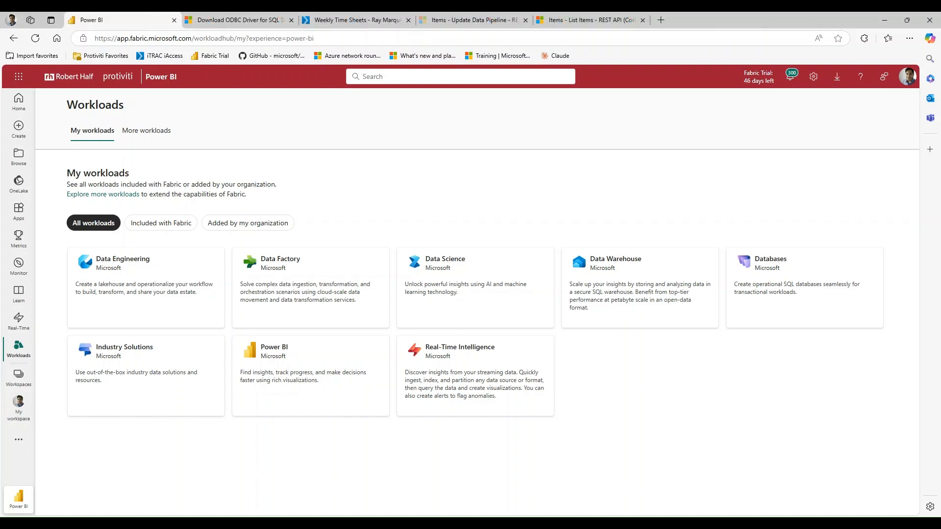
Create a new workspace named ProDemoDevWS with the Trial license mode
click(18, 377)
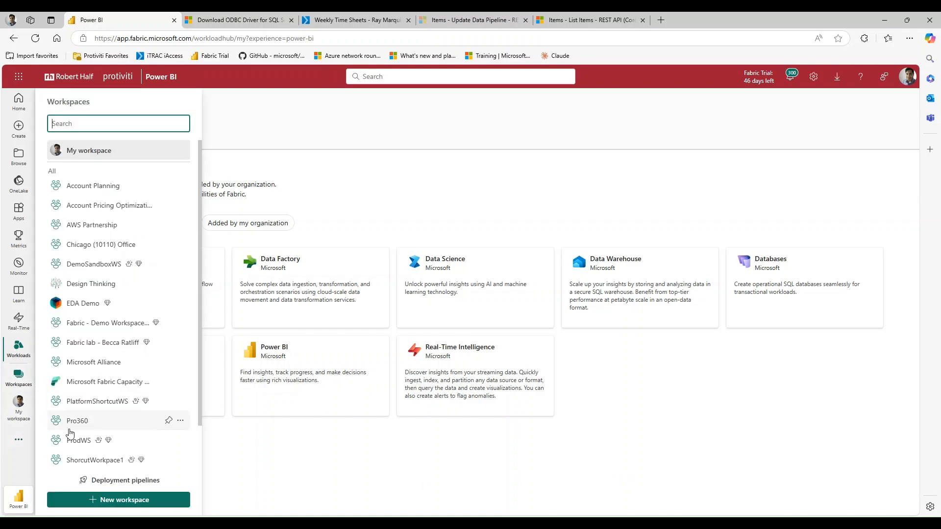
scroll(113, 314, down, 2)
click(109, 505)
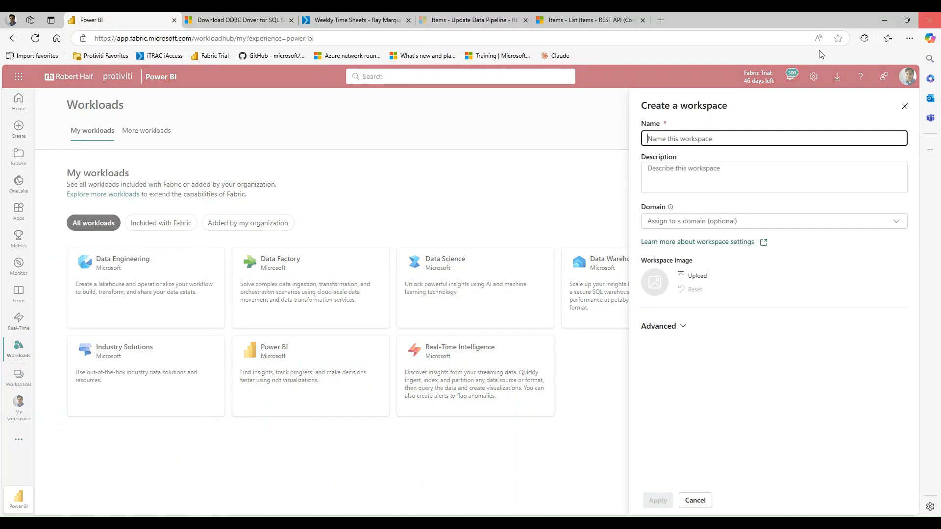
text(ProDemoDevWS)
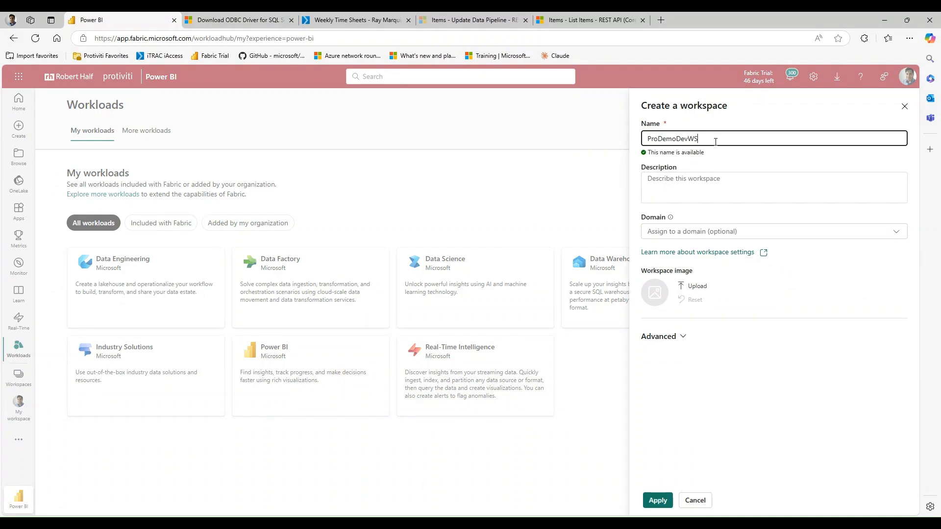
drag(716, 142, 603, 146)
click(659, 337)
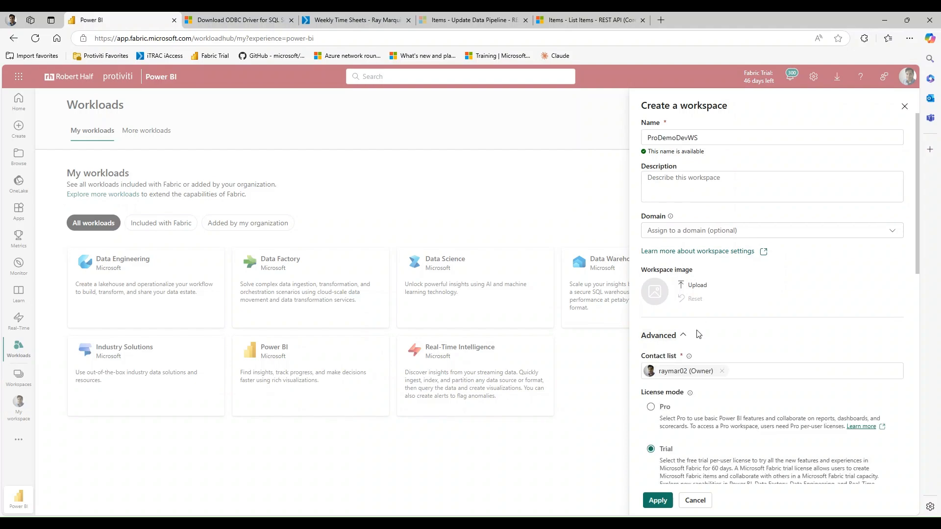
scroll(699, 334, down, 5)
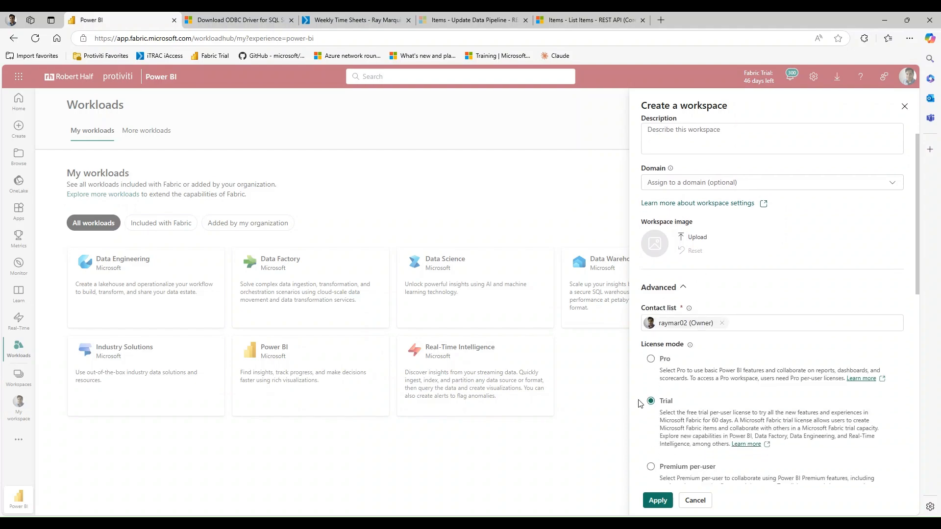
click(668, 507)
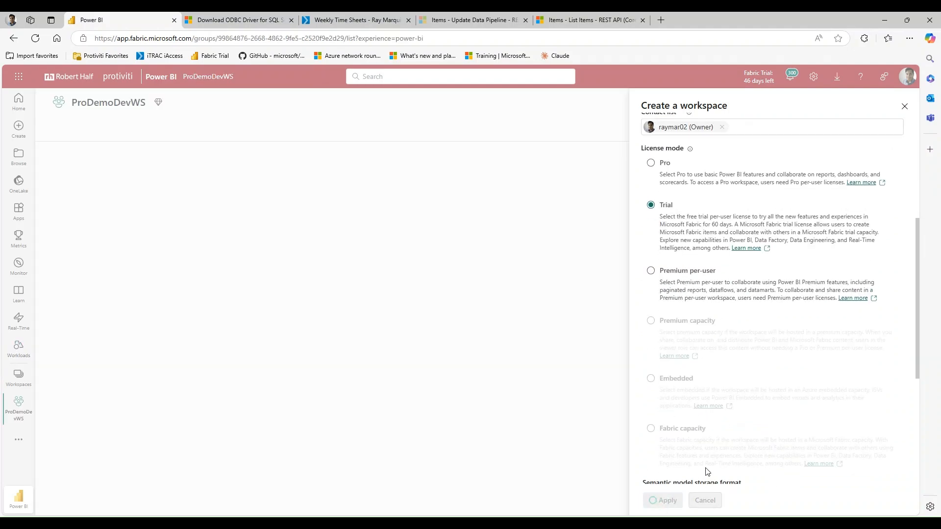
Create a second workspace named ProDemoProdWS with the Trial license mode
click(19, 376)
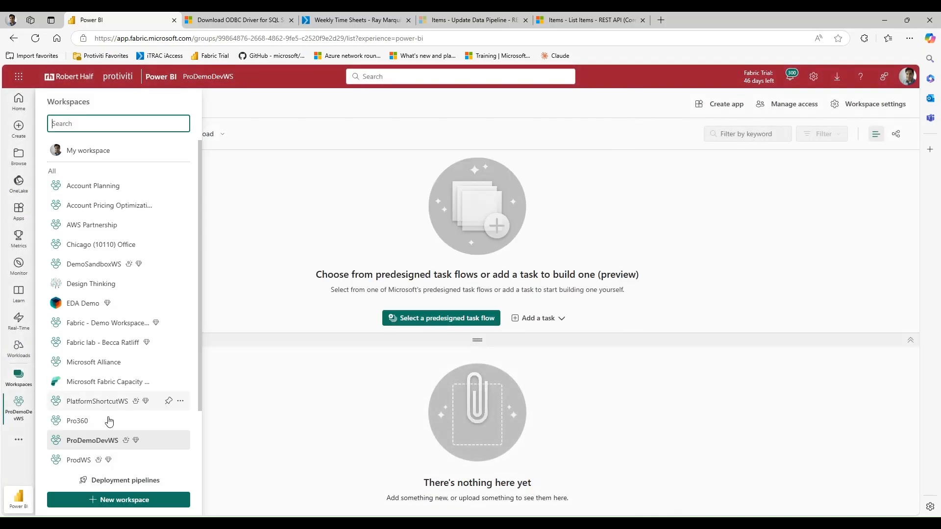
click(118, 500)
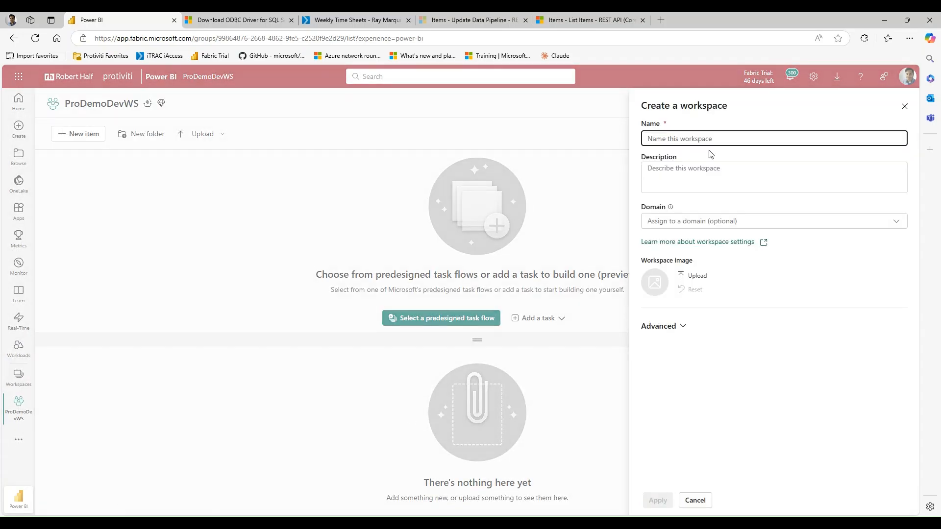
text(ProDemoDWS)
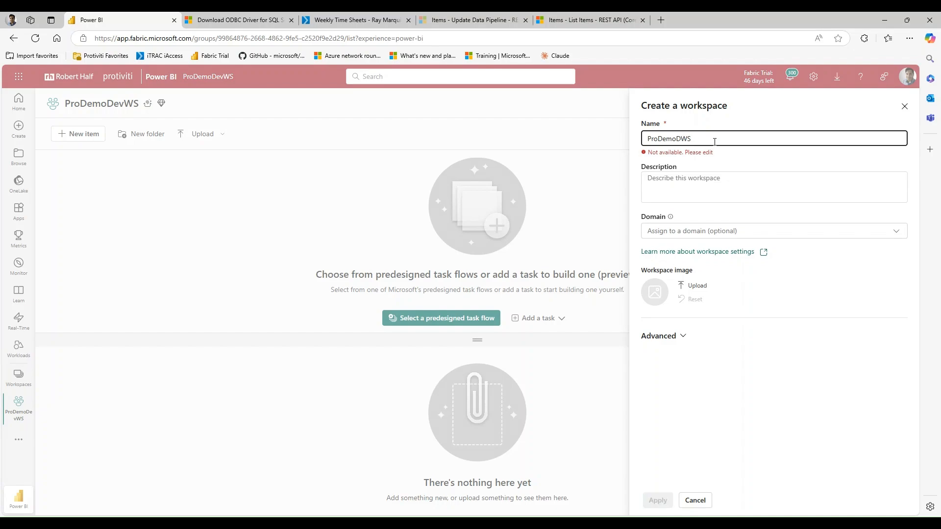
key(Left)
key(Left)
key(BackSpace)
text(Prod)
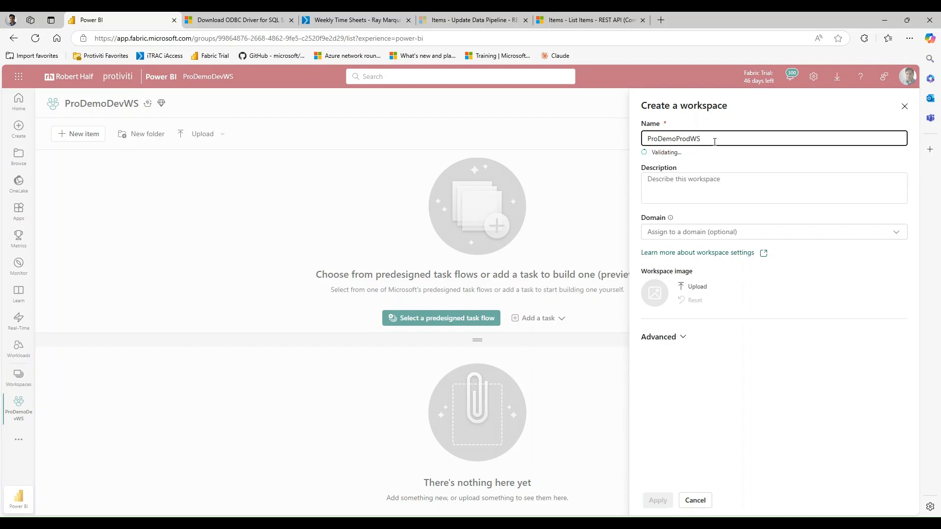
click(668, 337)
scroll(693, 353, down, 5)
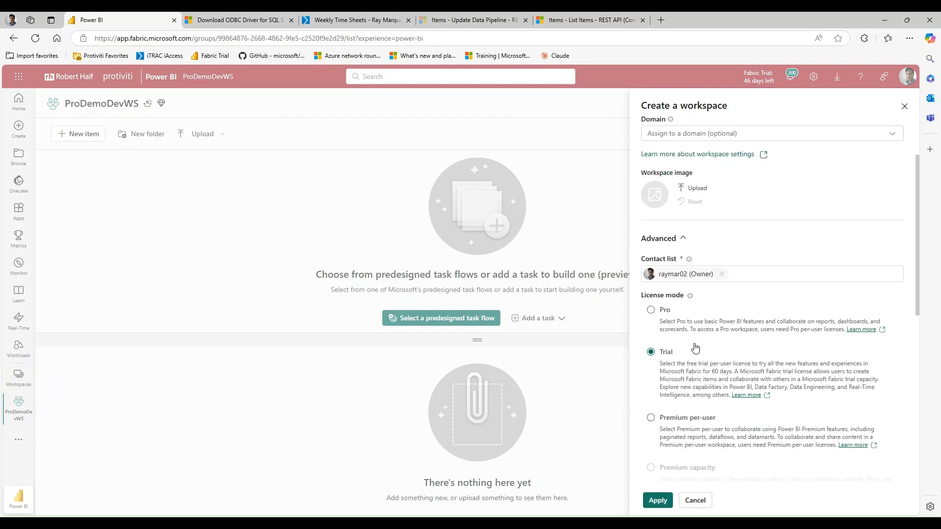
click(658, 500)
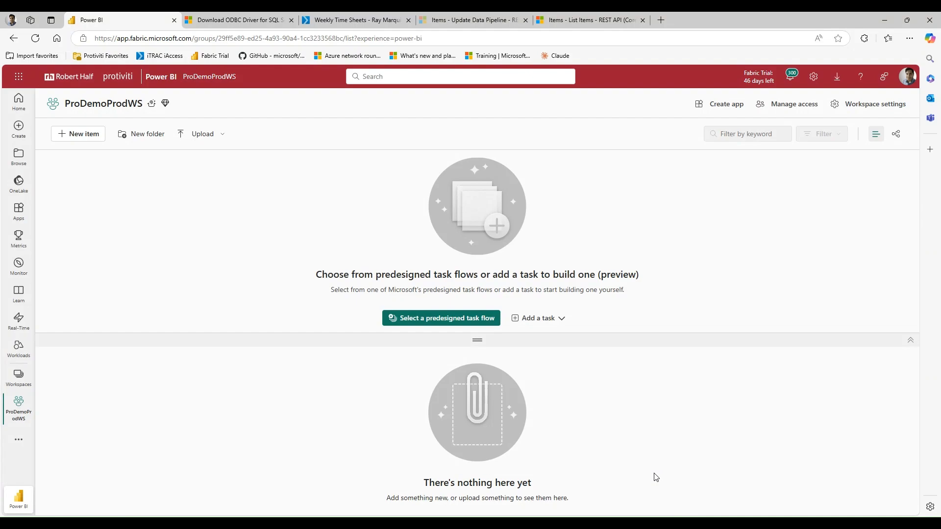
Start a new deployment pipeline named "pro demo pipeline" without a description
click(20, 444)
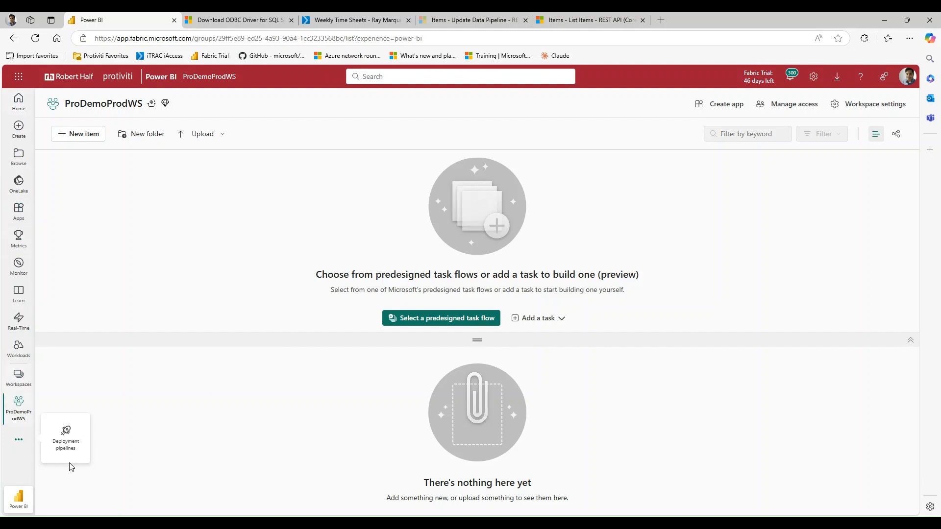
click(68, 441)
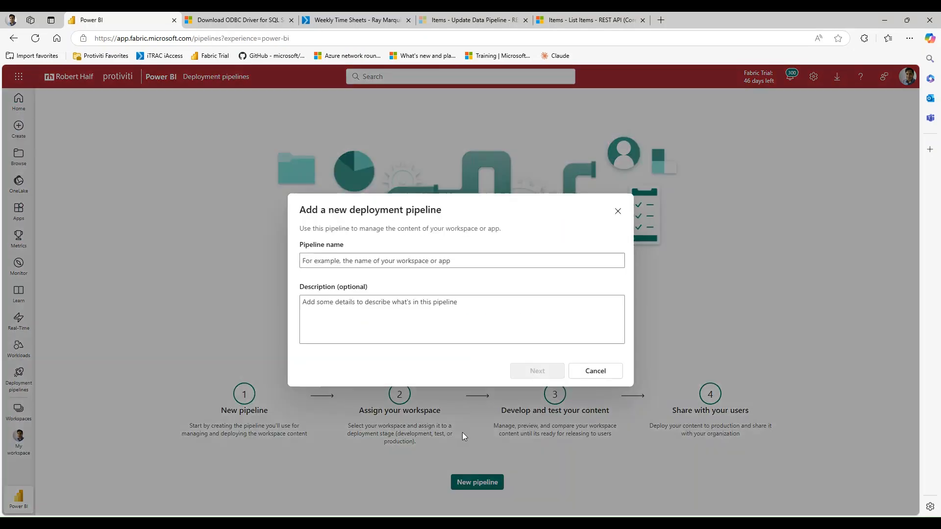
click(470, 482)
click(337, 262)
text(p)
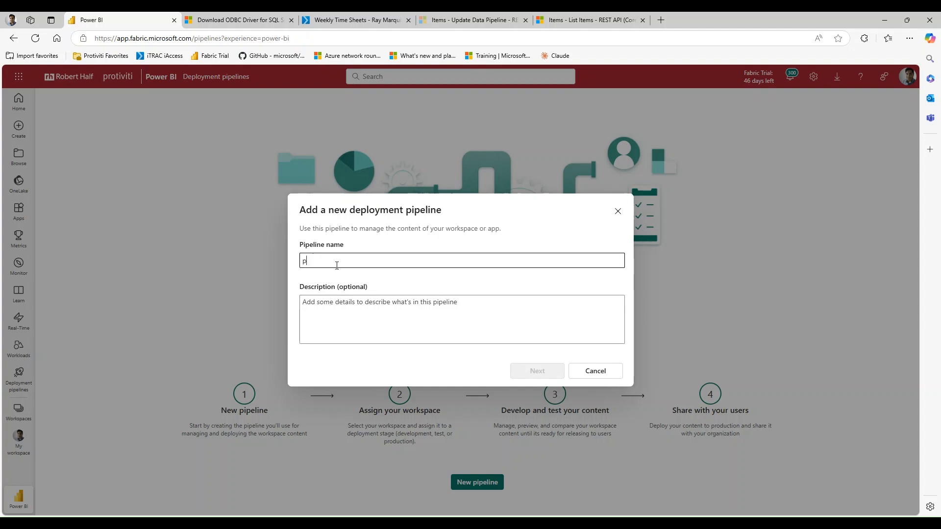
text(ro dem)
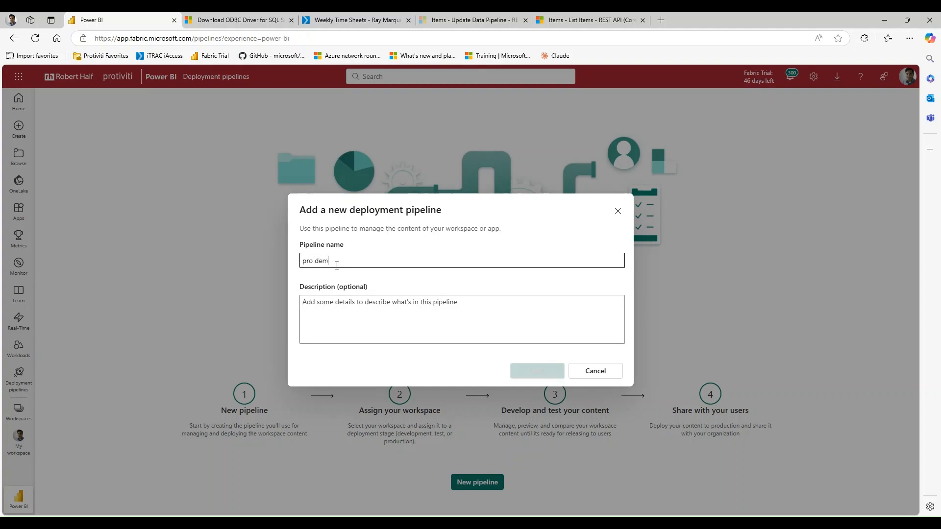
text(o pipeline)
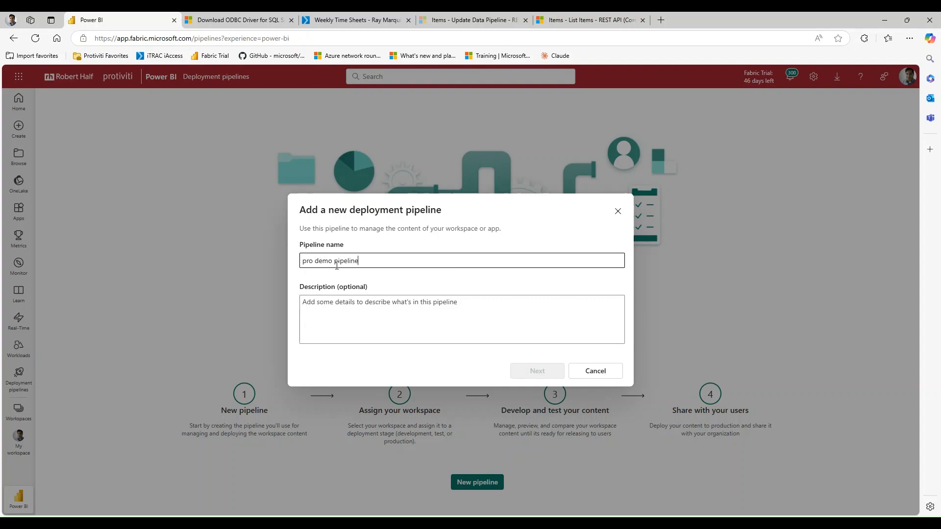
click(428, 325)
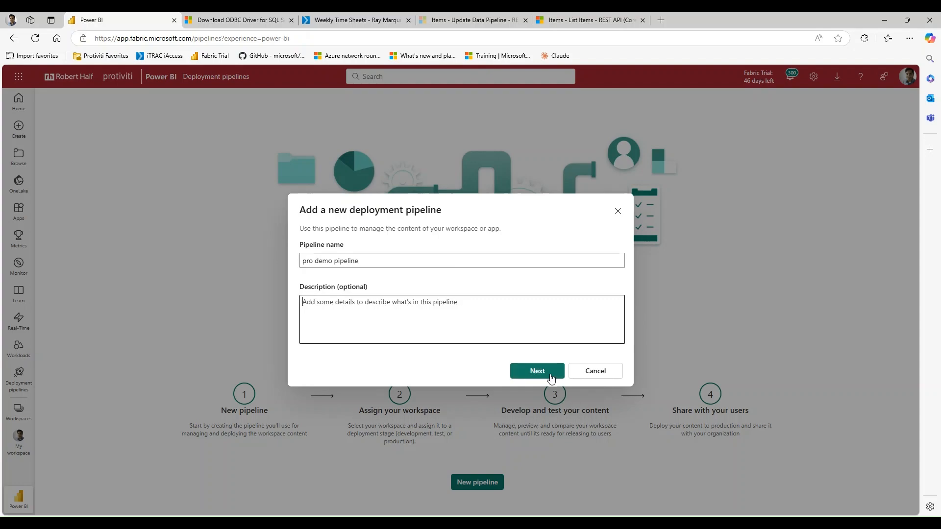
click(531, 371)
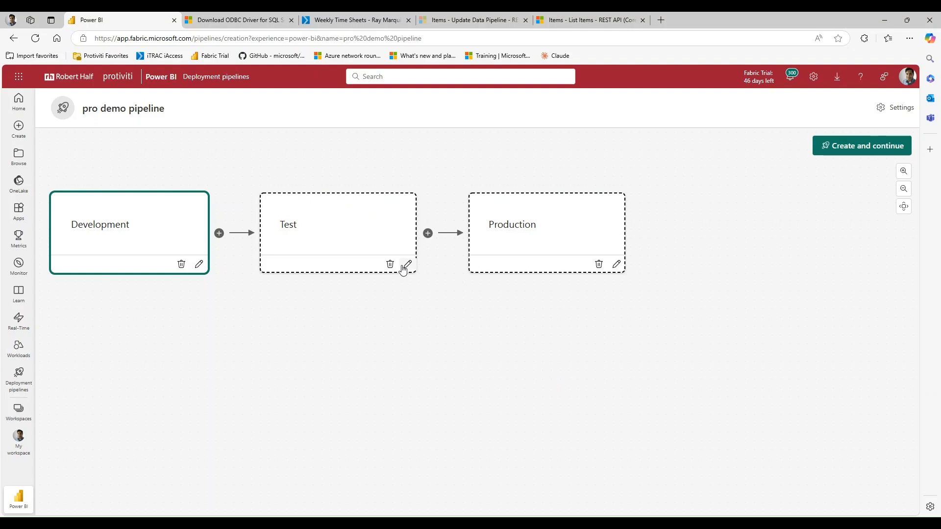
Remove the Test stage and create the pipeline with only the Development and Production stages
click(219, 233)
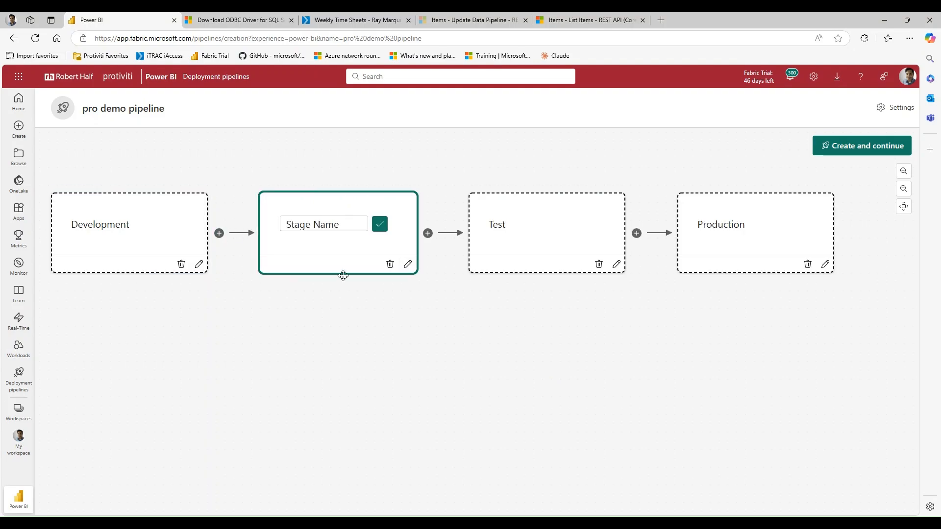
click(390, 265)
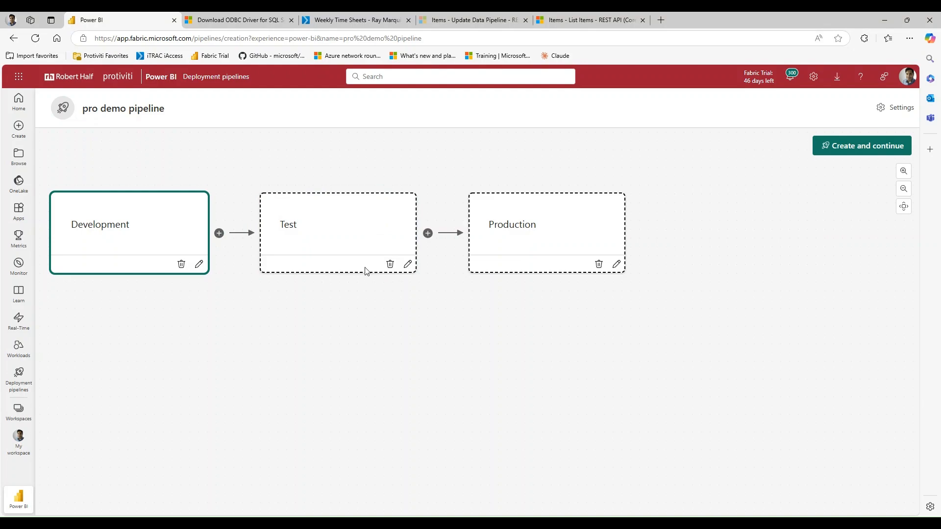
click(390, 265)
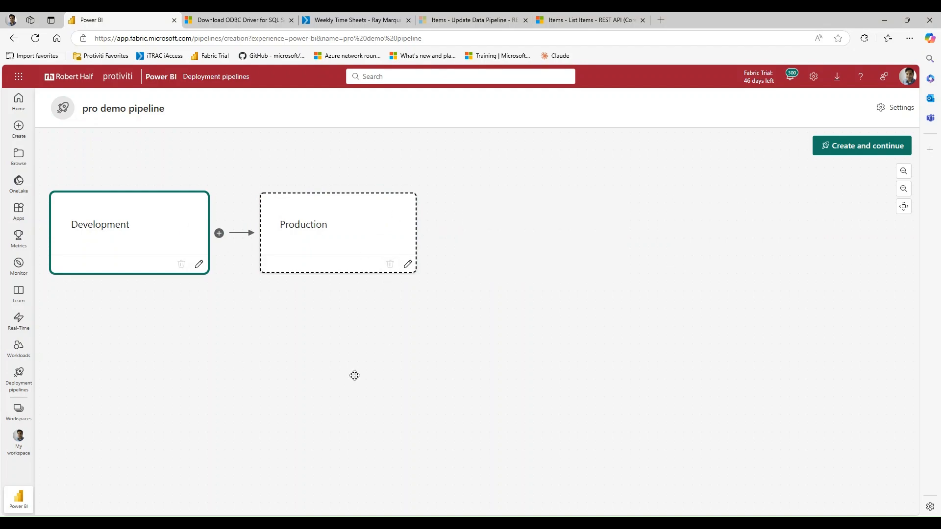
click(842, 154)
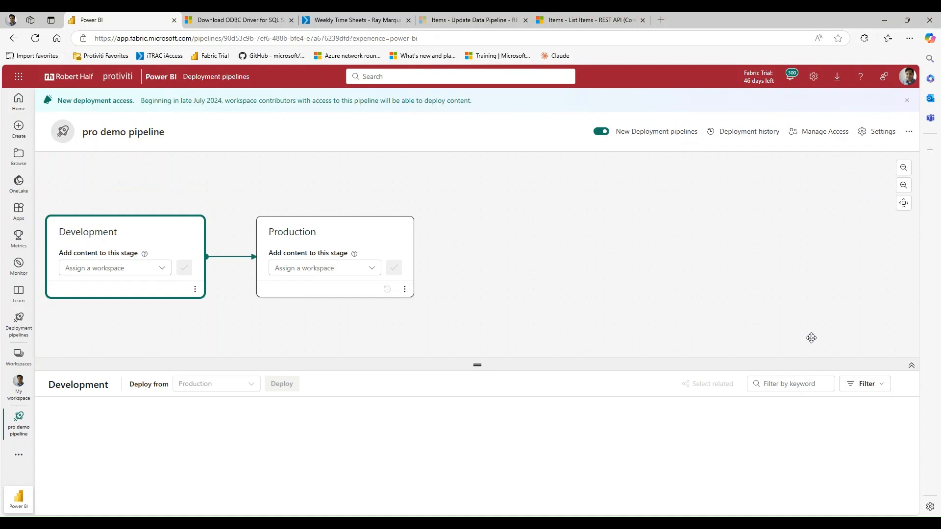
Assign the ProDemoDevWS workspace to the Development stage and ProDemoProdWS to the Production stage
click(163, 268)
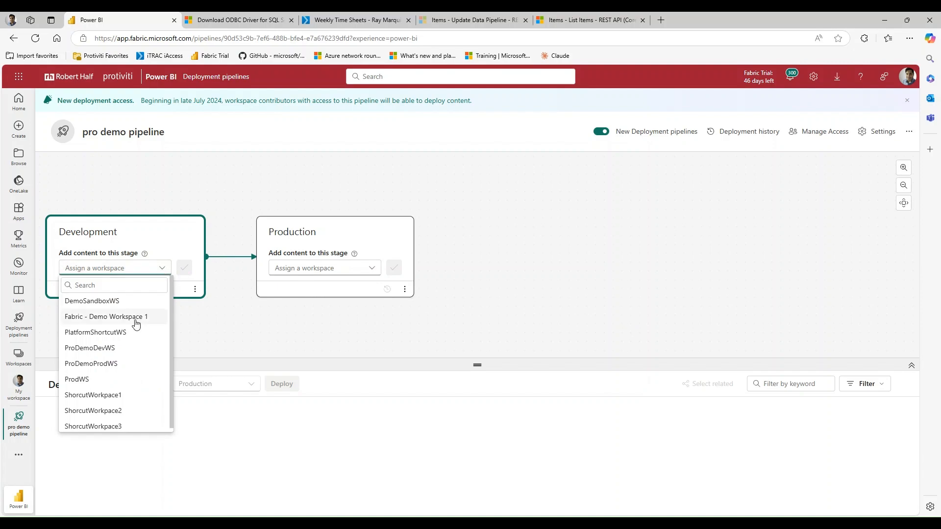
click(90, 348)
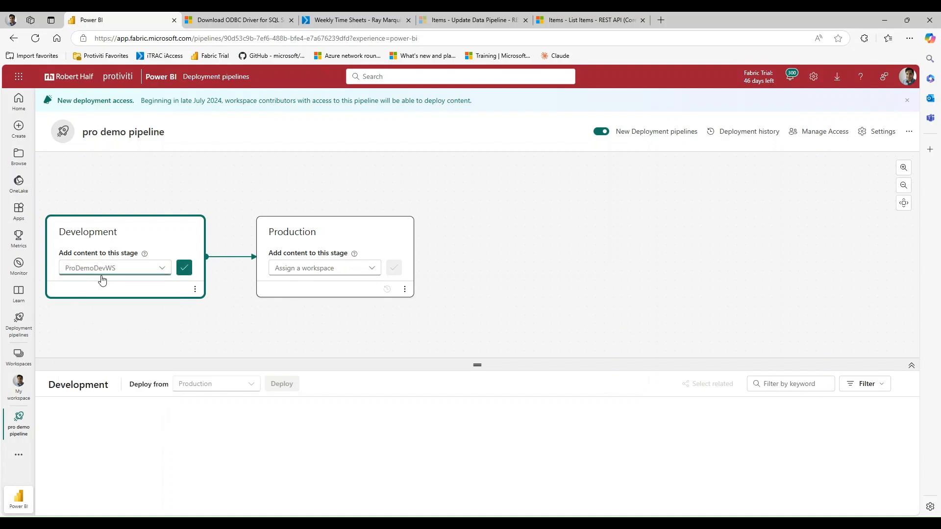
click(372, 267)
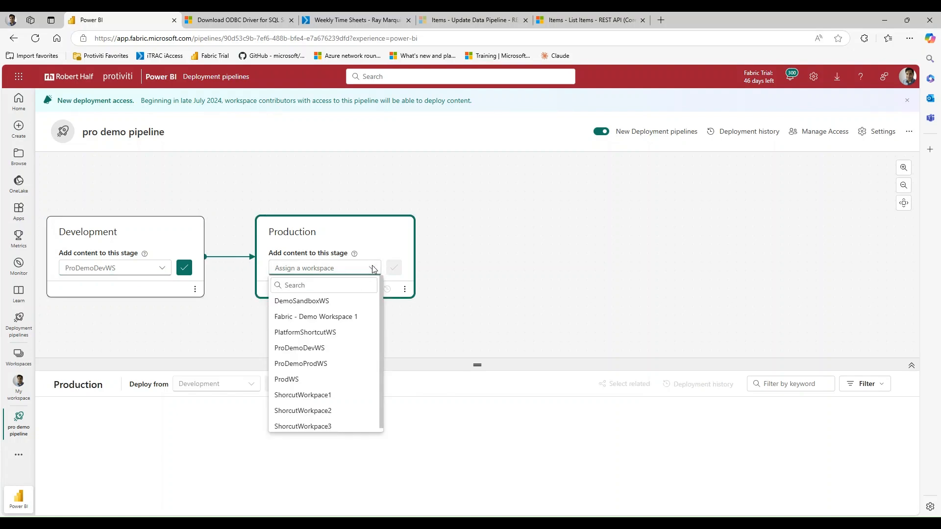
click(318, 370)
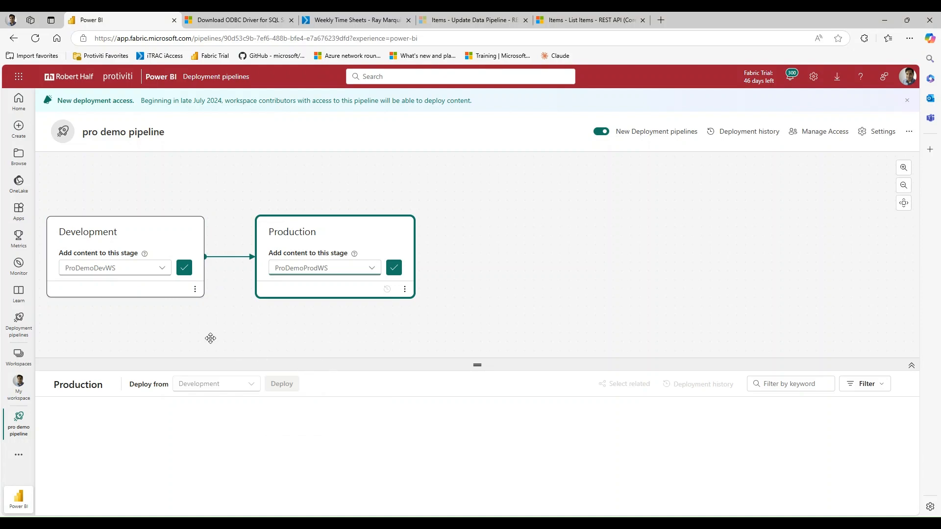
click(185, 270)
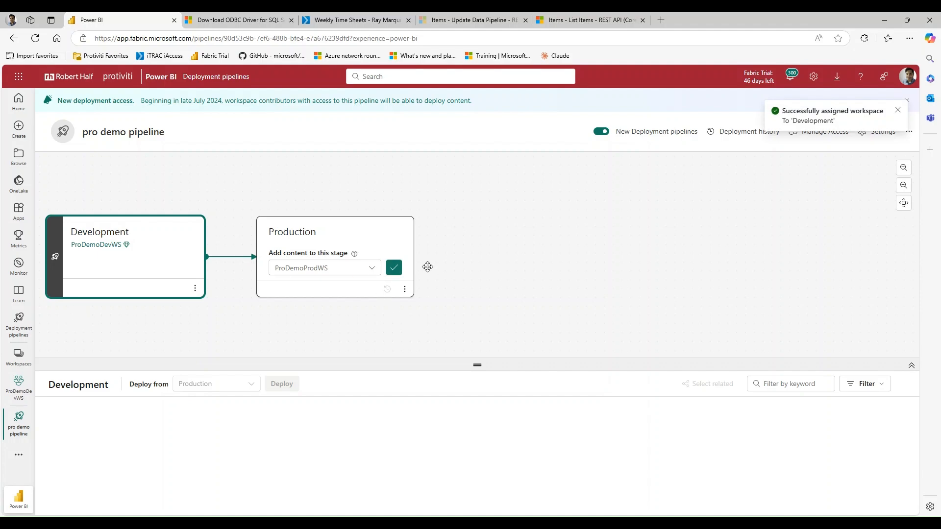
click(393, 267)
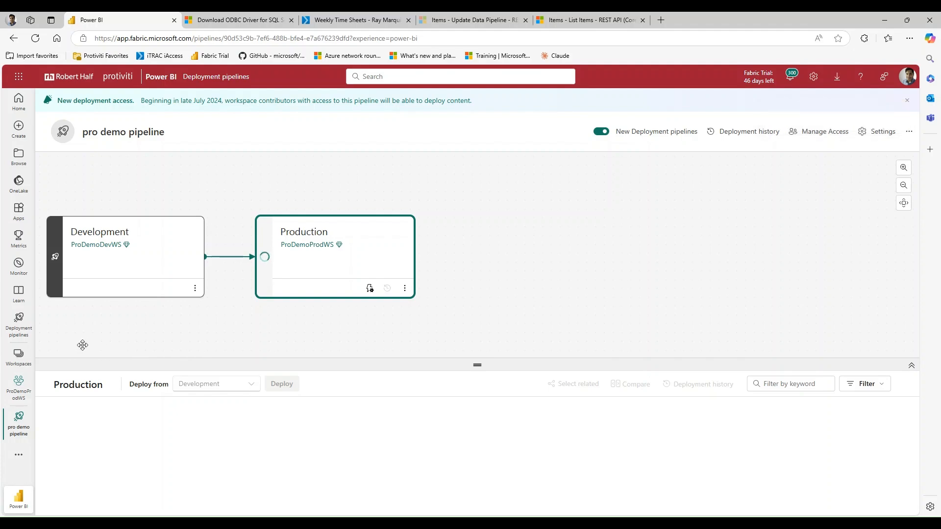
Try to open the ProDemoDevWS workspace from the list of workspaces
click(23, 363)
scroll(100, 392, down, 1)
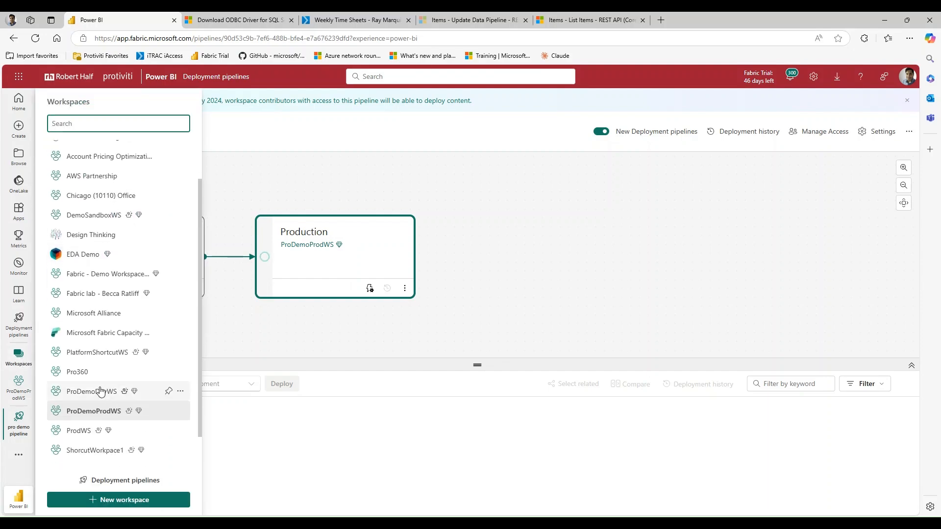
click(101, 390)
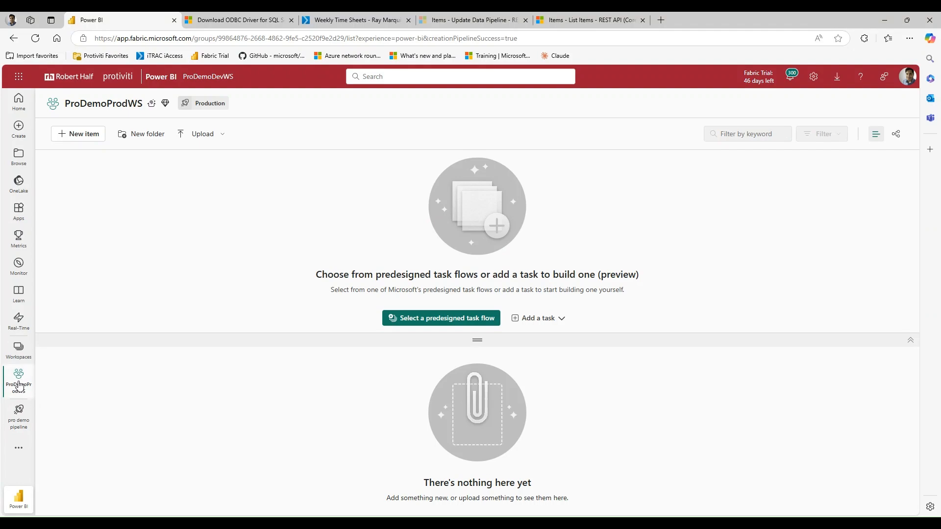
click(20, 348)
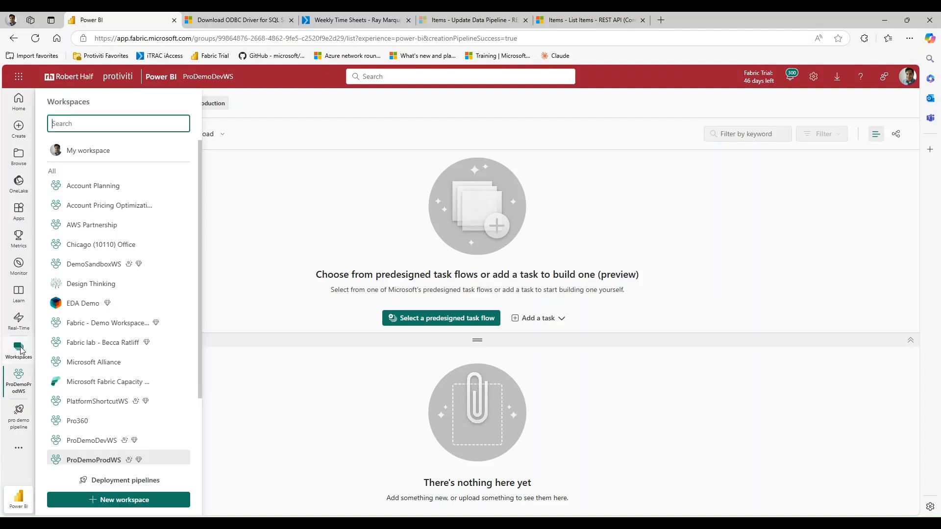
click(101, 442)
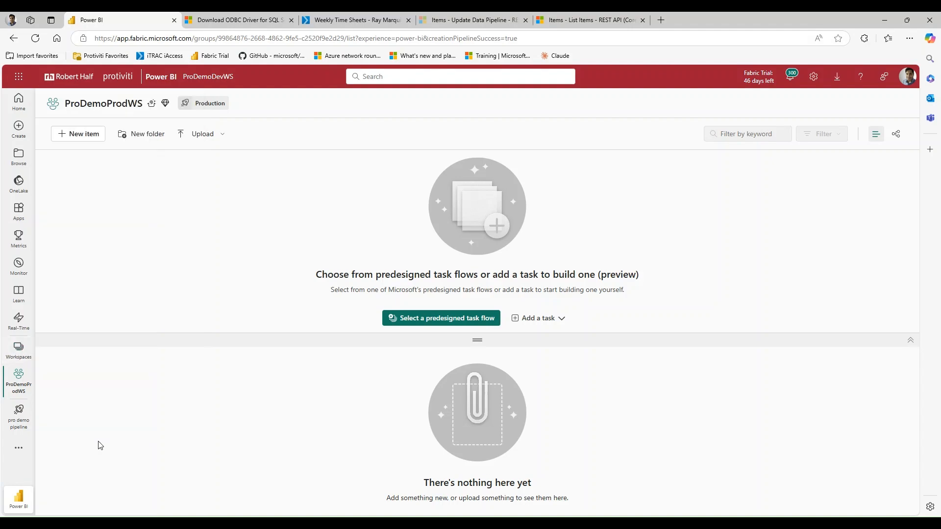
click(20, 380)
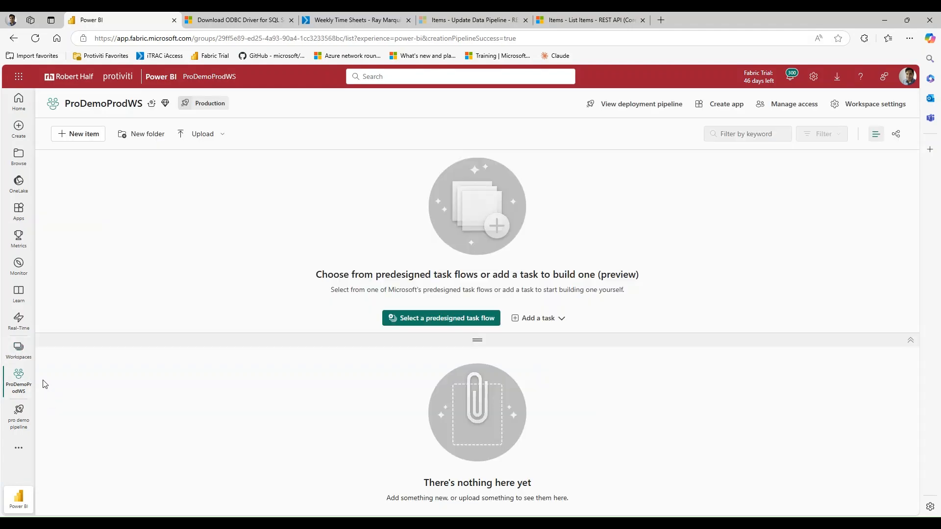
Reload the page and open the ProDemoDevWS workspace
click(35, 38)
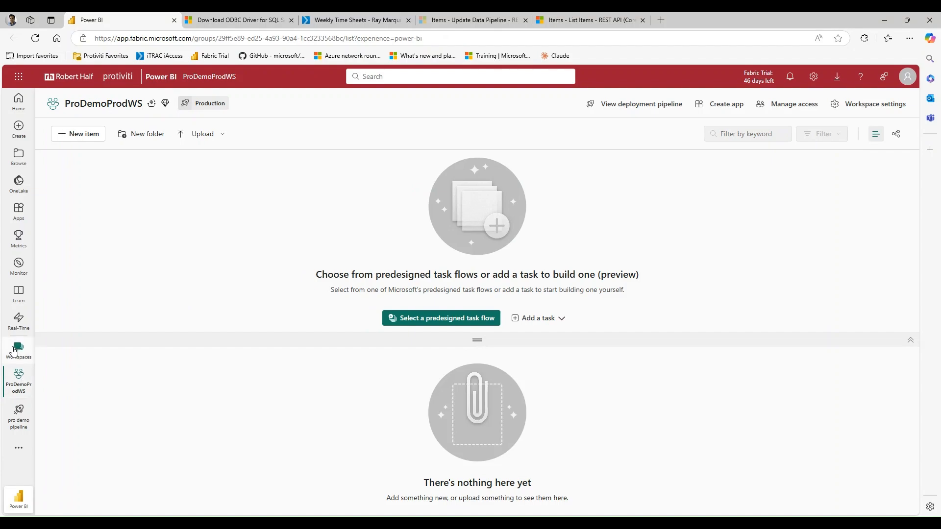
click(16, 350)
click(103, 439)
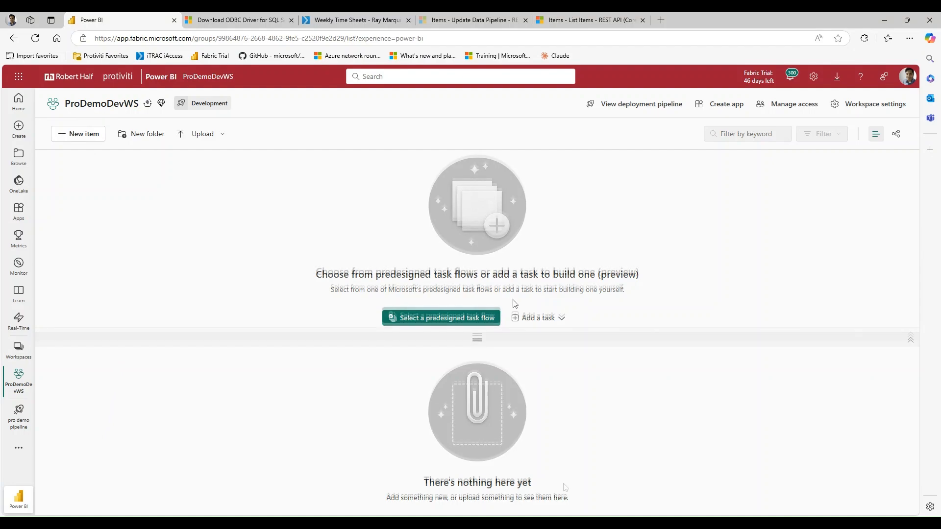
Create a lakehouse named bronze_lh in ProDemoDevWS with Lakehouse schemas (Public Preview) enabled
click(84, 137)
scroll(787, 294, down, 10)
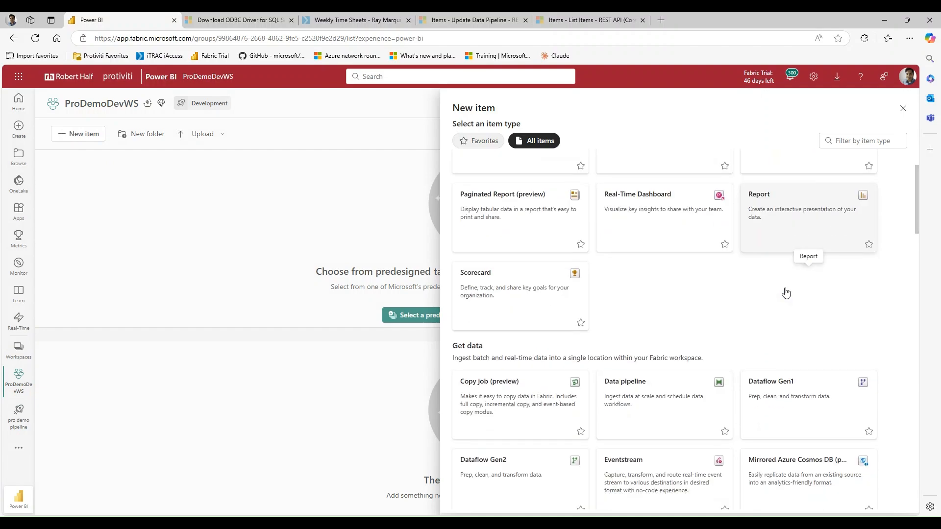
scroll(842, 404, down, 2)
click(802, 399)
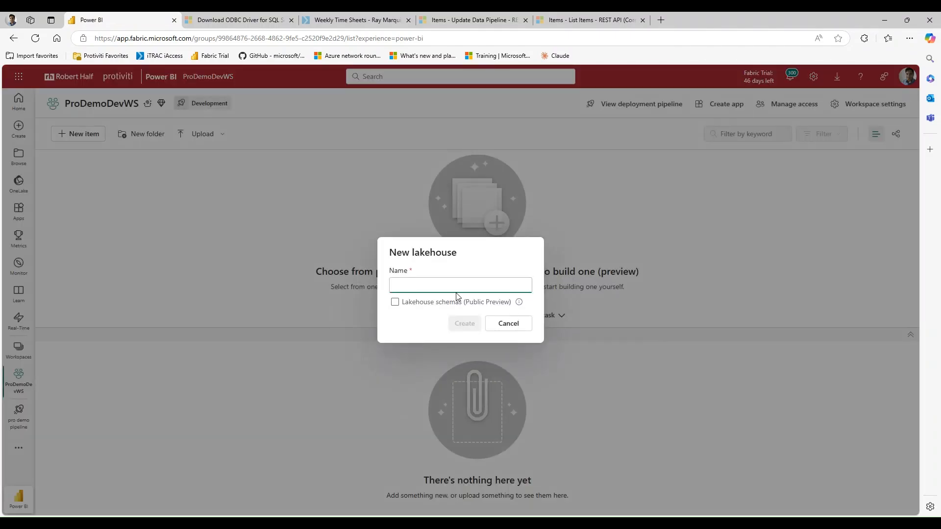
text(bronze_lh)
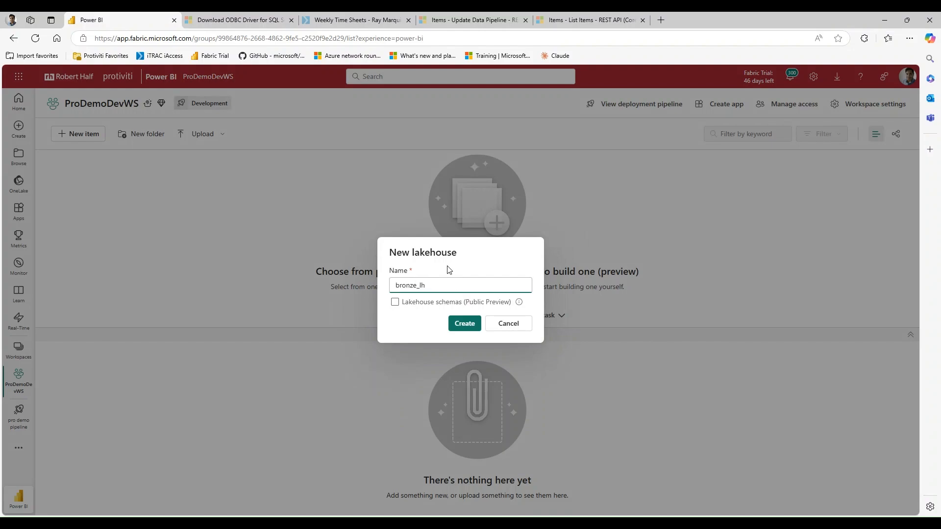
click(395, 303)
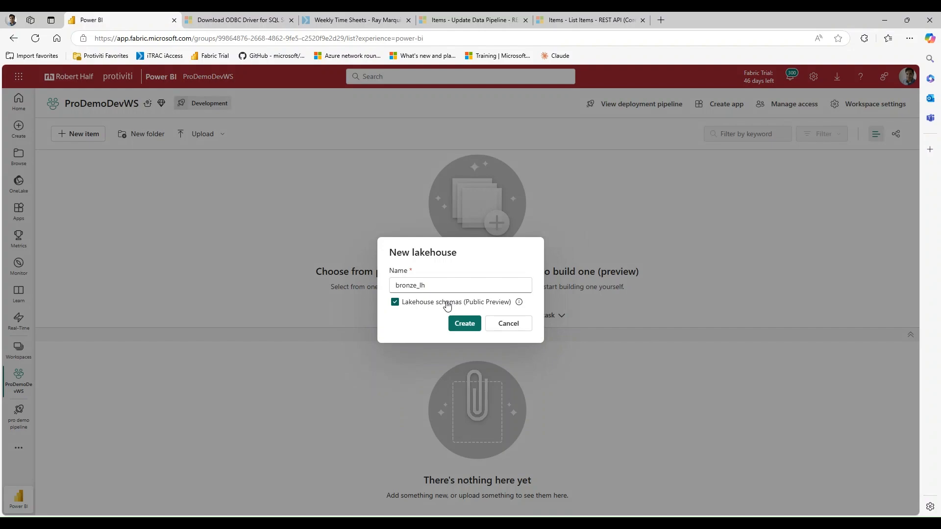
click(451, 330)
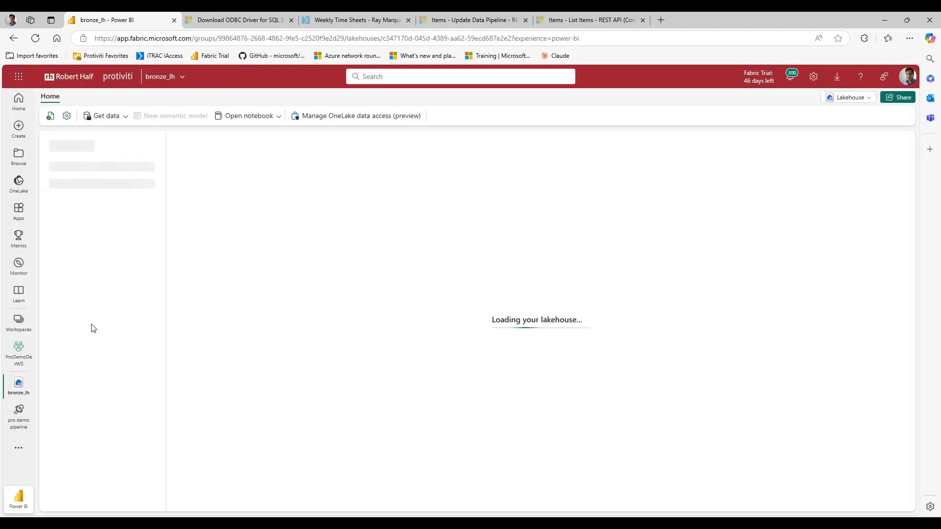
Return to the ProDemoDevWS workspace and create a new notebook in it
click(18, 351)
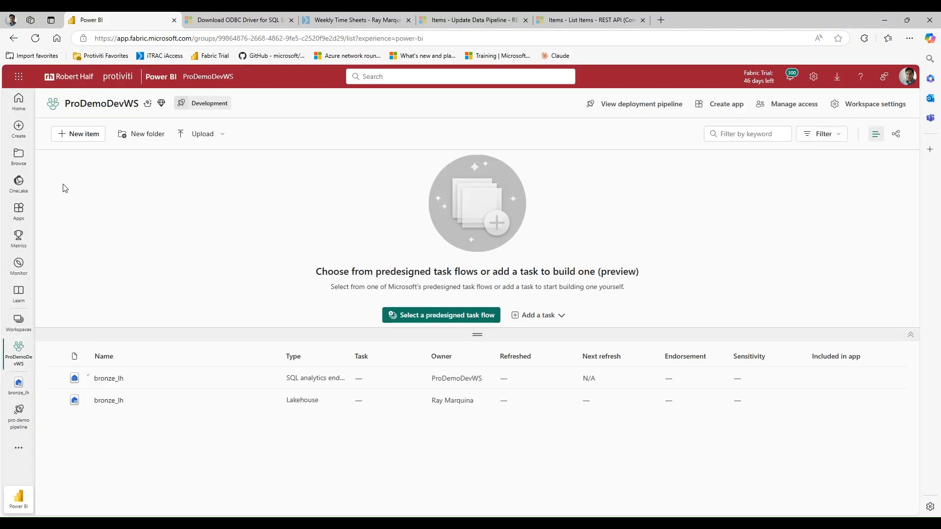
click(78, 134)
scroll(810, 302, down, 5)
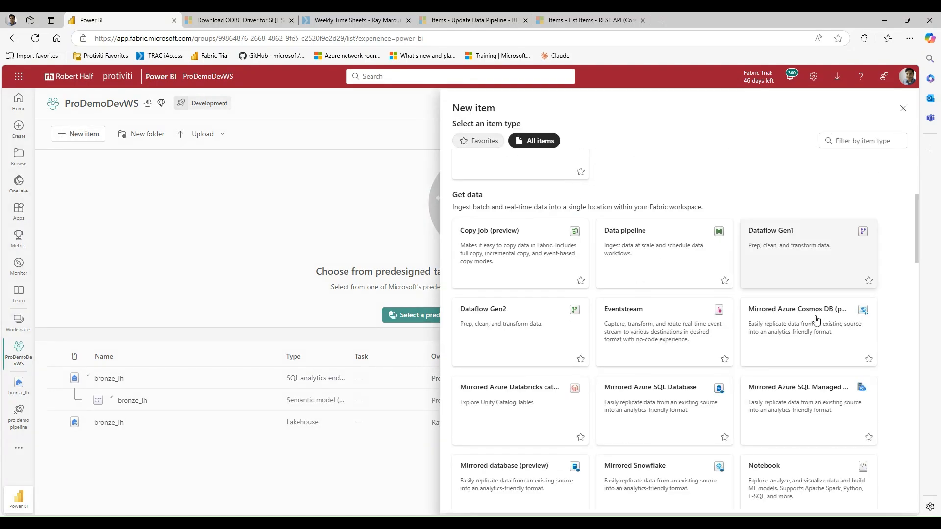
key(Escape)
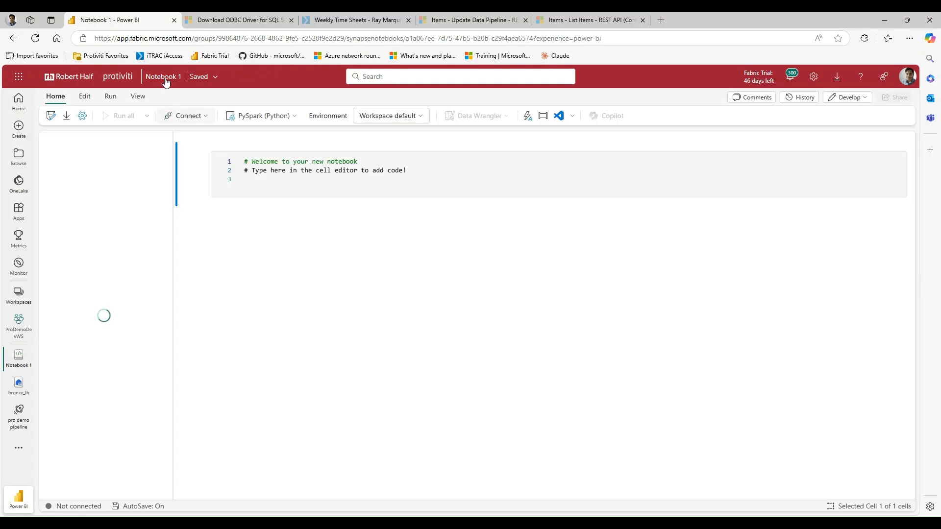
Rename the new notebook as nb_loadcontroltable
click(163, 77)
drag(201, 117, 159, 124)
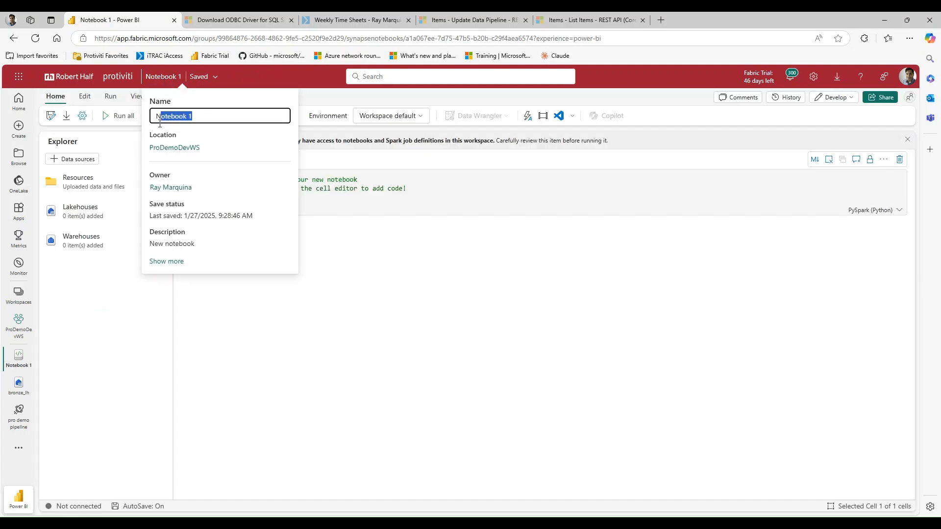
key(BackSpace)
key(BackSpace)
text(nb_)
key(Return)
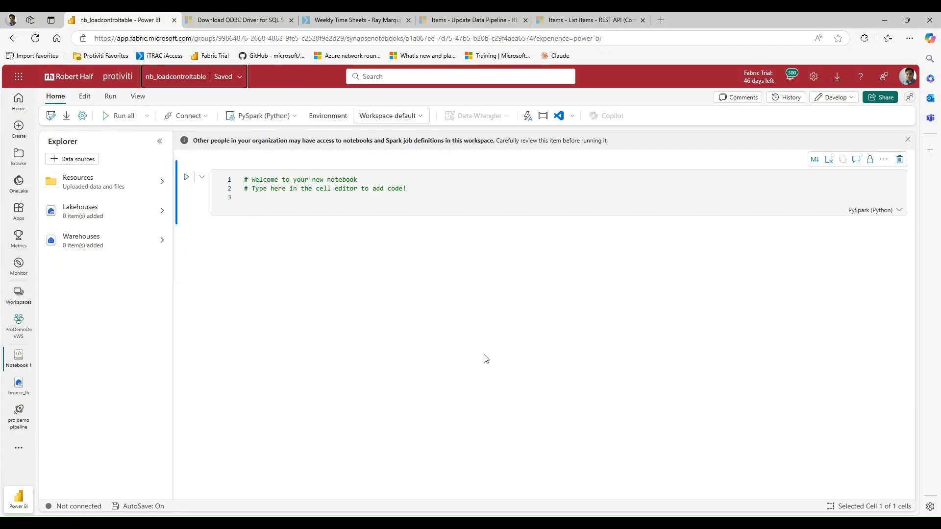
Attach the existing schema-enabled lakehouse bronze_lh from ProDemoDevWS to the notebook
click(351, 210)
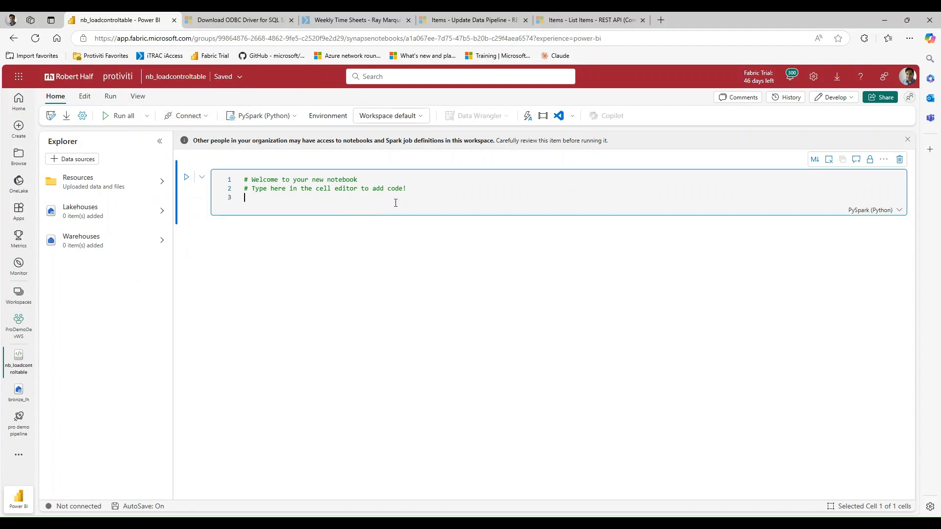
click(90, 210)
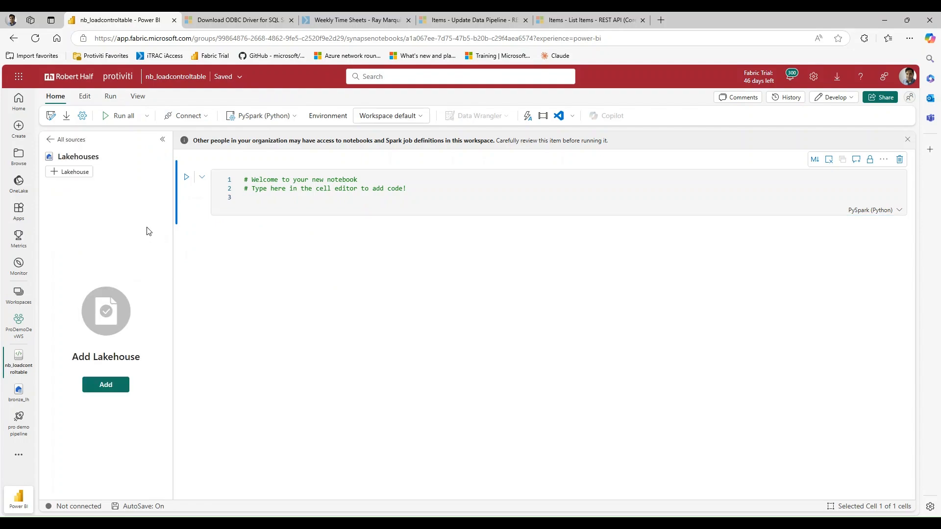
click(105, 385)
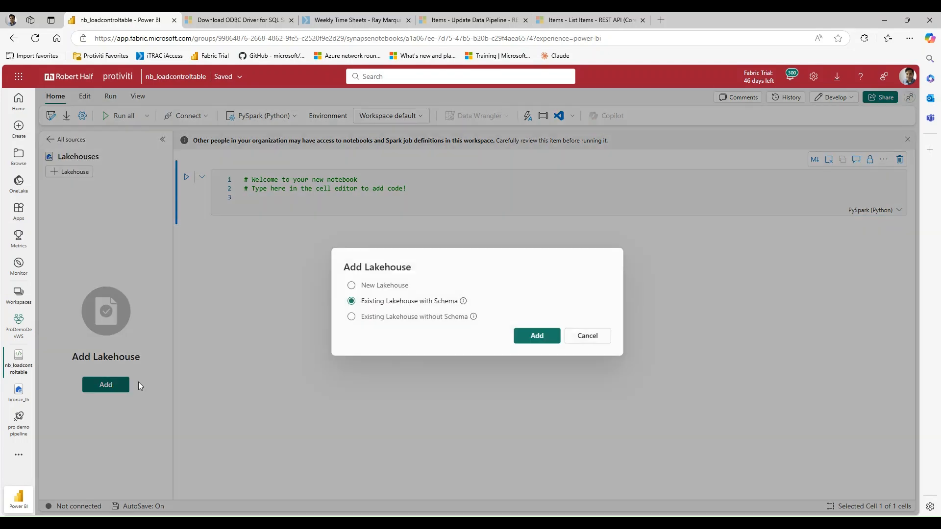
click(531, 338)
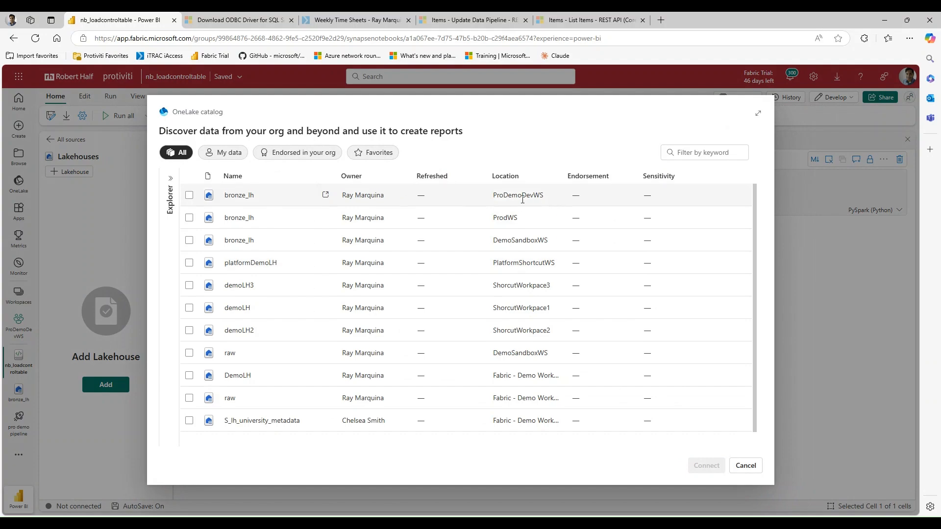
click(189, 195)
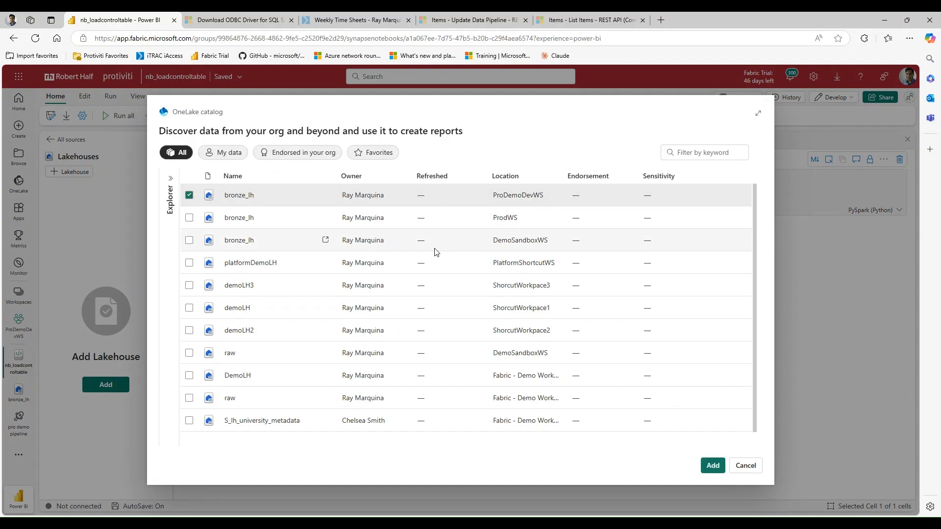
click(712, 466)
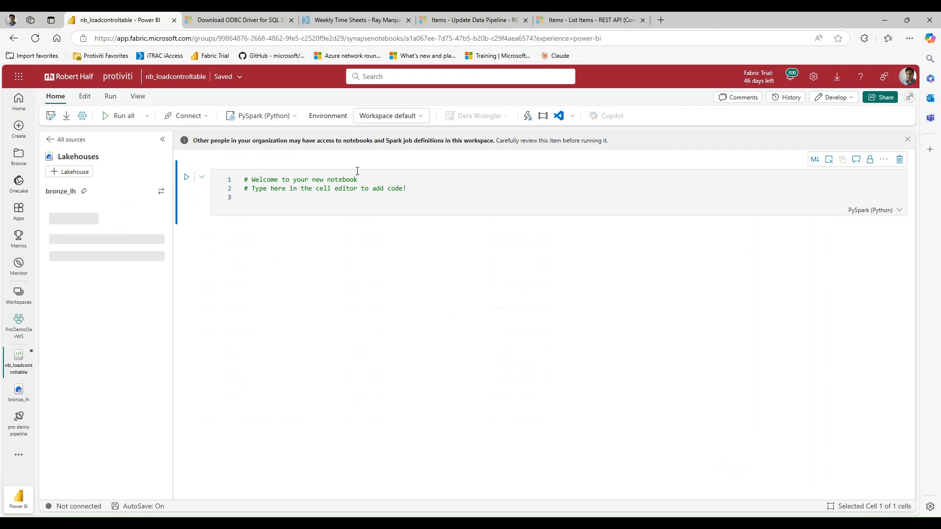
Add a spark.sql( ) call containing an empty triple-quoted string below the comments in the first cell
click(431, 192)
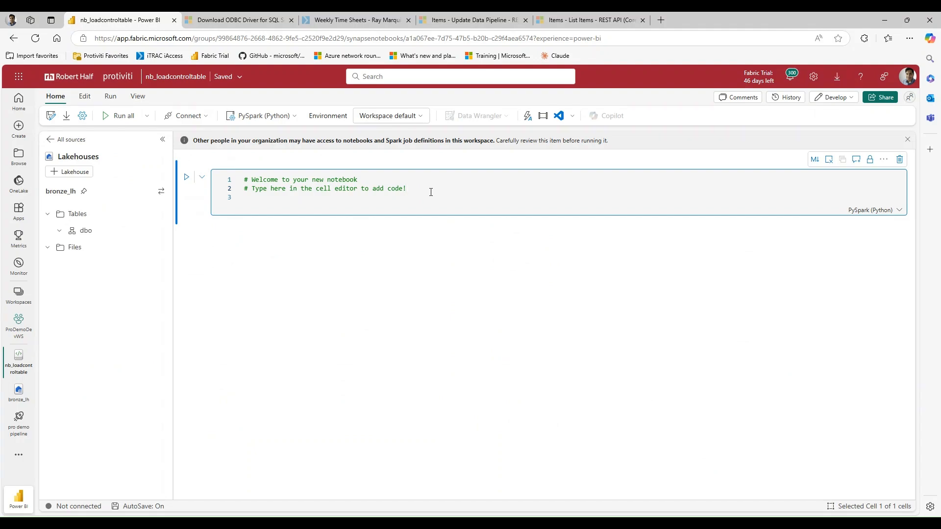
key(Return)
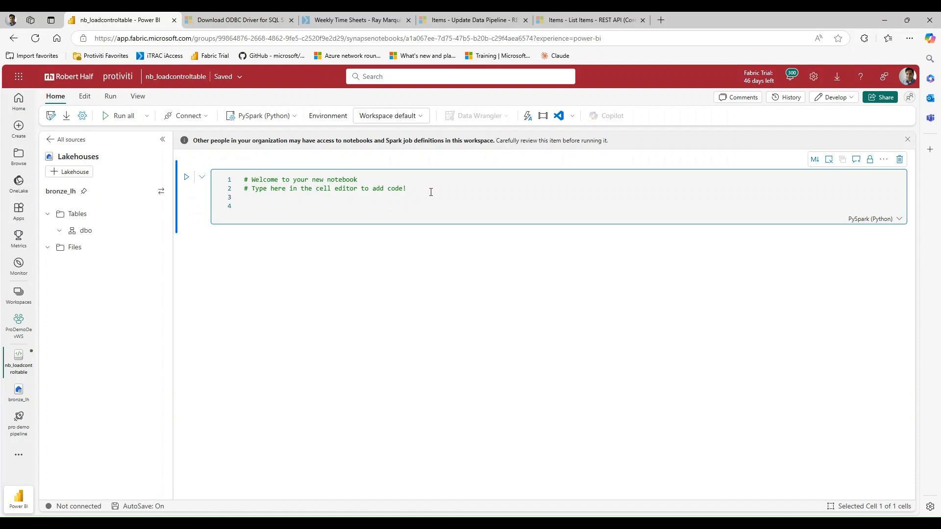
text(sp)
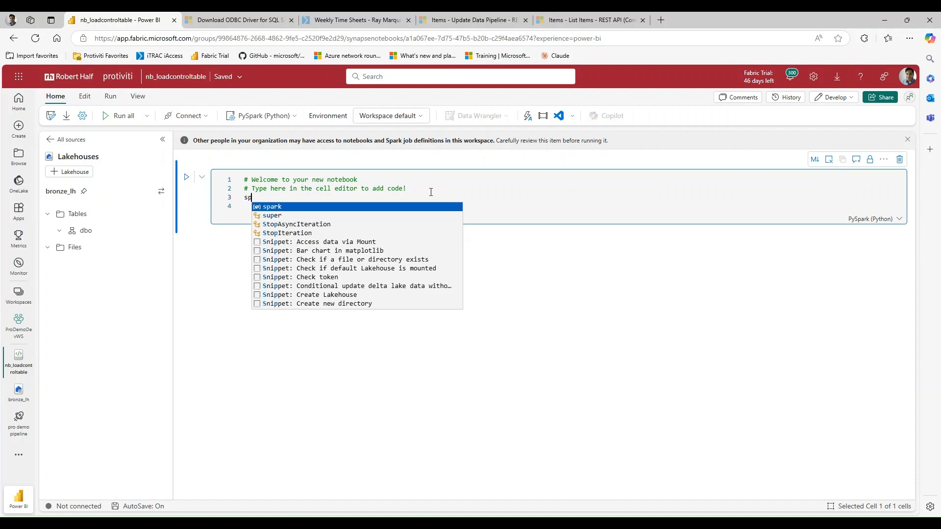
text(ark.sql)
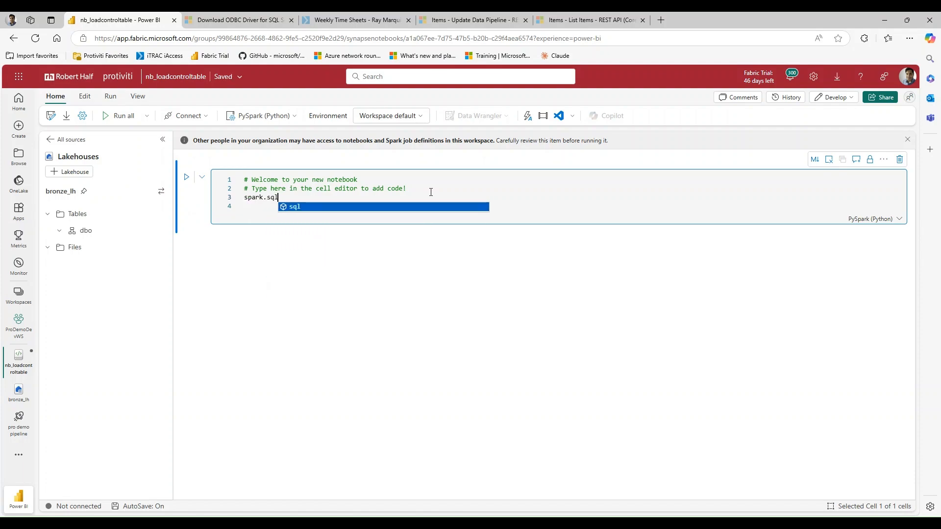
text(()
key(Return)
key(Return)
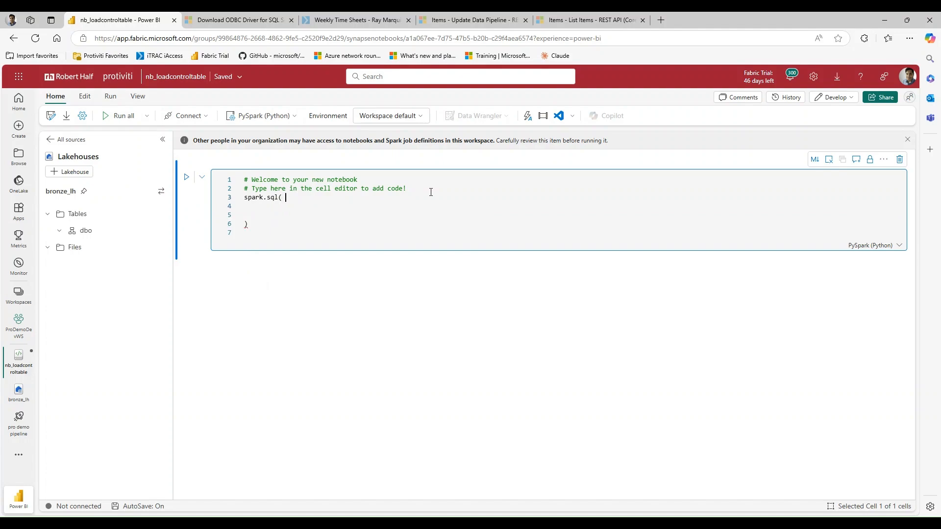
text(")
key(Return)
key(Return)
key(Return)
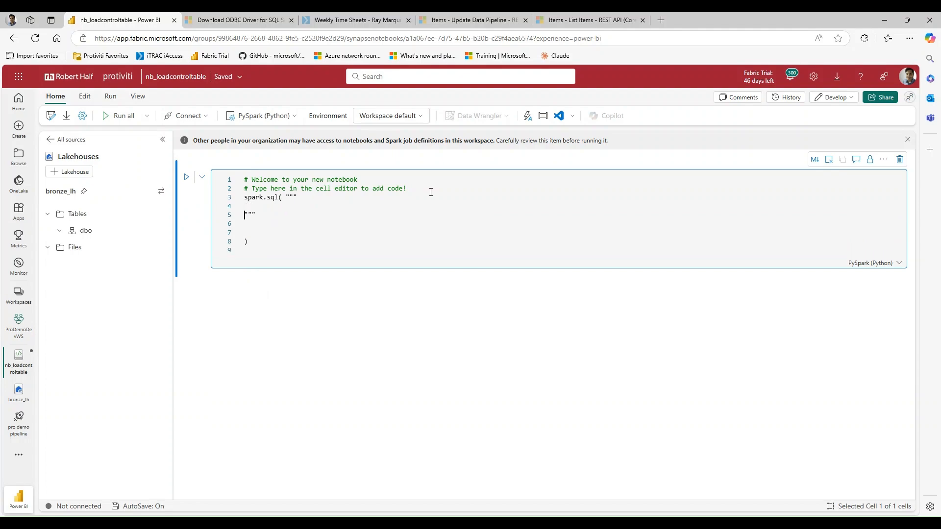
Write "create table if not exists controltable" inside the triple-quoted string of the spark.sql call
key(Up)
text(cre)
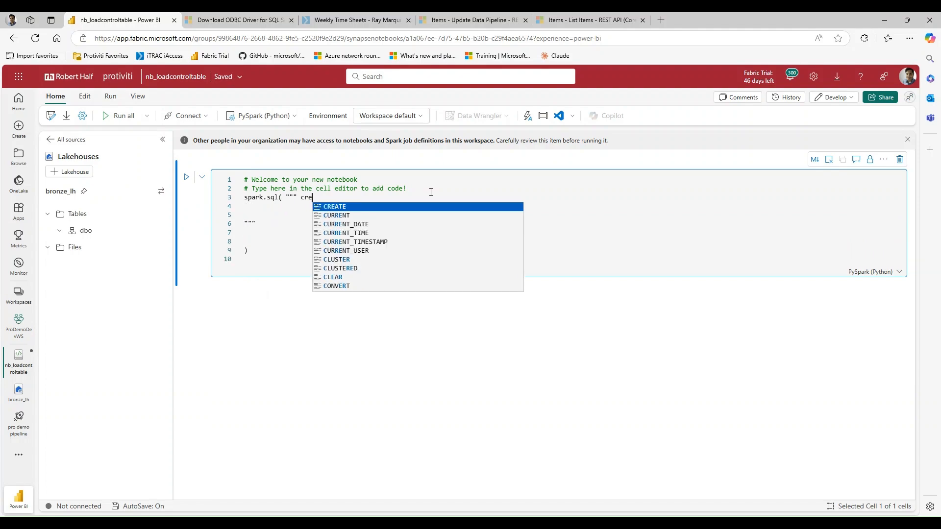
text(ate table if not e)
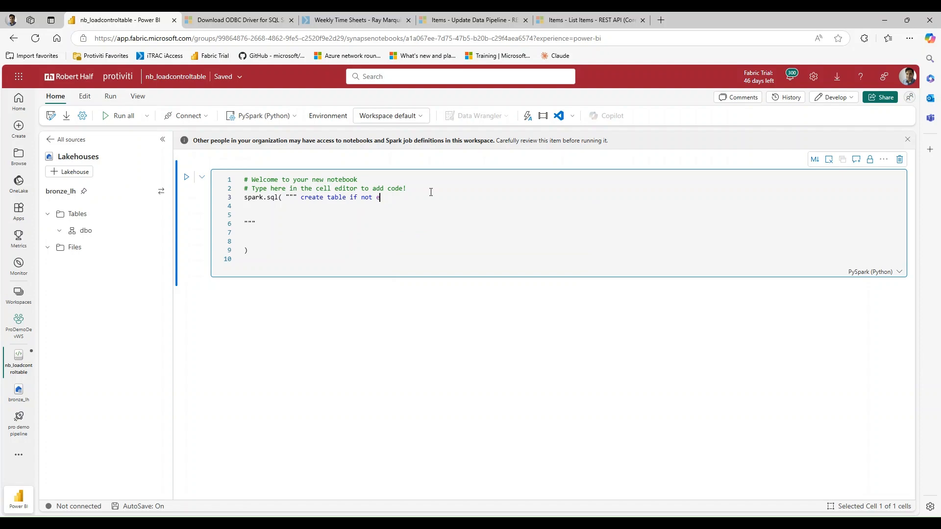
text(cxixists controltable)
key(Return)
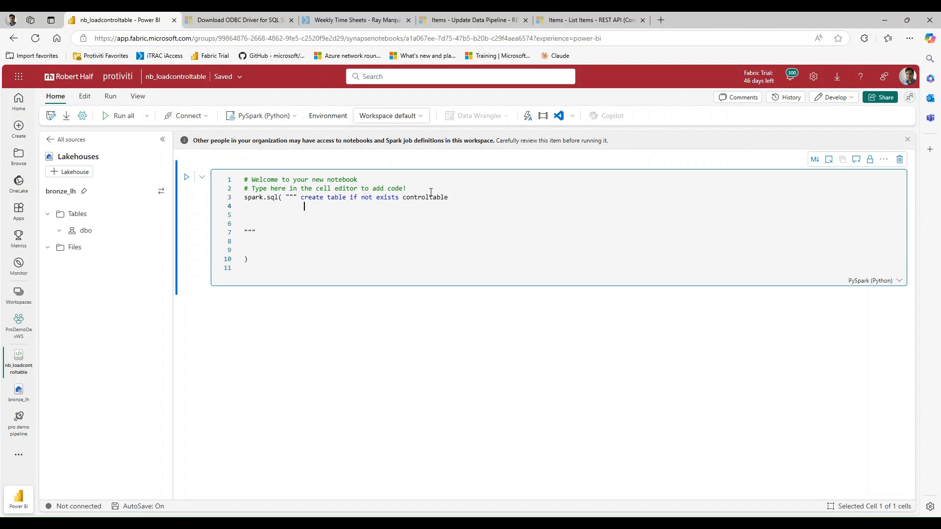
Define the controltable columns id int, schemaName string and tableName string in parentheses, and run the create-table cell
text(()
key(Return)
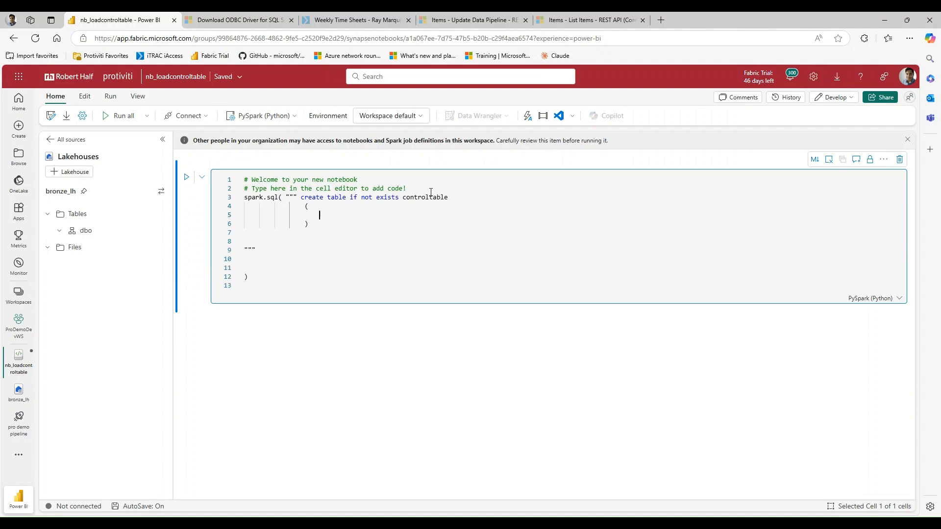
text(id int,)
key(Return)
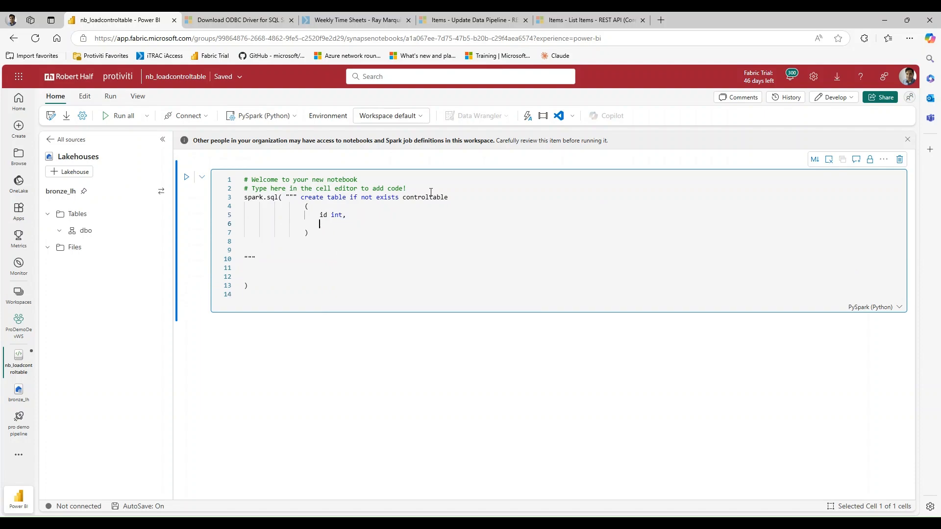
text(schemaName s)
key(Escape)
text(tring,)
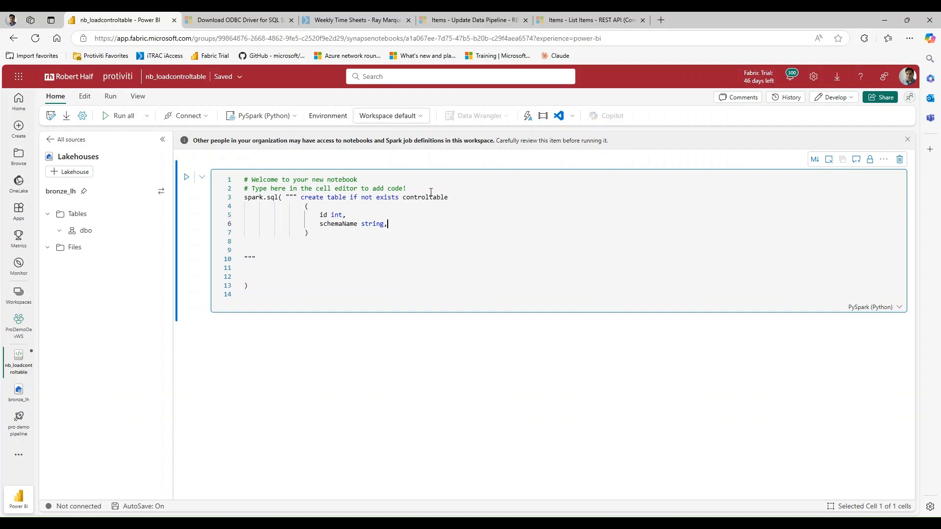
key(Return)
text(tableName)
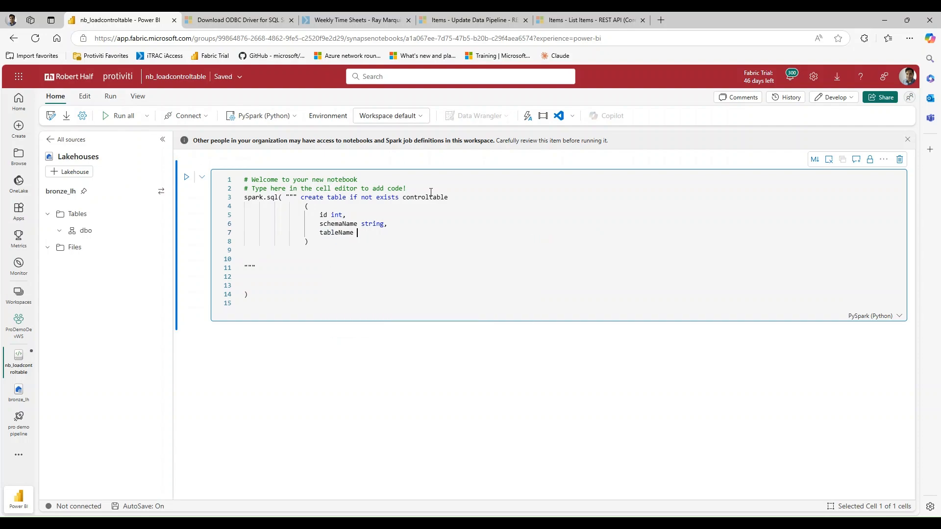
text( string)
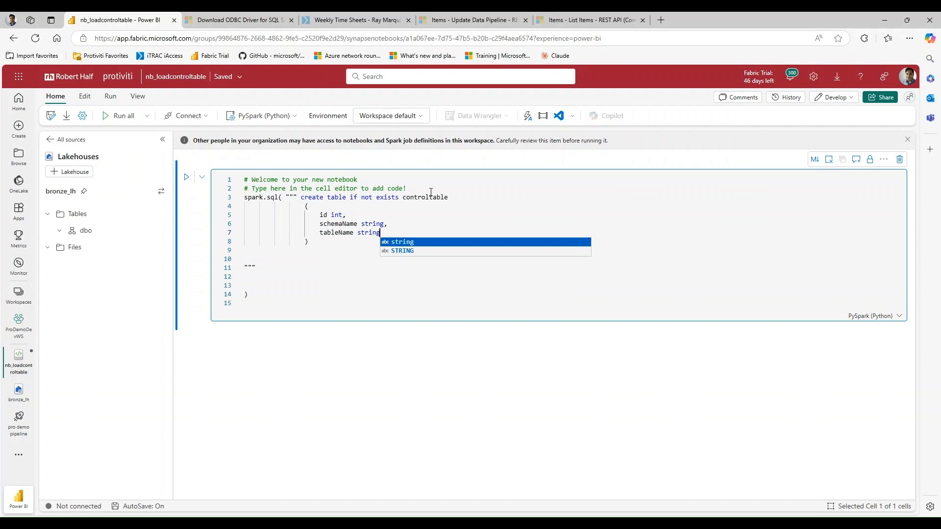
click(186, 177)
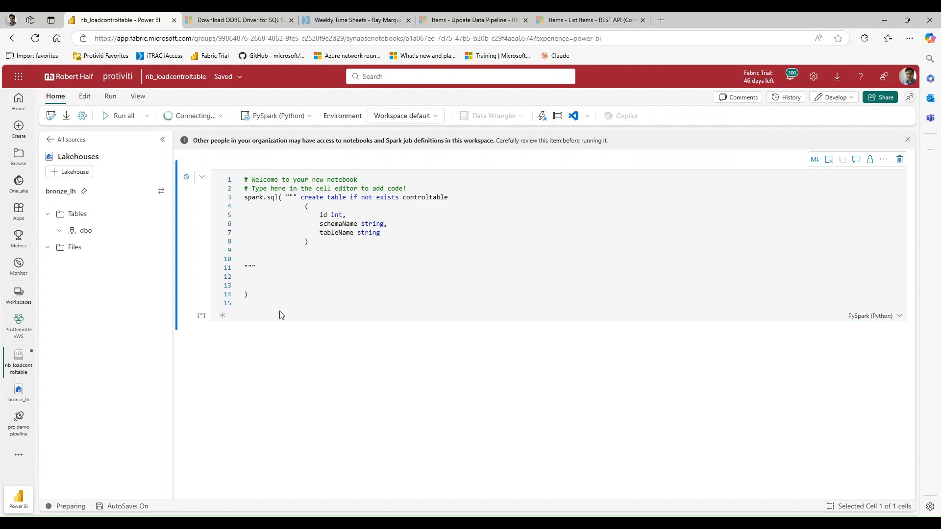
Copy the spark.sql call into a new code cell below and change its statement to "insert into controltable"
drag(279, 313, 210, 197)
key(ctrl+c)
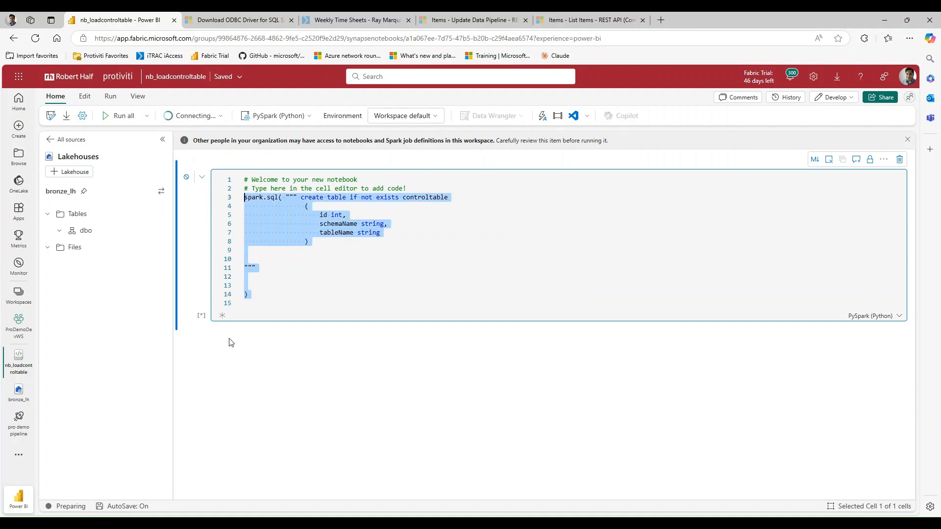
click(229, 332)
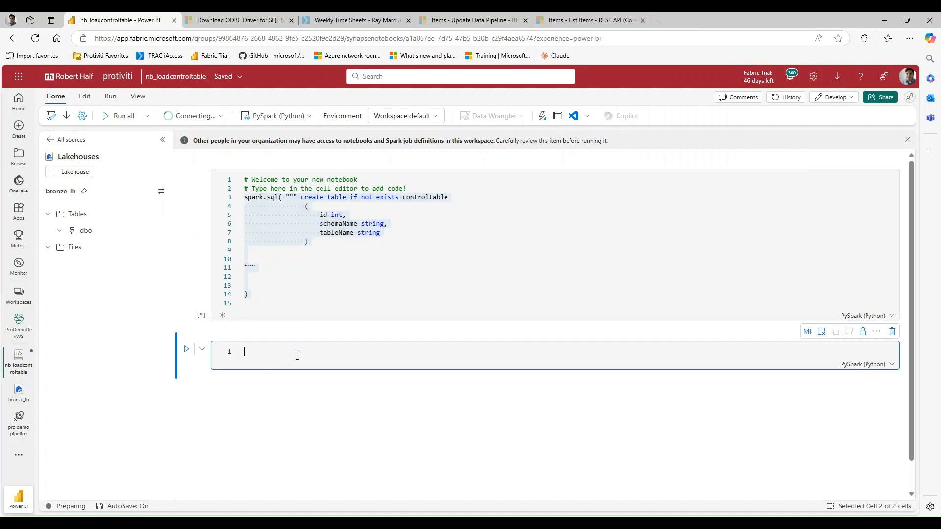
key(ctrl+v)
drag(401, 351, 301, 352)
text(insert into)
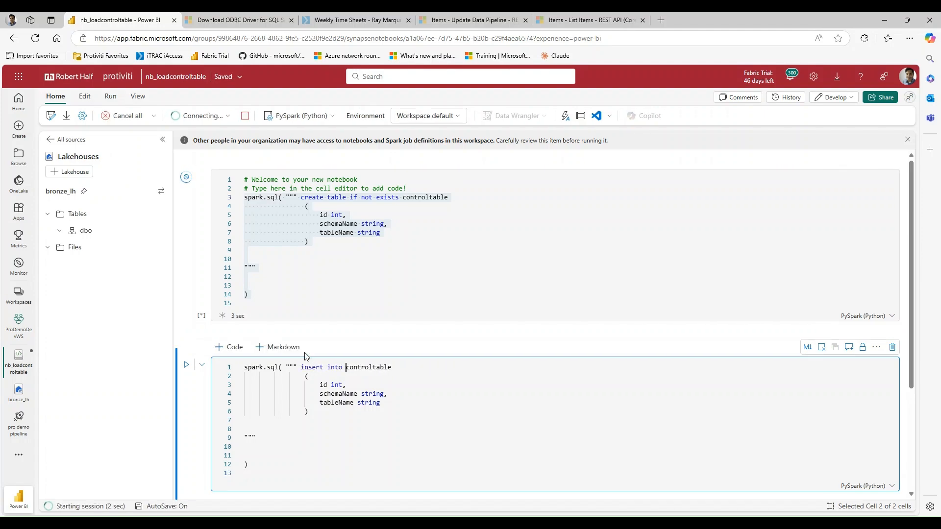
Replace the column definitions in the second cell with values(1,'dbo','orders')
drag(318, 411, 180, 377)
key(BackSpace)
key(Tab)
key(Tab)
key(Tab)
key(Tab)
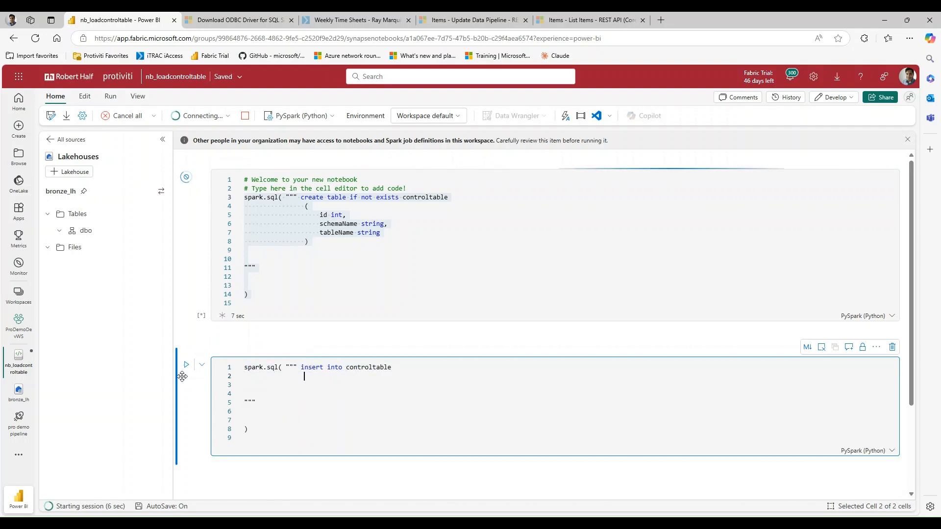
text(values)
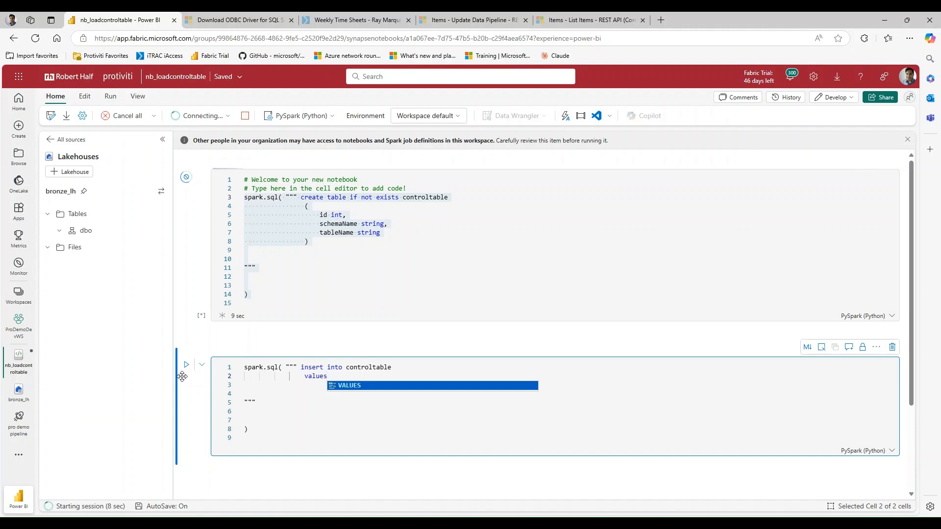
text((1,)
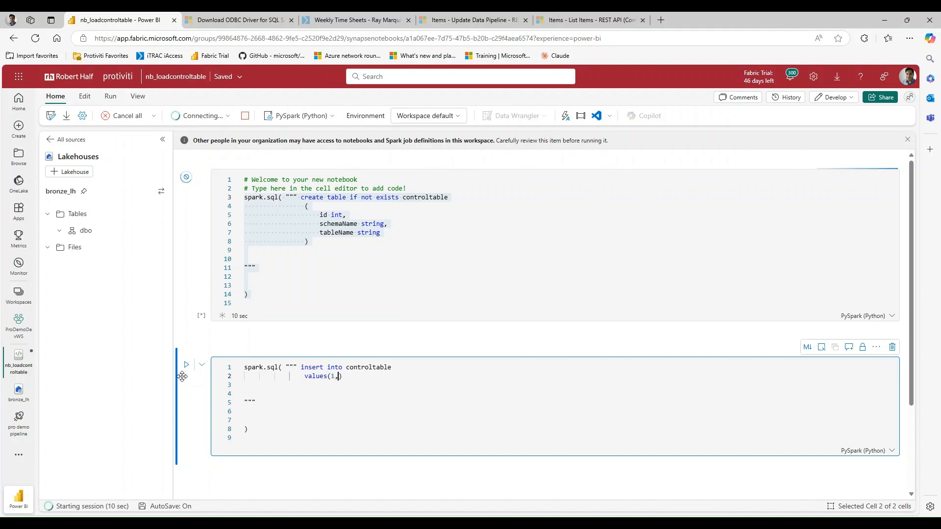
text('dbo','orders)
key(Down)
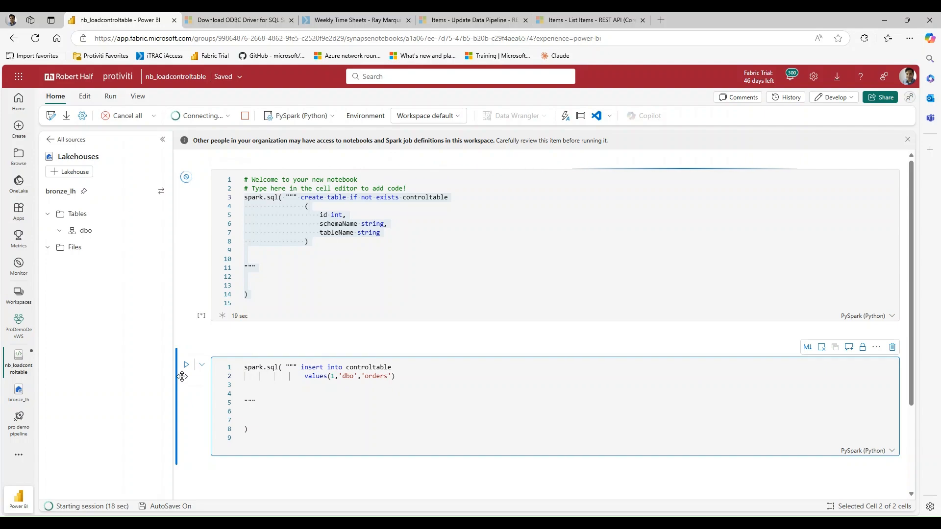
Remove the surplus blank lines around the closing triple quotes in the insert cell
key(Delete)
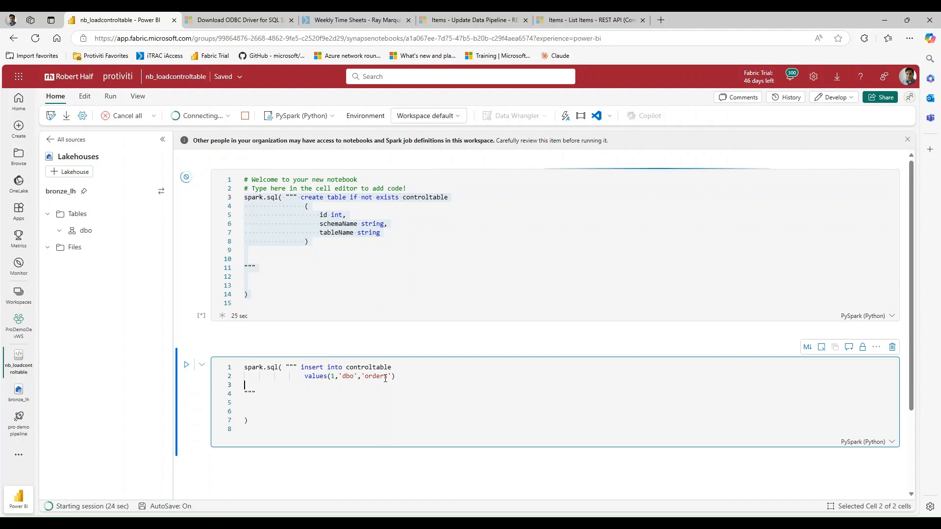
click(332, 410)
key(BackSpace)
key(BackSpace)
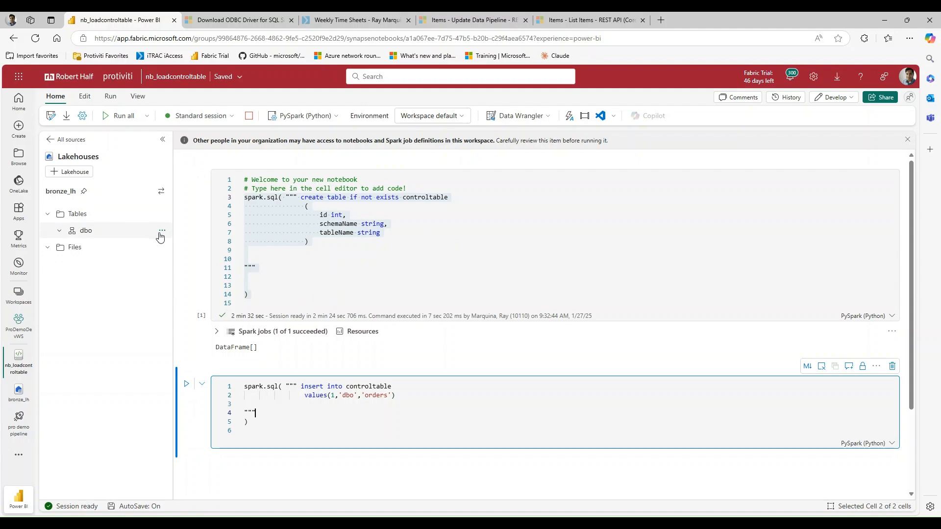
Refresh the dbo schema of the bronze_lh lakehouse and run the insert cell
click(162, 232)
click(184, 246)
click(162, 230)
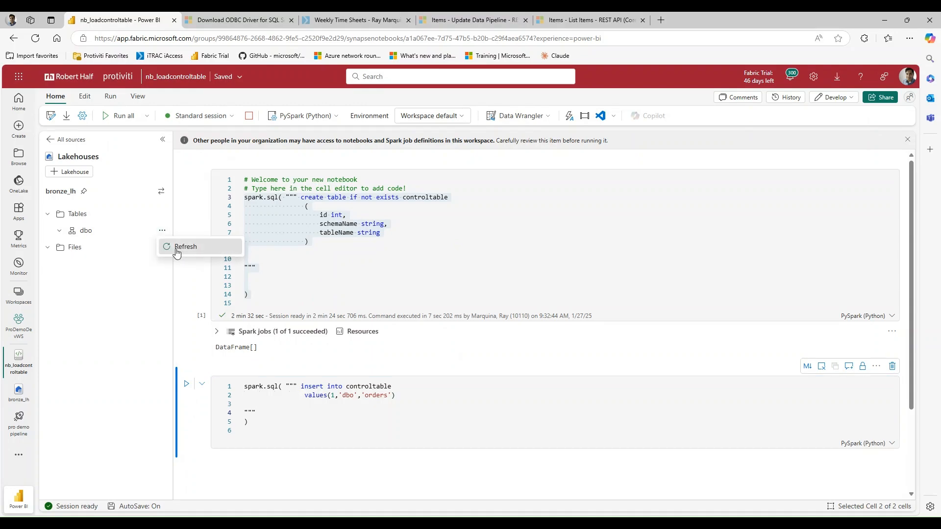
click(177, 250)
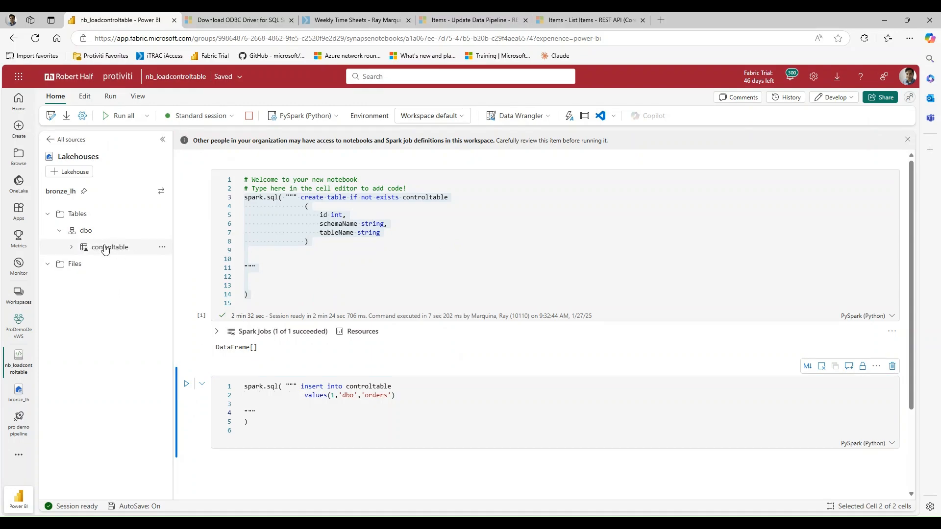
click(186, 384)
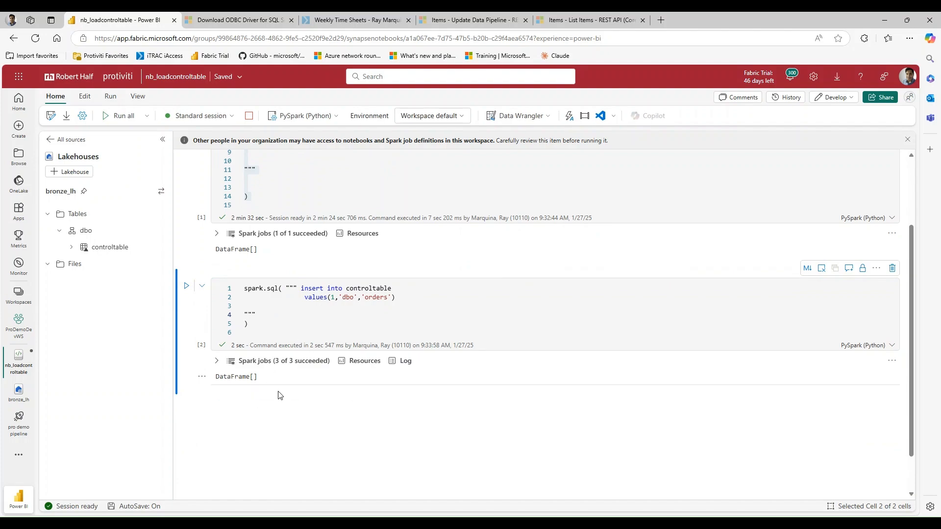
Add a third code cell with %%sql and "select * from controltable", and run it
click(224, 396)
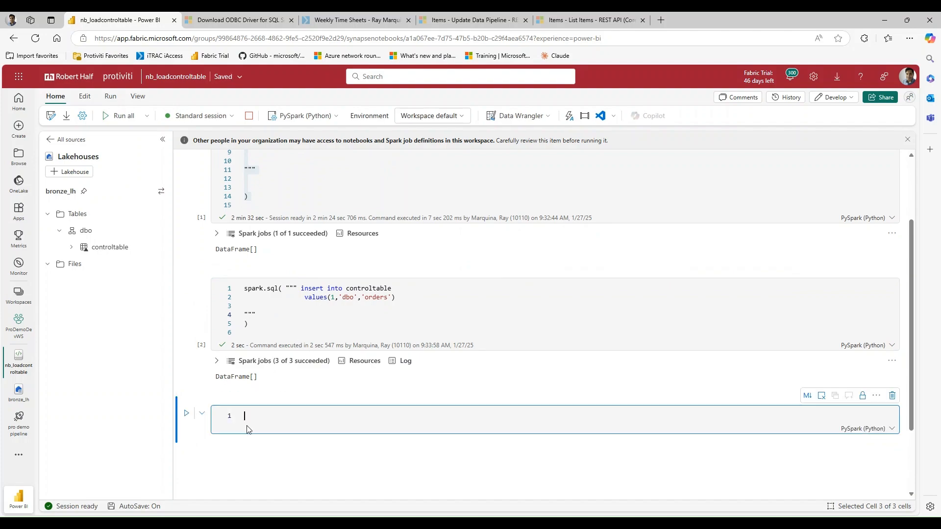
text(%%sql)
key(Return)
text(select * fro)
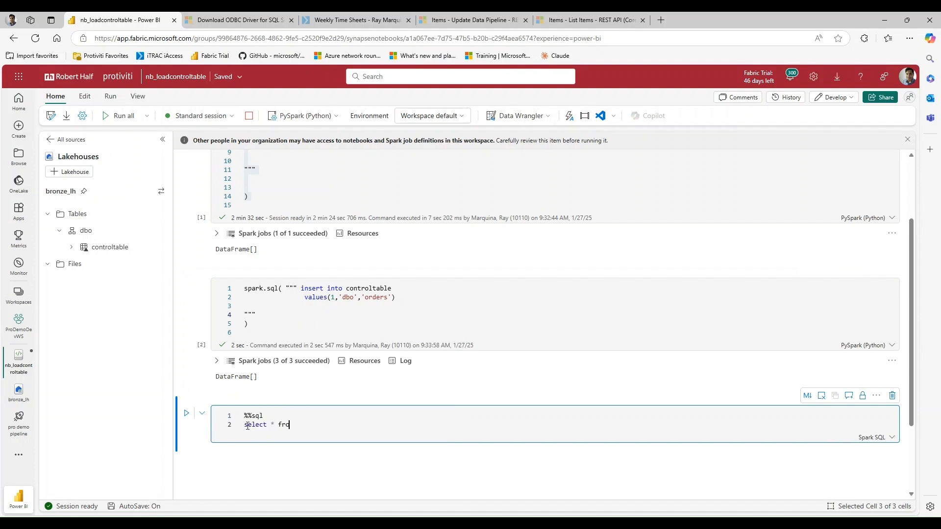
text(m controltable)
click(186, 413)
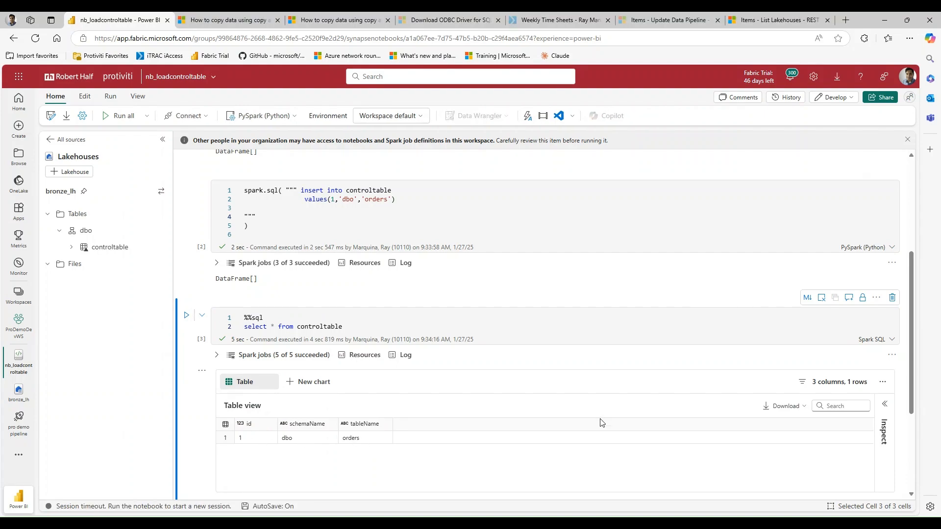
Create a new data pipeline named pl_lookup in the ProDemoDevWS workspace
click(19, 325)
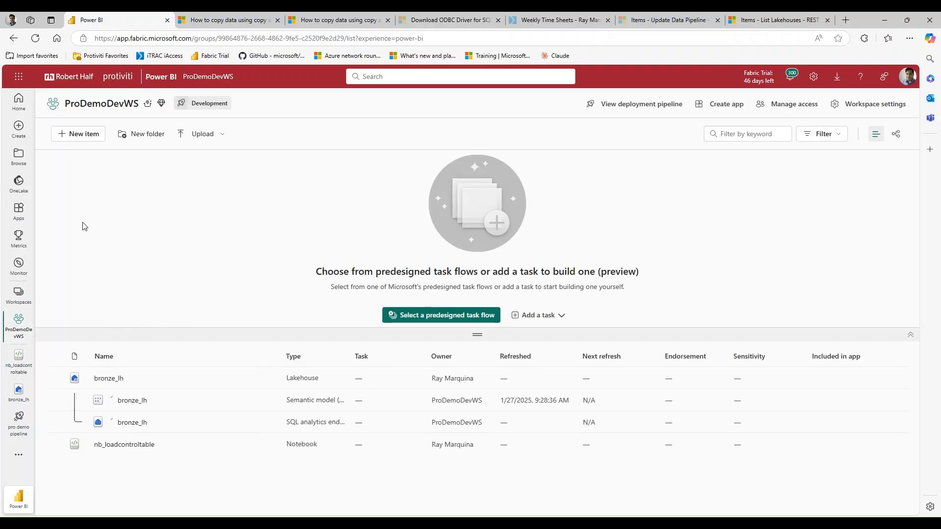
click(84, 134)
scroll(735, 411, down, 2)
scroll(745, 387, down, 4)
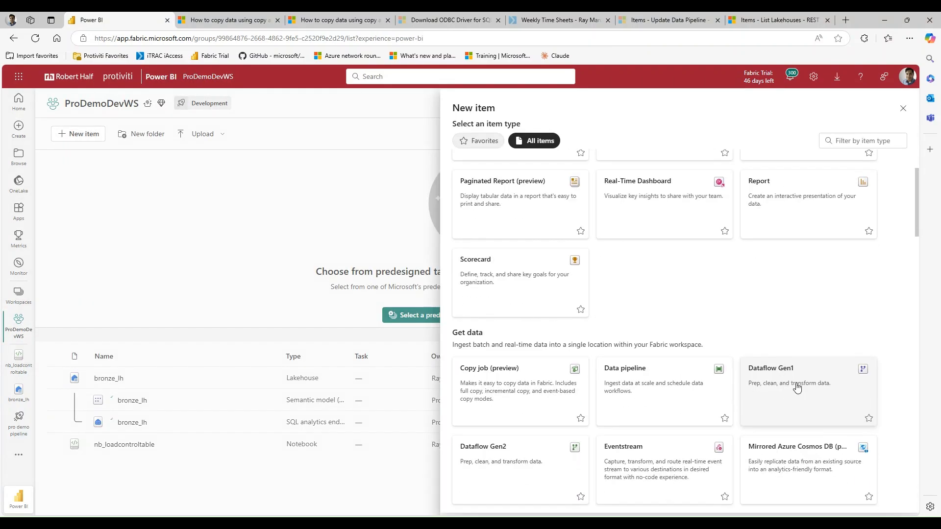
scroll(752, 368, up, 3)
click(656, 457)
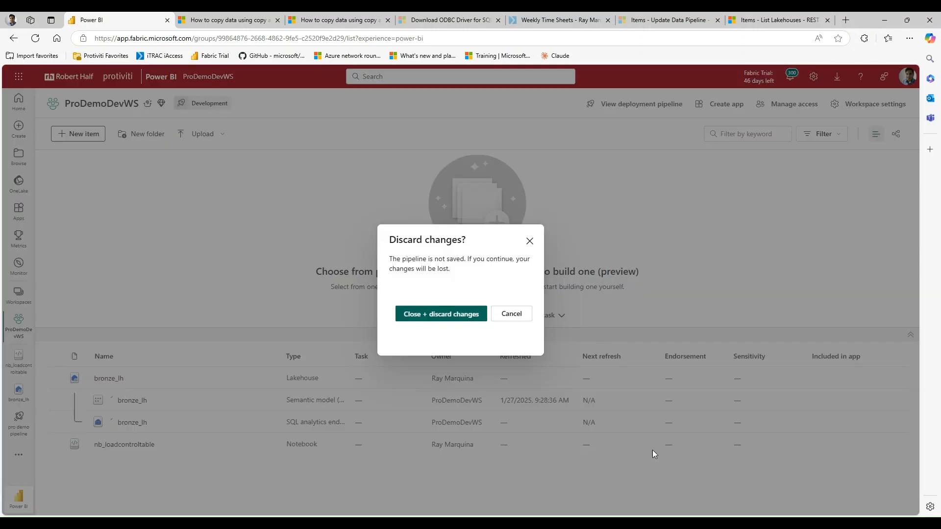
double_click(443, 280)
key(BackSpace)
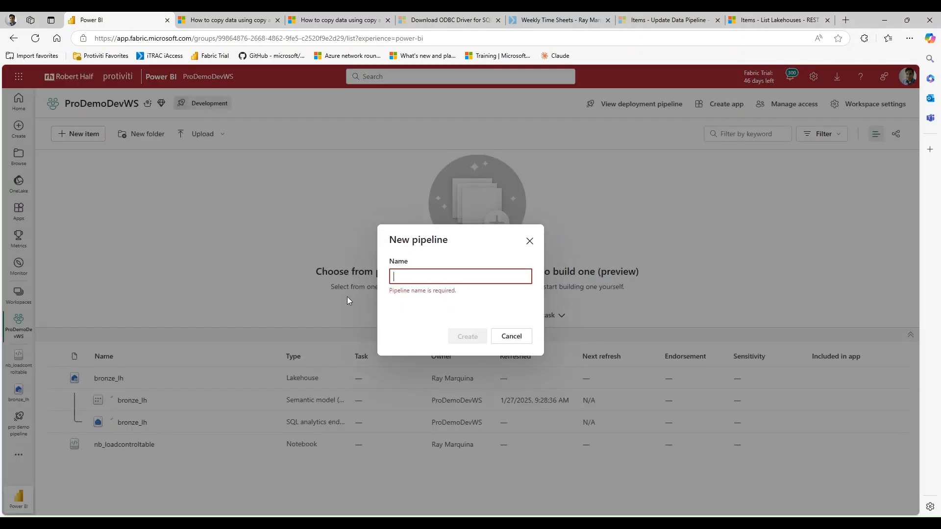
text(pl_lookup)
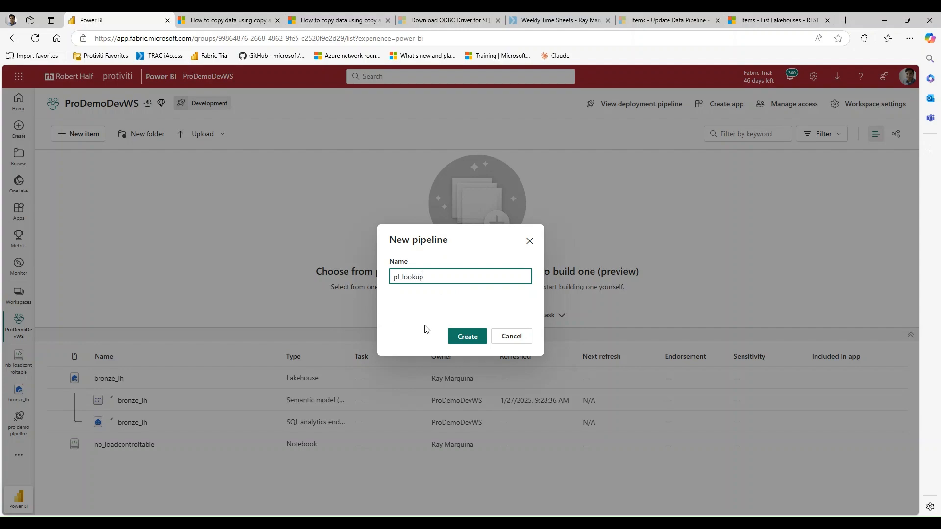
click(455, 339)
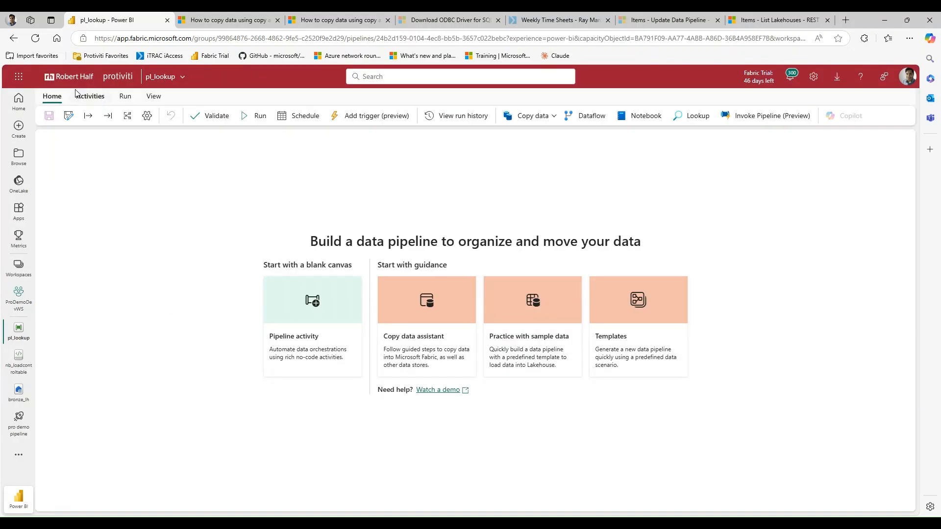
Add a Lookup activity to the pipeline canvas and name it lookupcontroltable
click(90, 97)
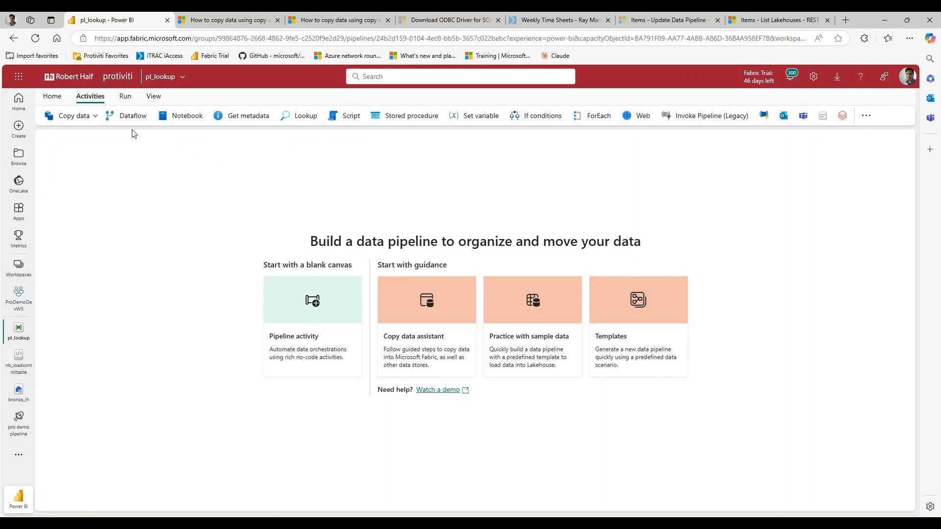
click(297, 116)
drag(80, 243, 318, 243)
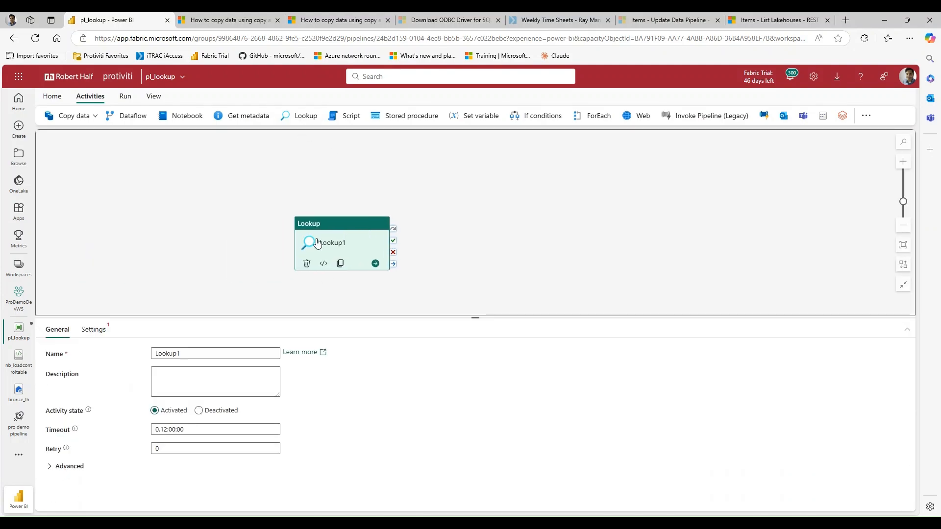
double_click(199, 354)
key(BackSpace)
text(lo)
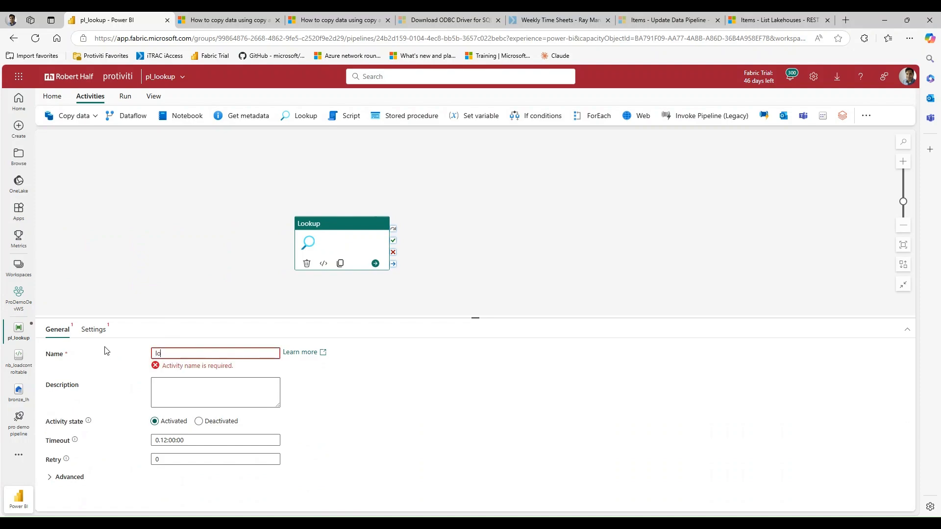
text(okup)
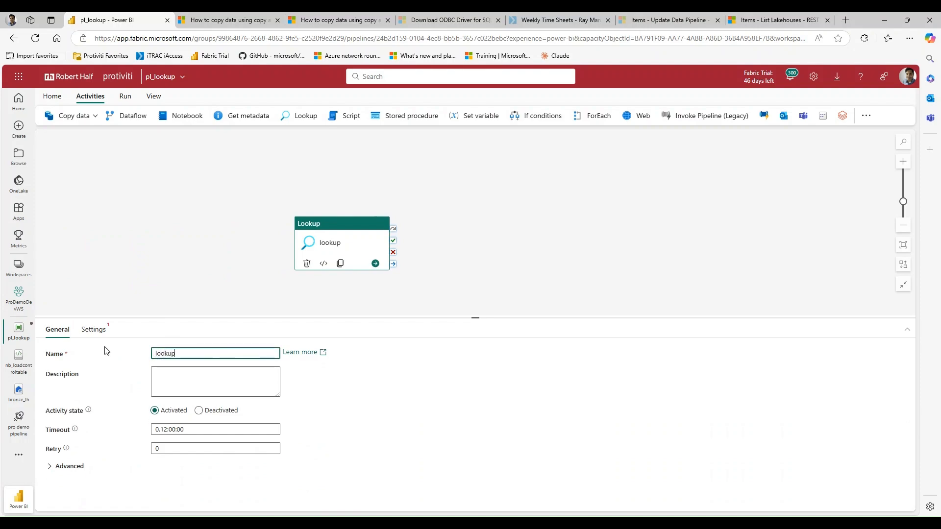
text(controltable)
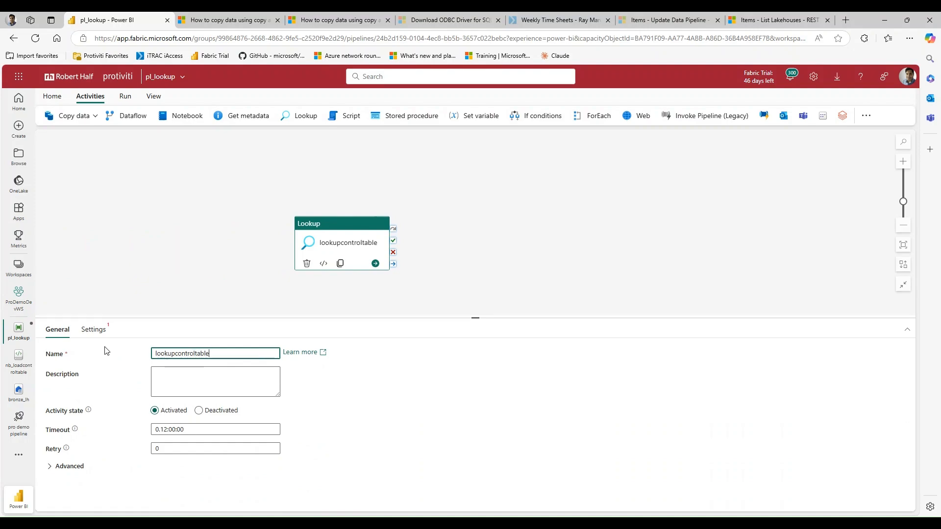
Select the bronze_lh lakehouse as the connection in the lookupcontroltable activity's settings
click(94, 329)
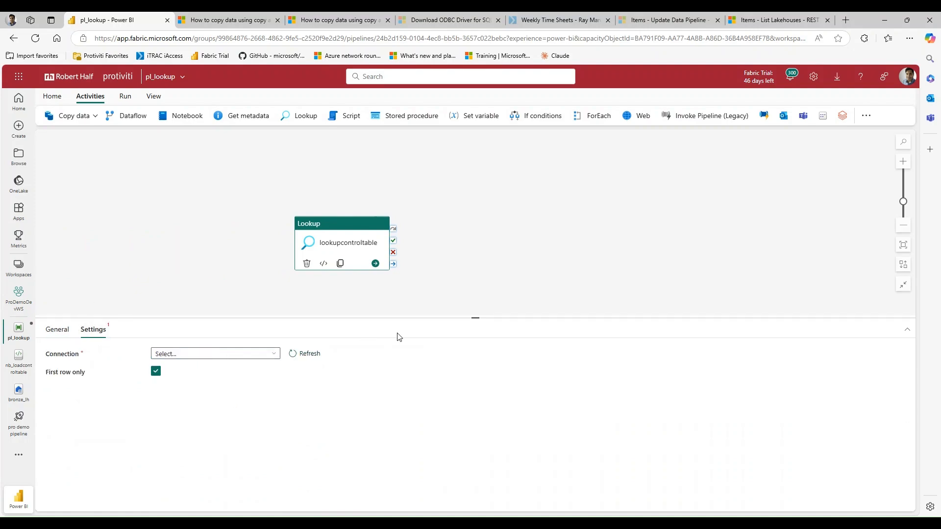
drag(477, 317, 477, 295)
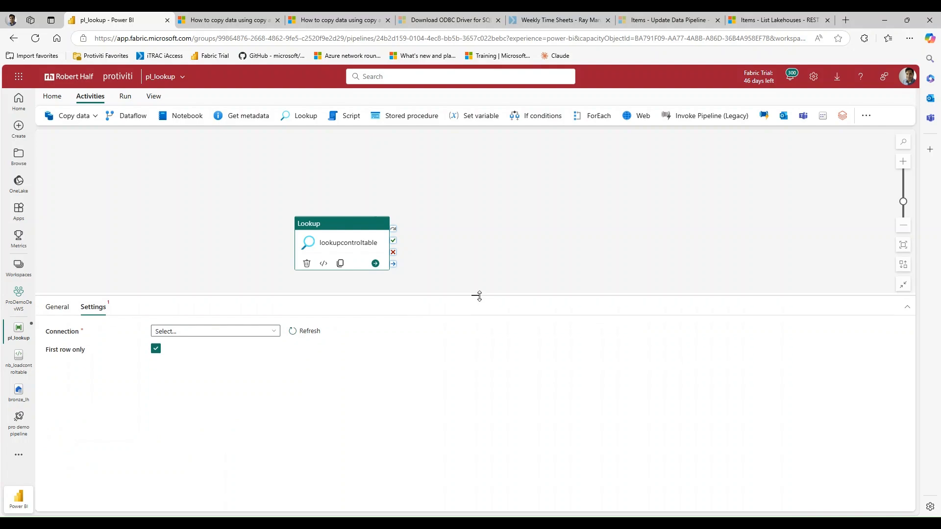
click(273, 331)
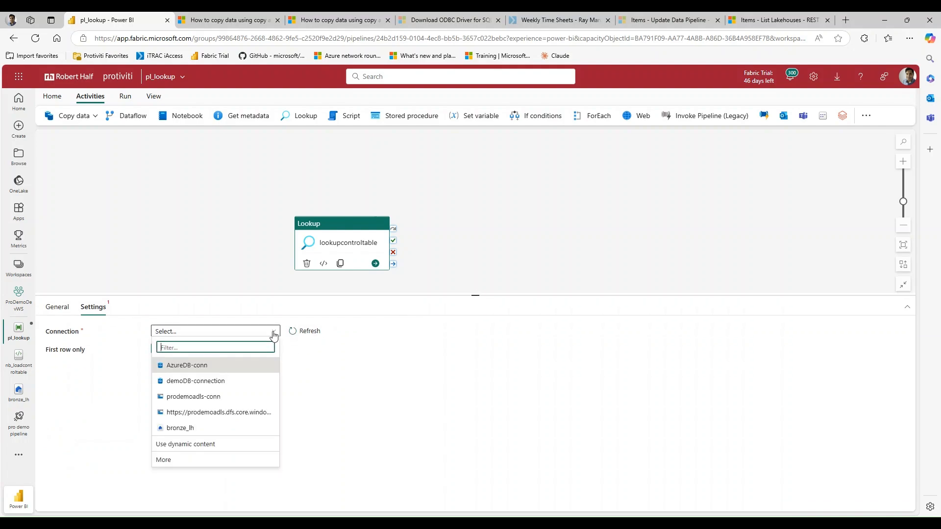
click(247, 427)
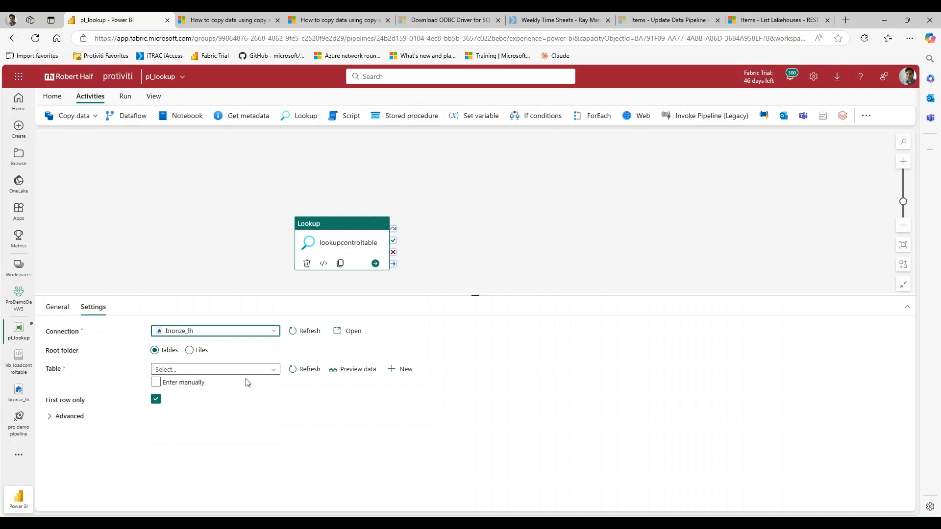
Replace the lookup's connection with dynamic content containing "placeholder" in double quotes
click(273, 331)
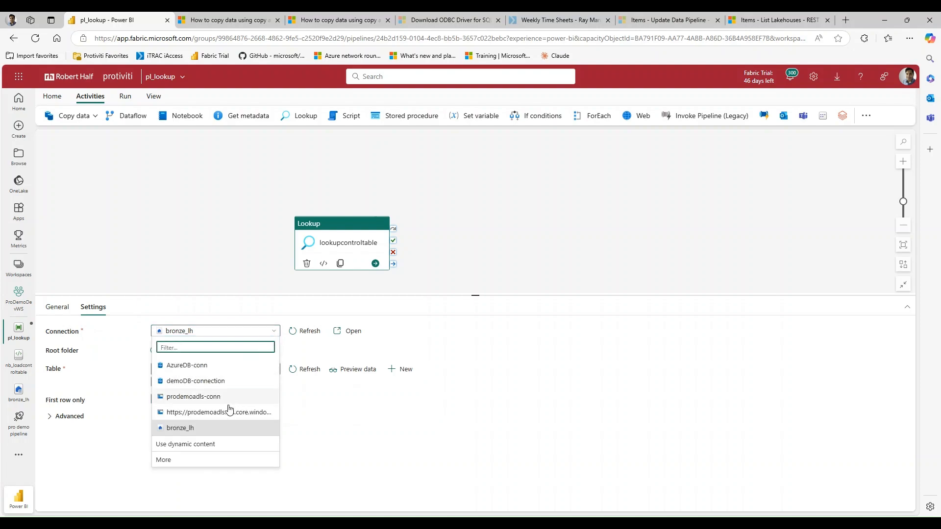
click(199, 445)
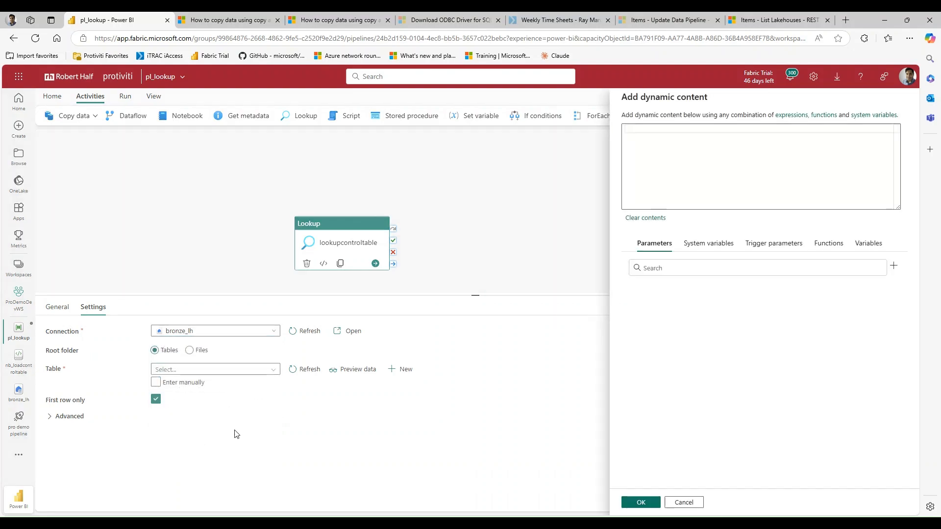
text("")
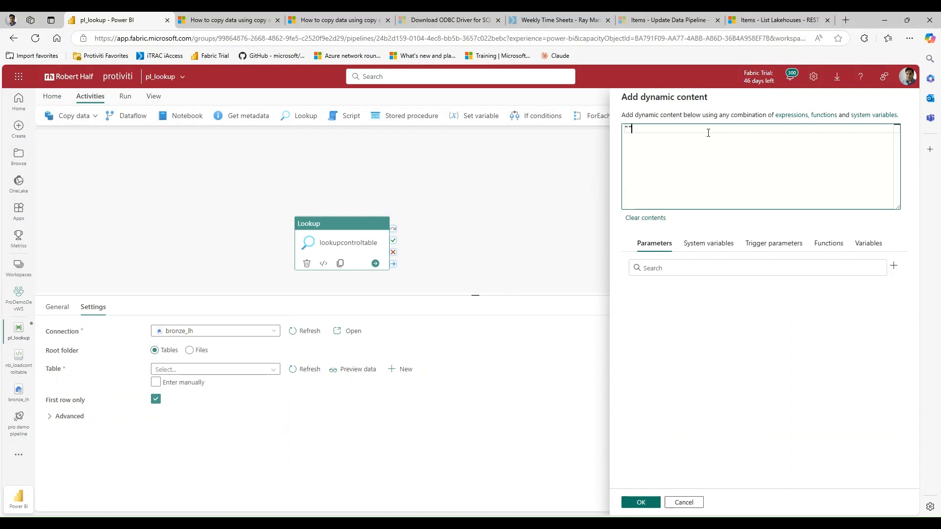
text(placeholder)
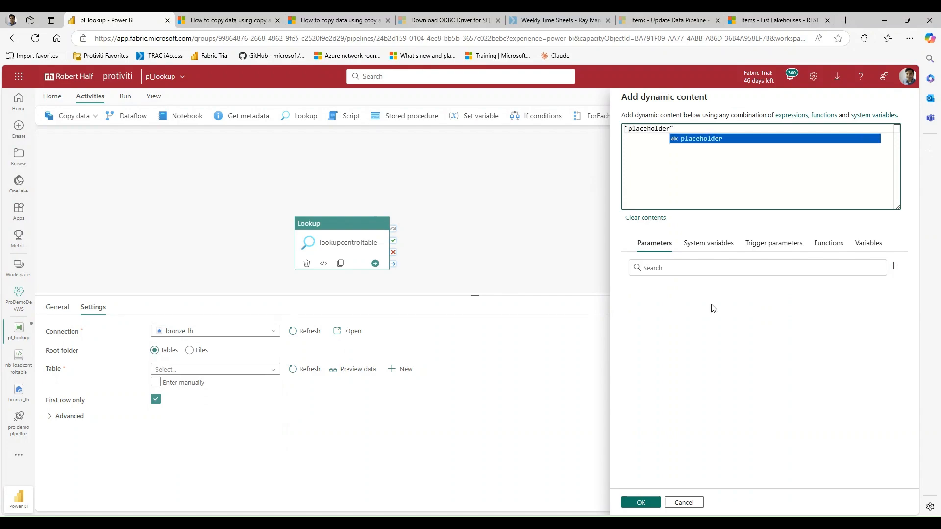
click(637, 502)
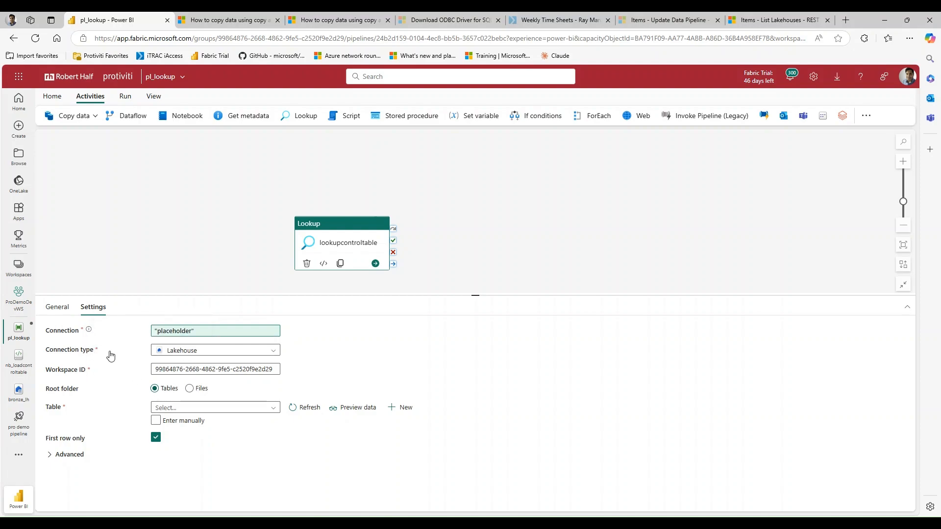
Read the linked connection documentation on parameters and on finding the Lakehouse, Data Warehouse or KQL Database object ID
mouse_move(89, 333)
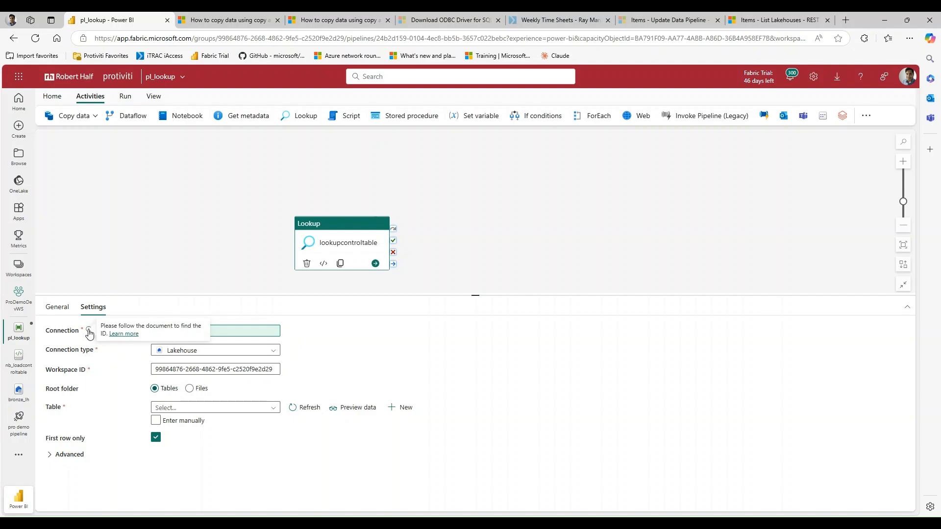
click(125, 335)
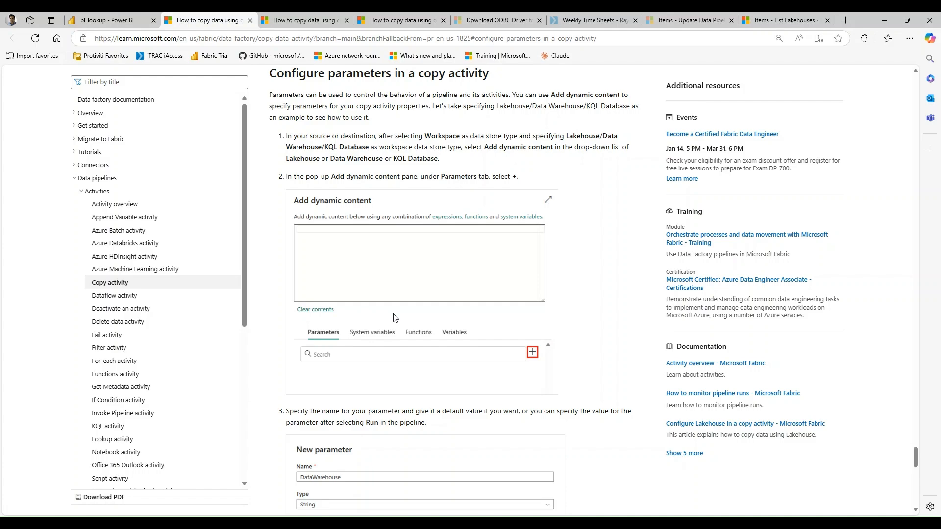
scroll(406, 309, down, 5)
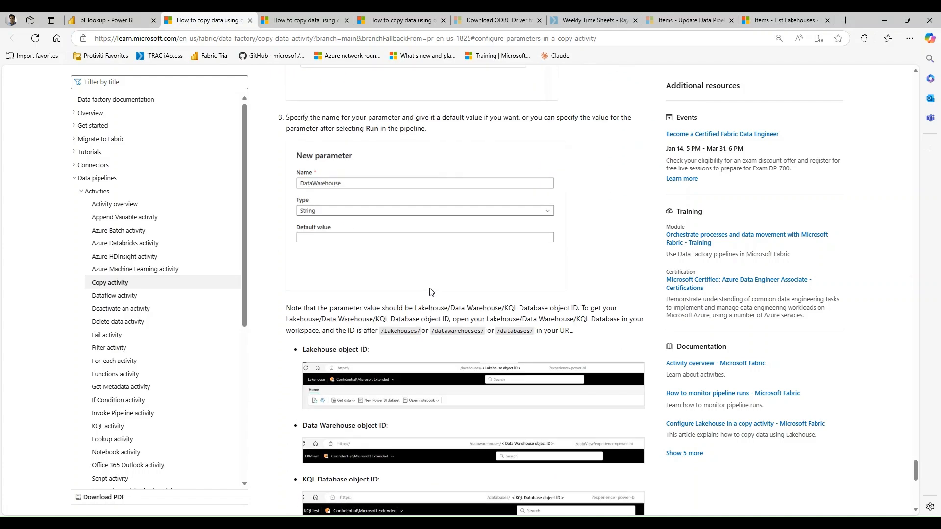
scroll(429, 294, down, 5)
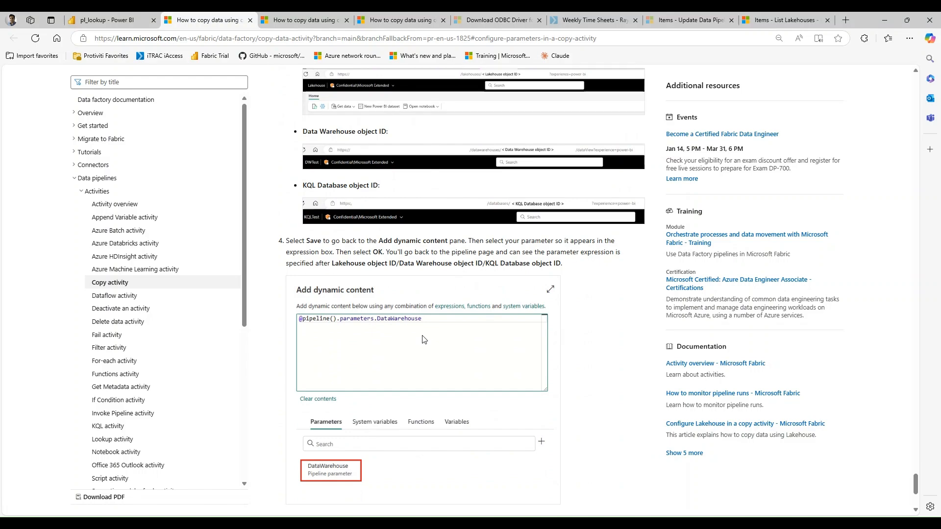
click(120, 22)
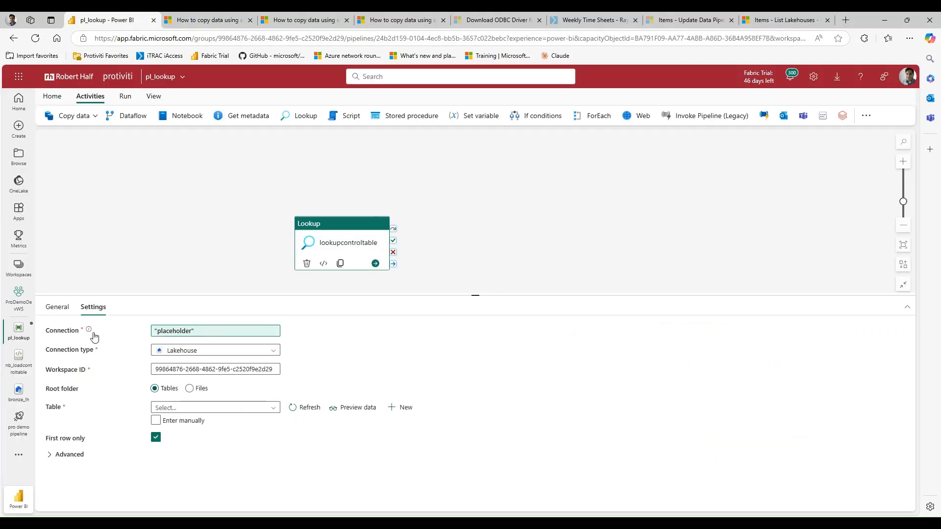
click(215, 350)
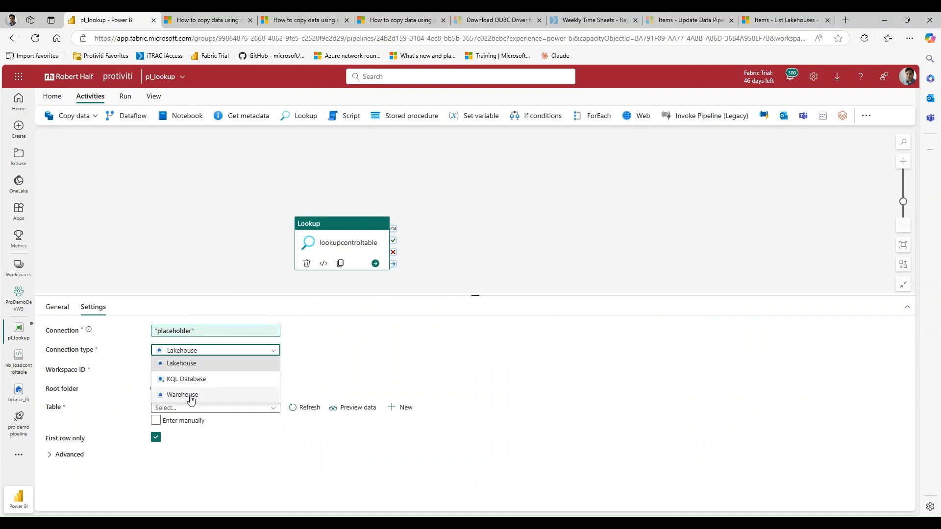
click(212, 369)
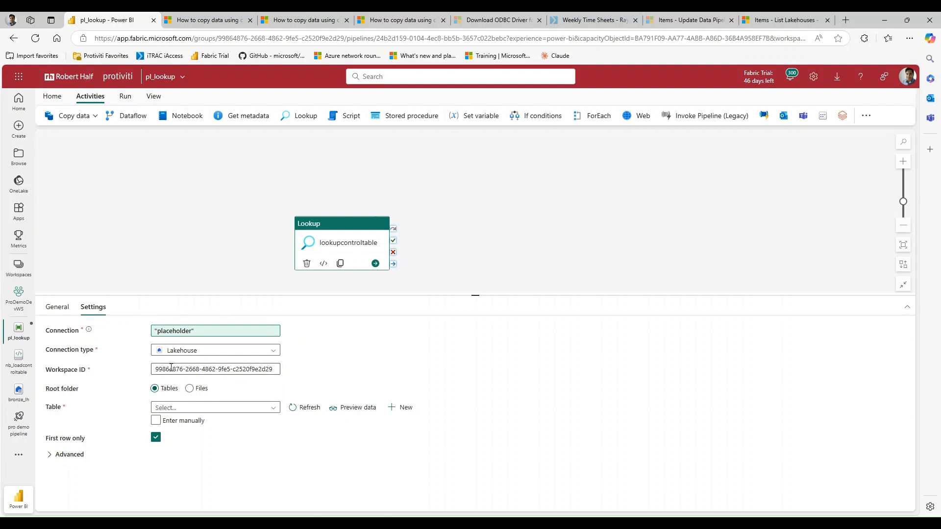
click(197, 369)
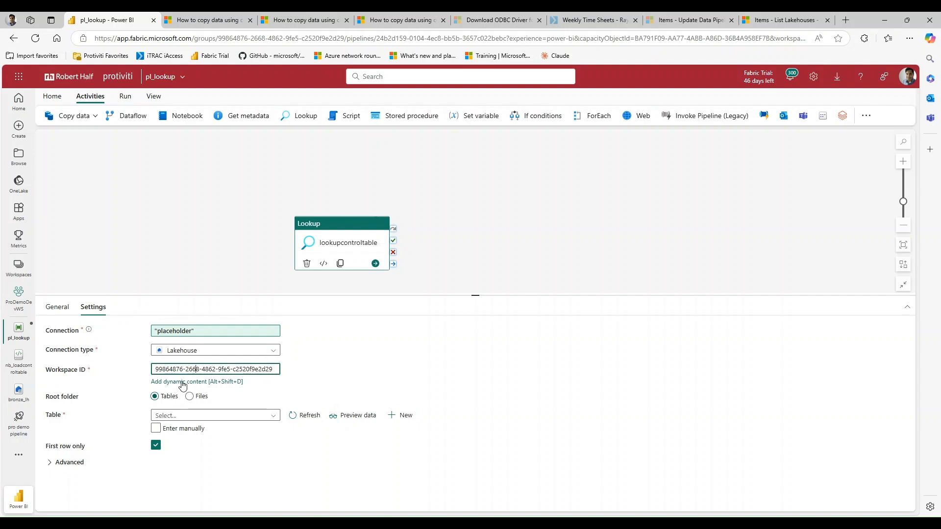
click(179, 382)
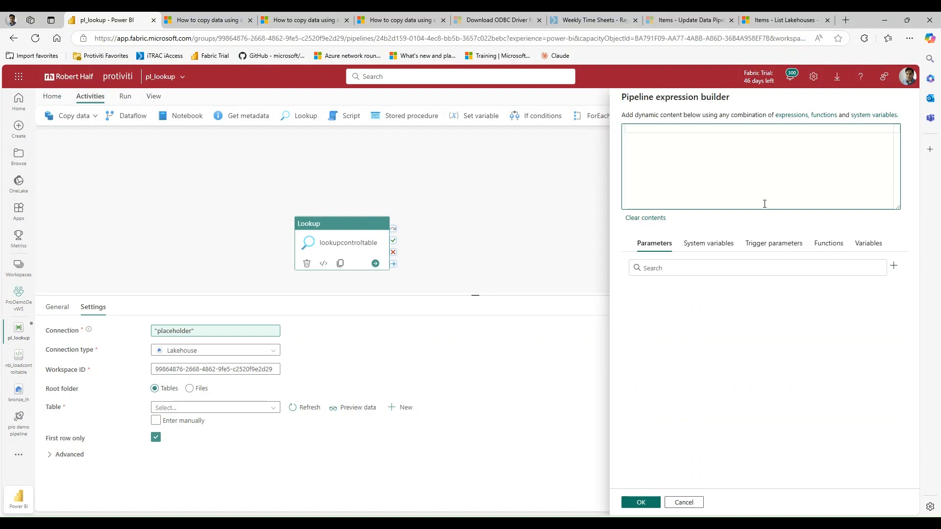
click(700, 245)
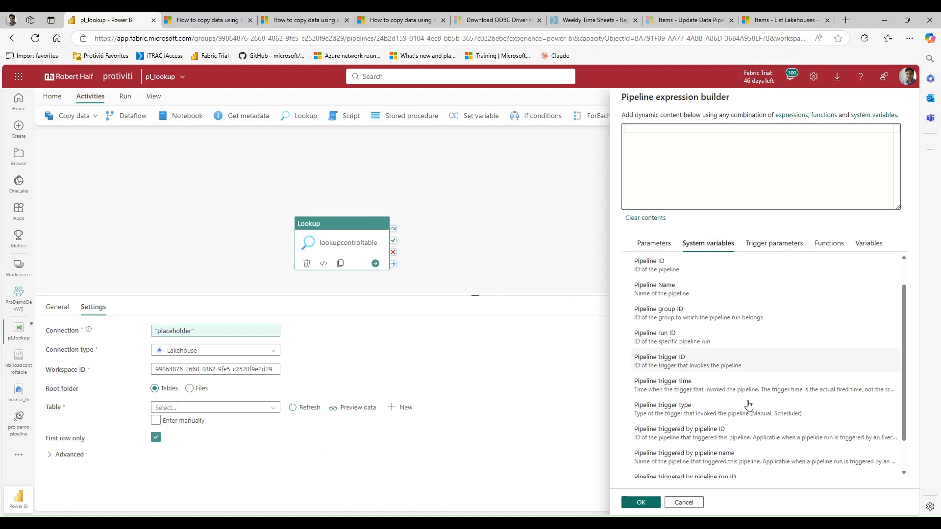
scroll(748, 405, down, 1)
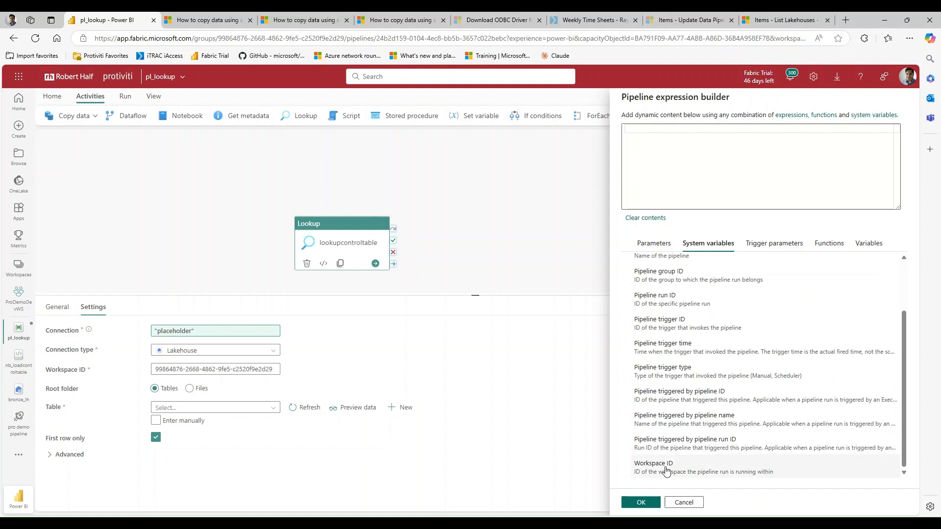
click(665, 470)
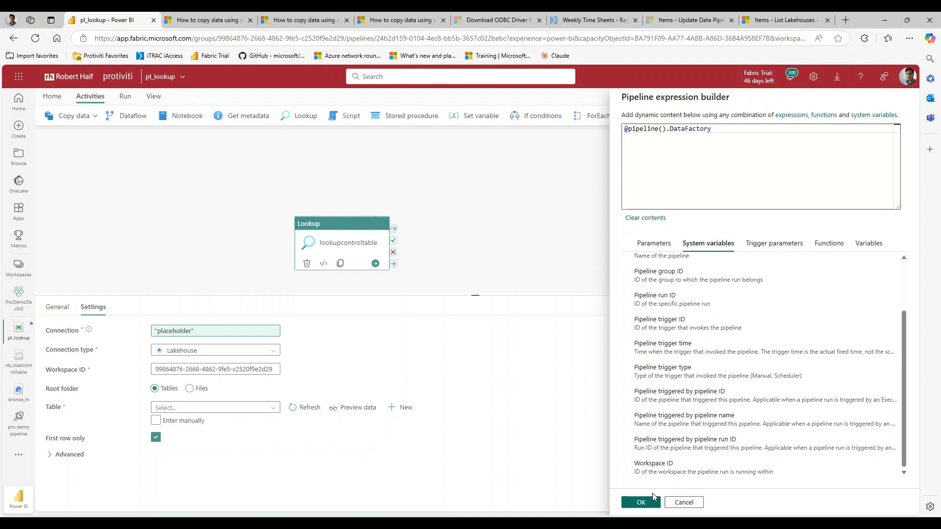
click(640, 502)
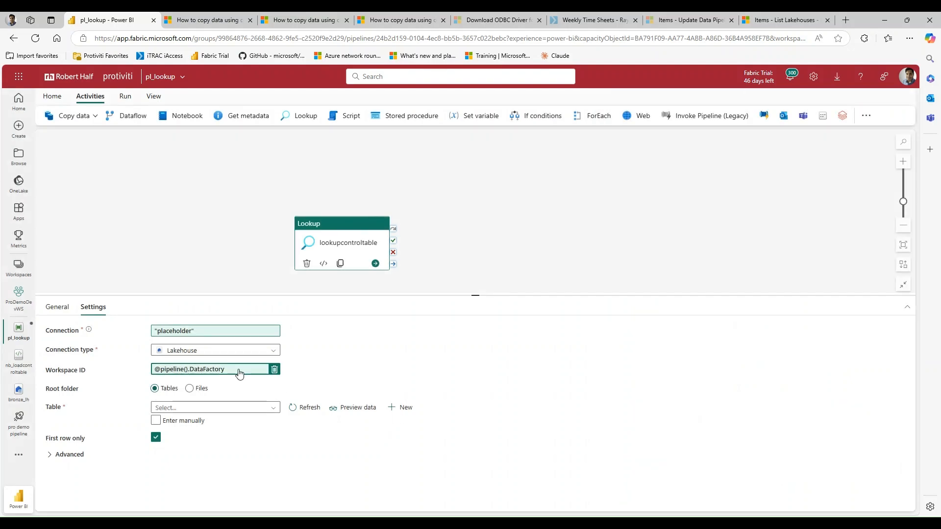
drag(218, 39, 347, 42)
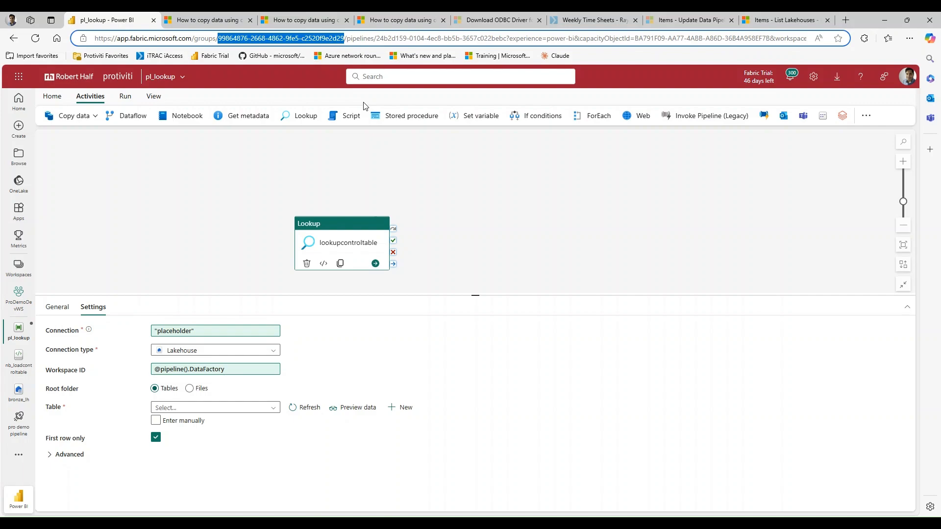
Open the List Lakehouses reference under the Lakehouse items in the Microsoft Fabric REST API documentation
click(779, 20)
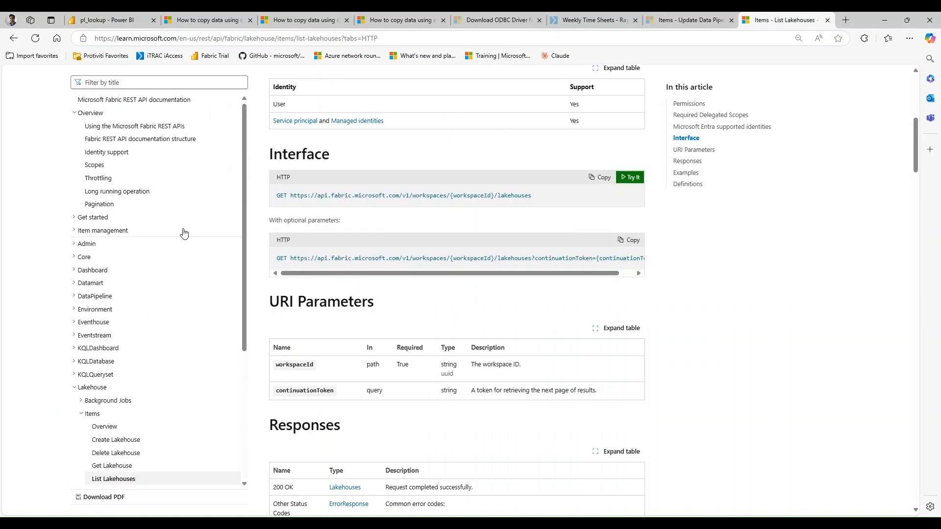
click(182, 102)
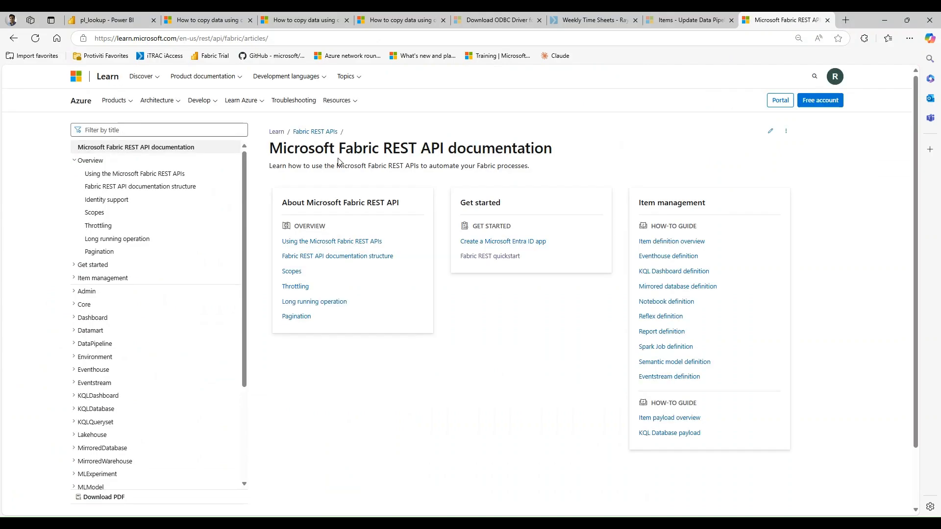
scroll(180, 269, down, 1)
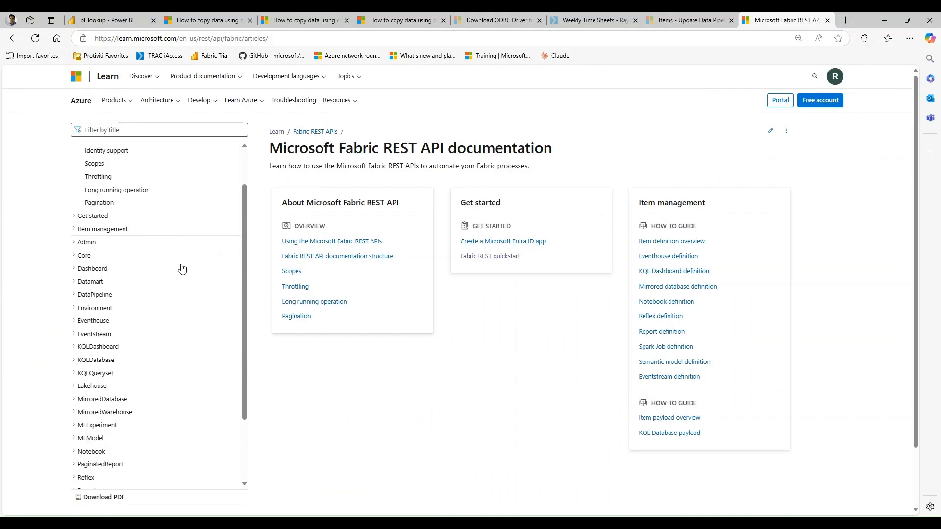
click(86, 387)
scroll(147, 368, down, 1)
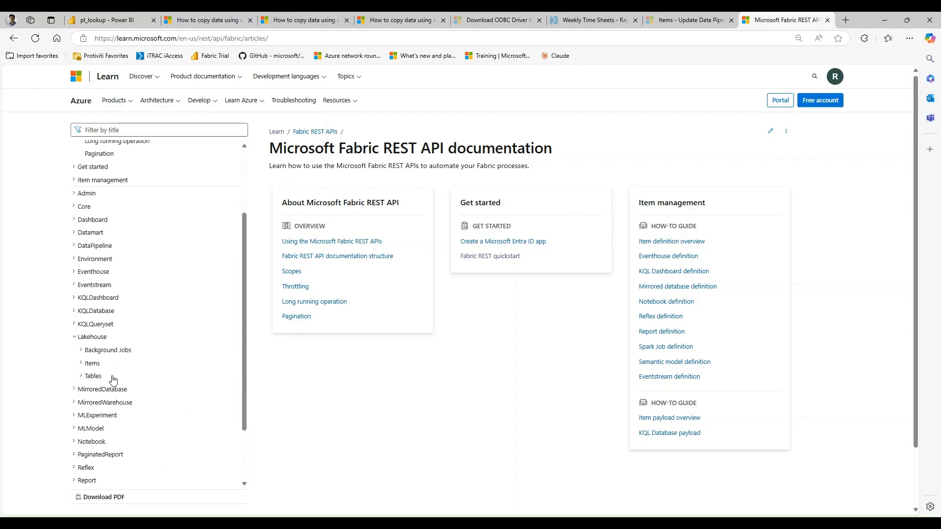
click(92, 364)
scroll(166, 374, down, 1)
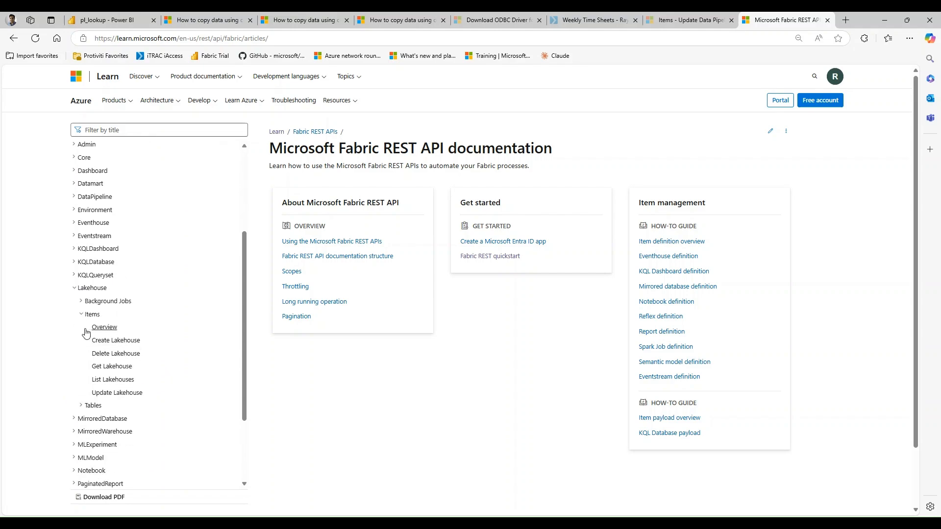
click(120, 379)
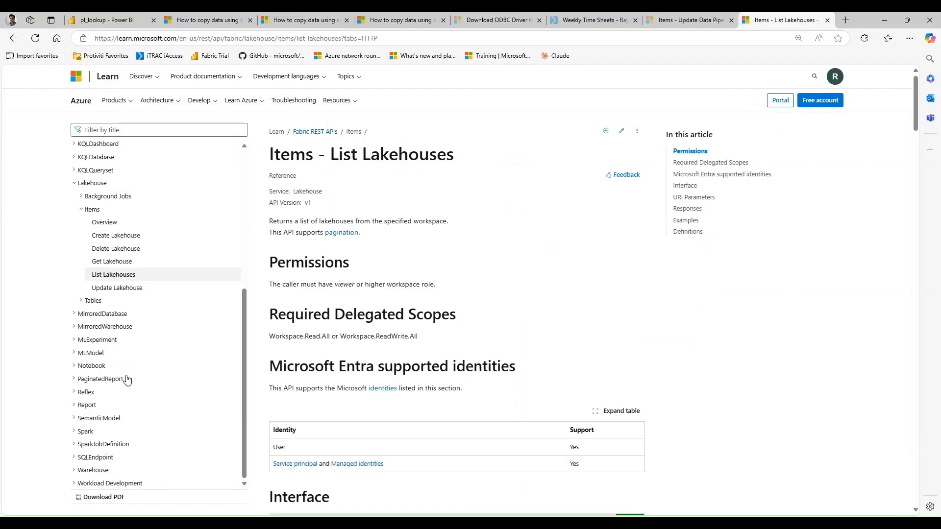
Examine the GET lakehouses request with its workspaceId parameter, and highlight the first lakehouse's id in the sample response
scroll(515, 250, down, 4)
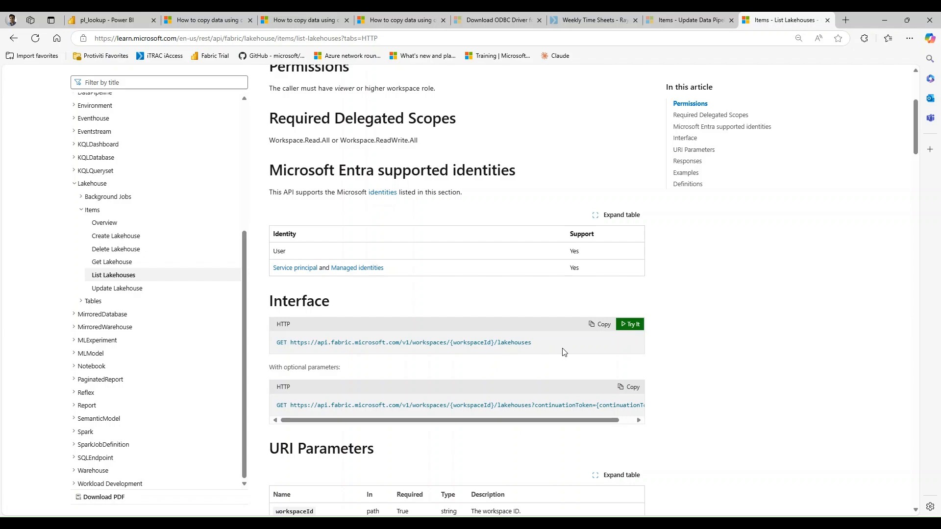
drag(539, 349, 290, 357)
click(598, 323)
scroll(718, 309, down, 1)
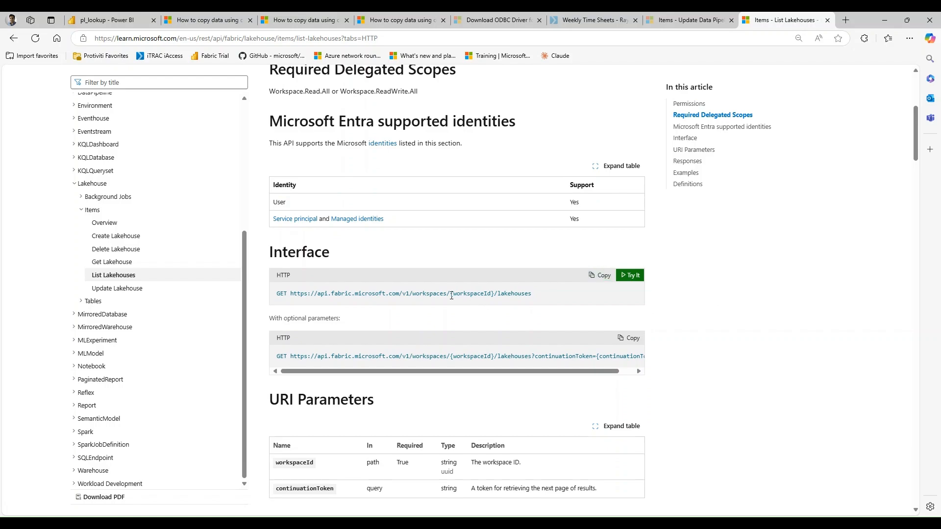
drag(451, 295, 491, 296)
scroll(544, 307, down, 13)
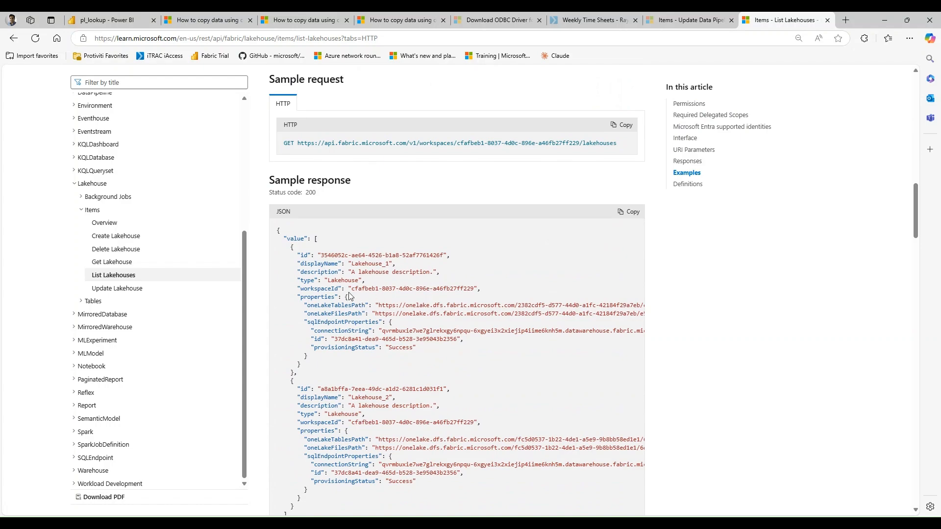
drag(298, 253, 443, 258)
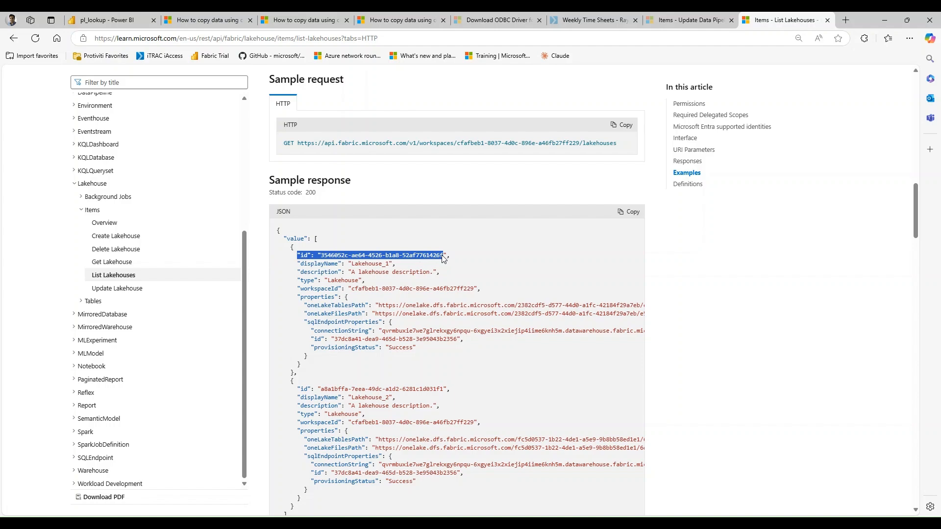
Return to the pl_lookup pipeline and deselect the lookupcontroltable activity on the canvas
click(106, 22)
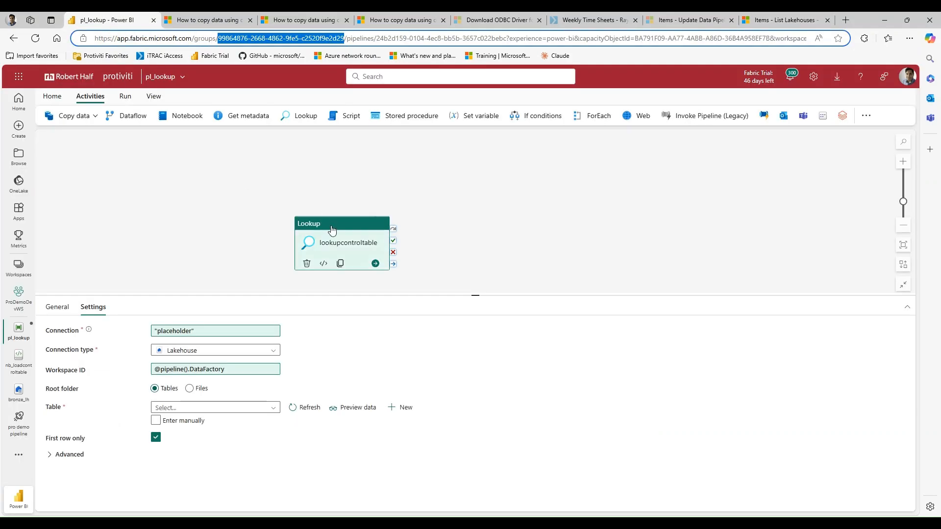
click(231, 210)
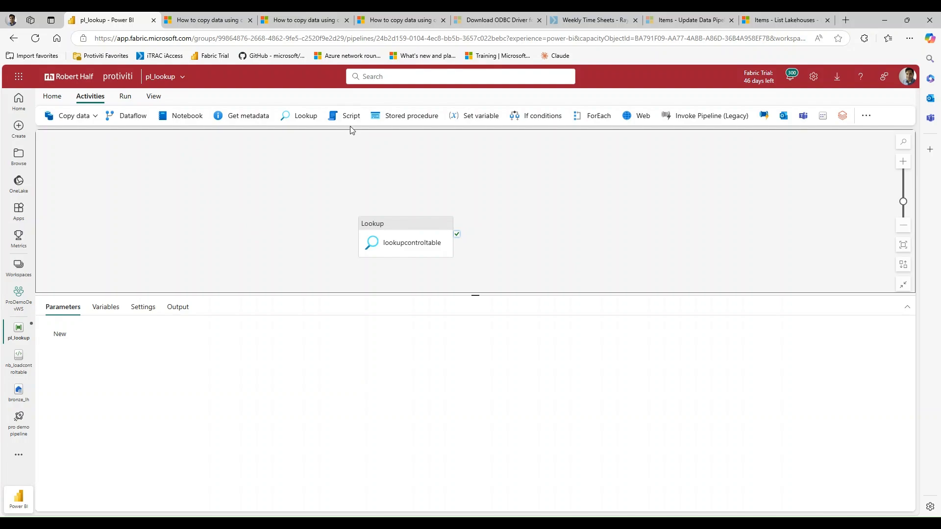
Add a Web activity ahead of the lookupcontroltable activity on the canvas and name it callLakehouseAPI
click(637, 115)
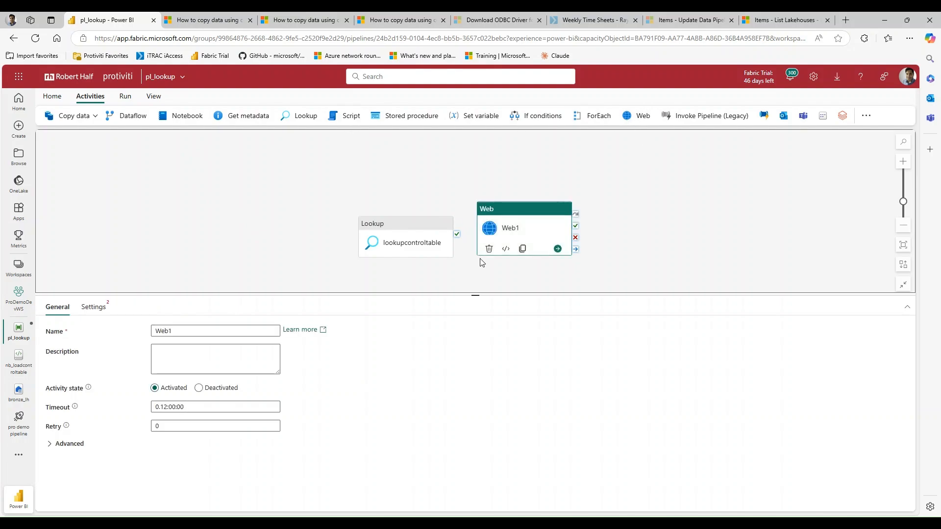
drag(526, 232, 192, 227)
drag(207, 330, 69, 338)
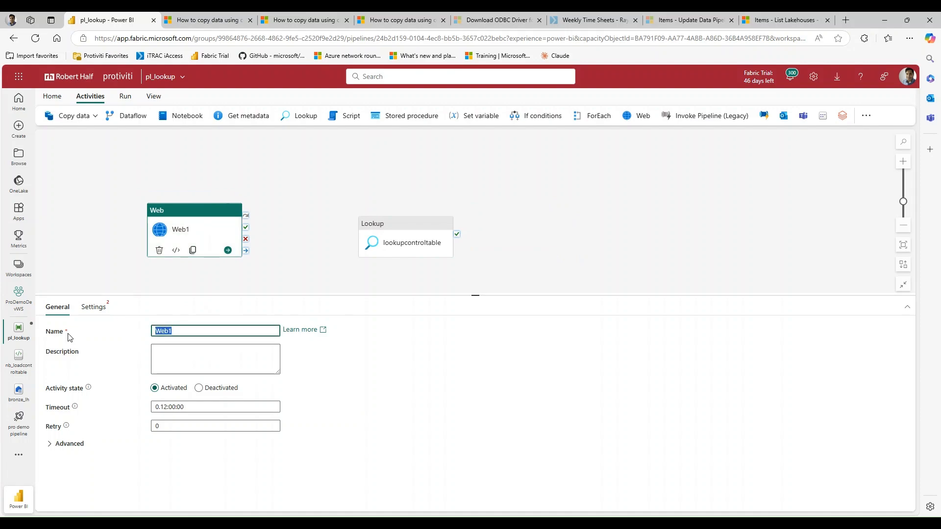
key(BackSpace)
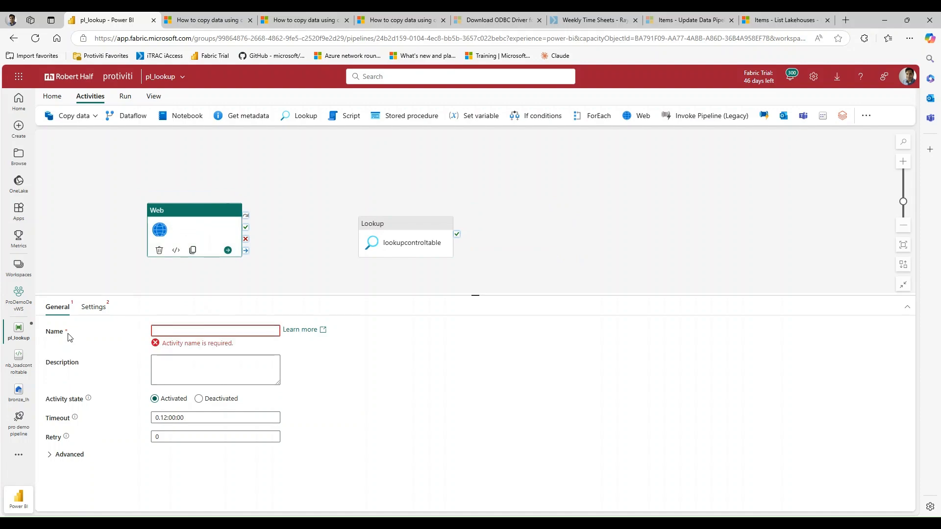
text(callLakehouseAPI)
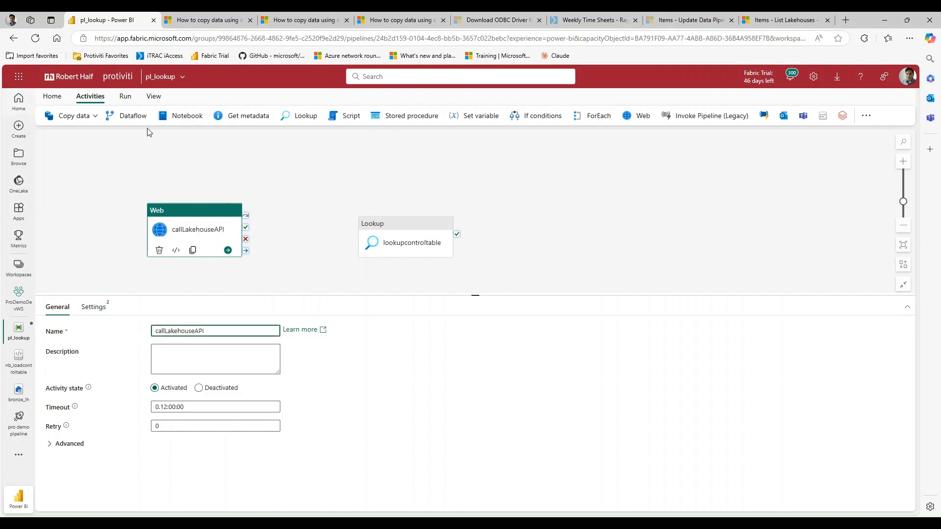
Start a new Web v2 connection for the callLakehouseAPI activity
click(93, 306)
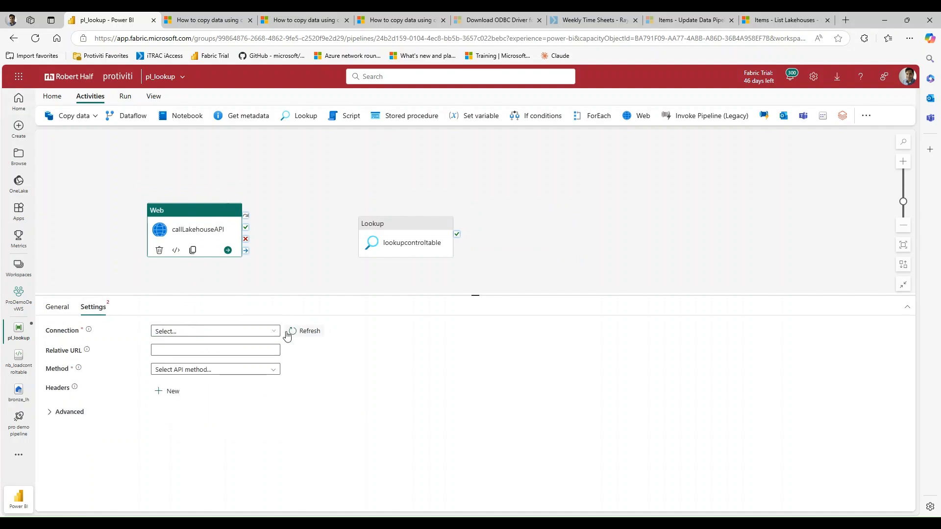
click(271, 331)
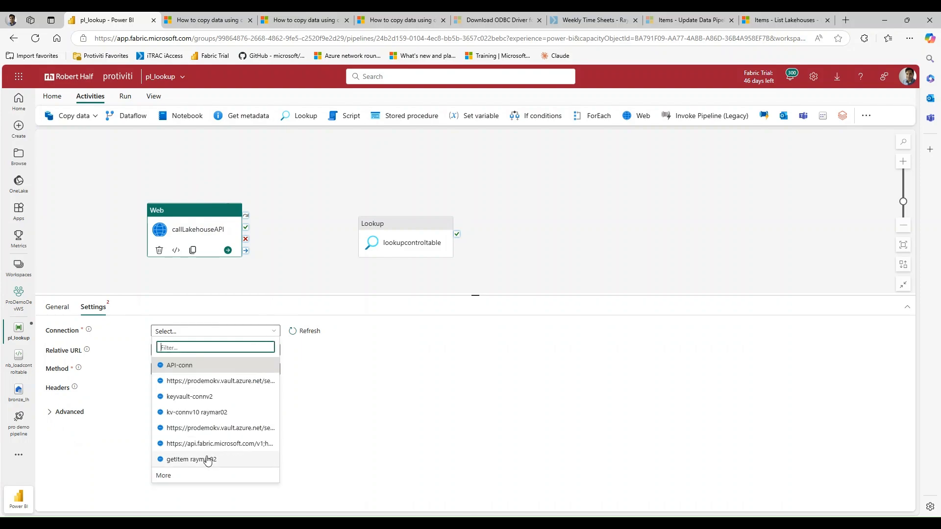
click(184, 478)
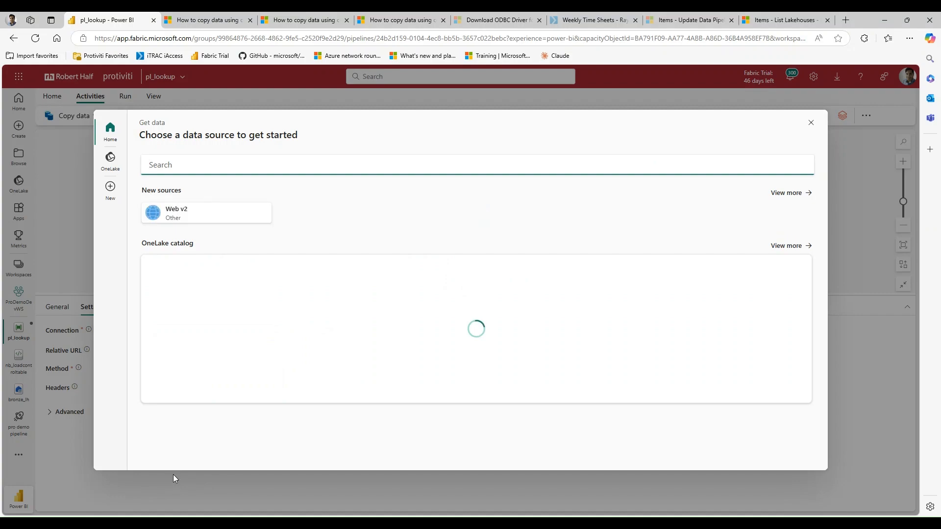
click(184, 215)
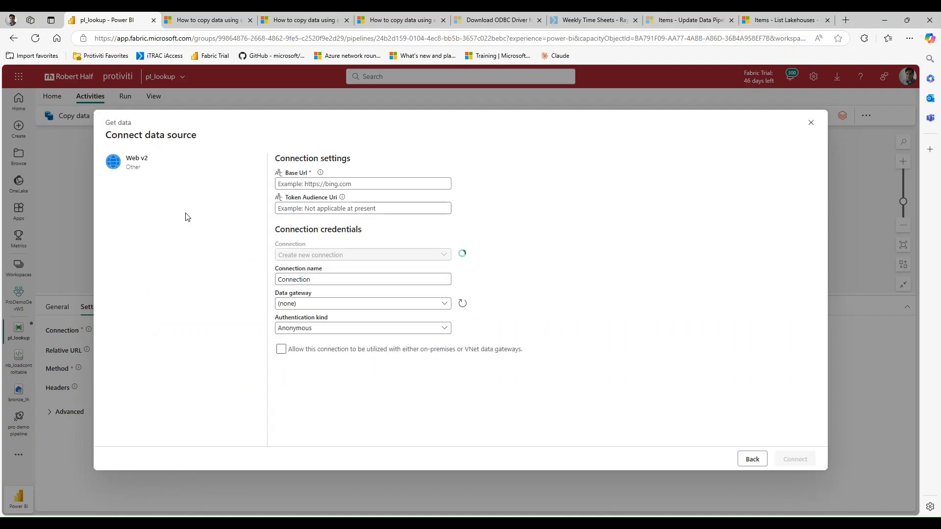
click(358, 188)
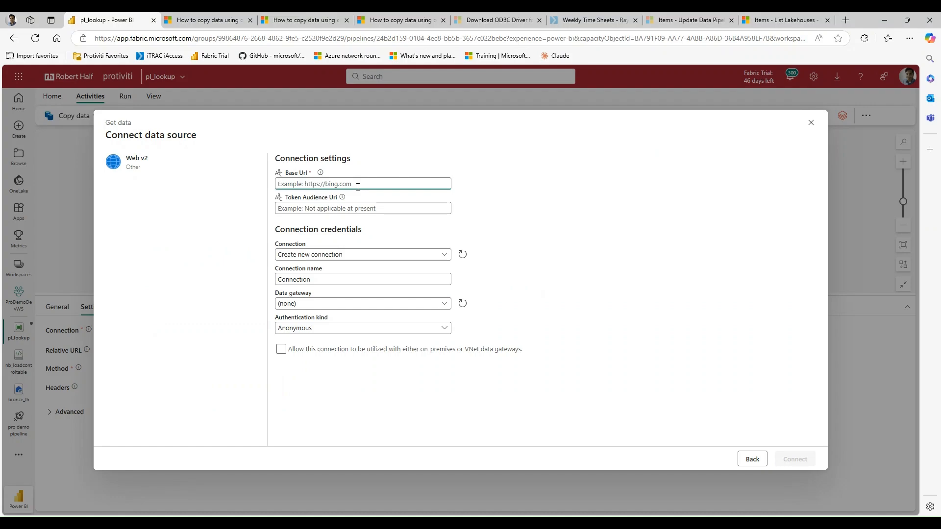
key(ctrl+v)
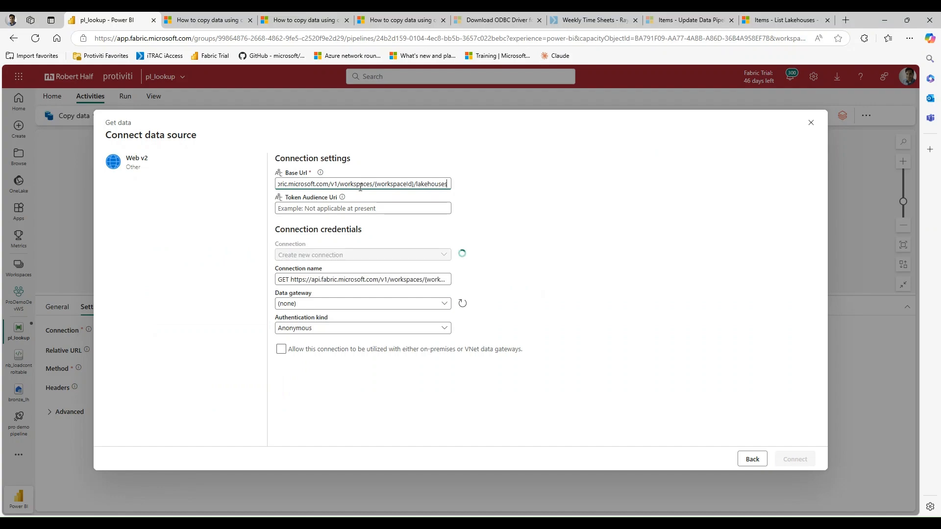
drag(338, 184, 514, 184)
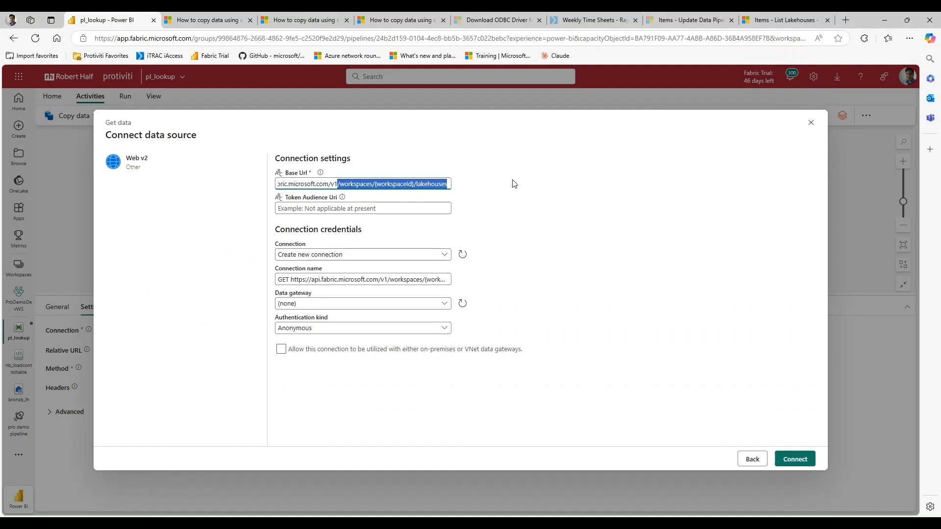
key(BackSpace)
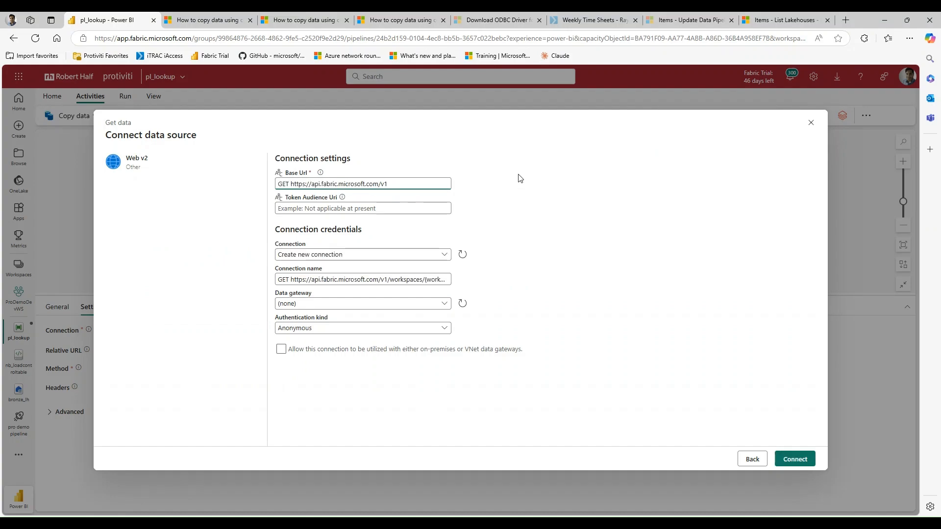
drag(289, 184, 366, 184)
key(Right)
key(BackSpace)
key(BackSpace)
key(BackSpace)
key(BackSpace)
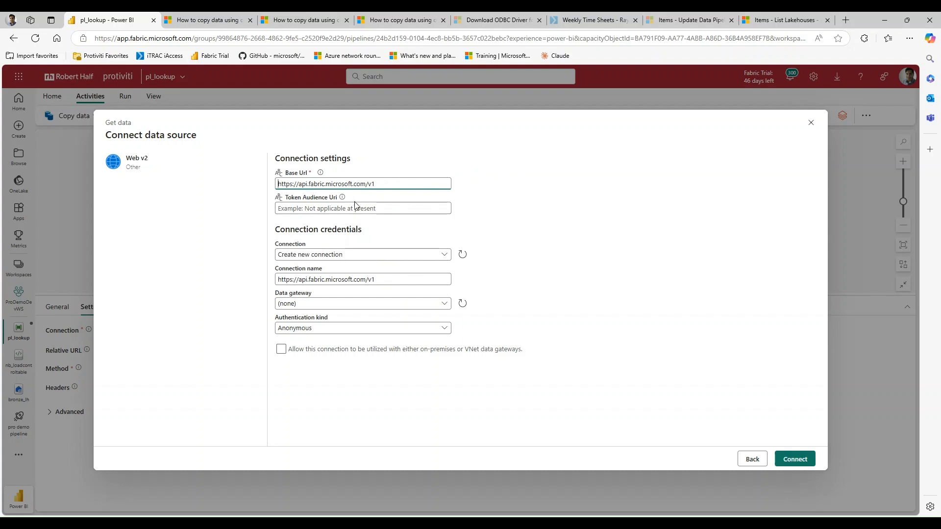
drag(368, 185, 282, 186)
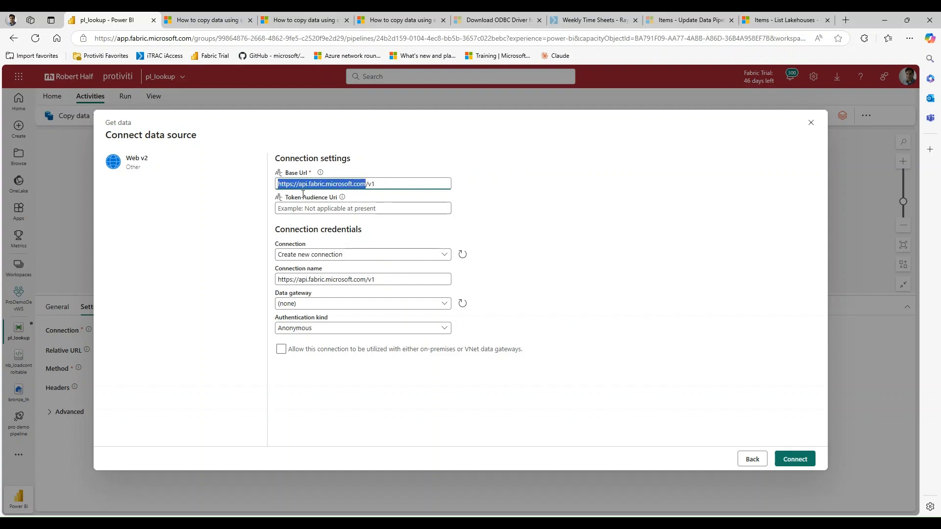
click(304, 210)
key(ctrl+v)
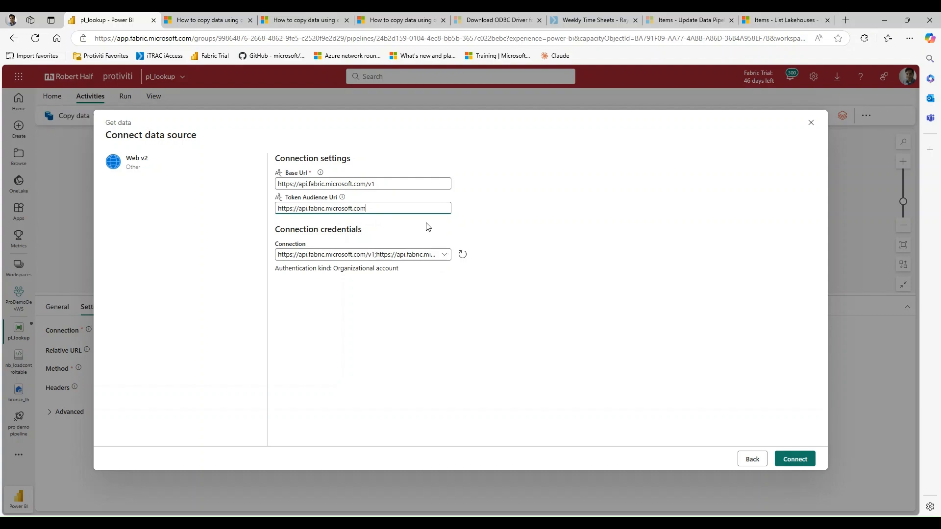
Choose to create a new connection instead of the existing one and name it getLakehouseConn
click(442, 258)
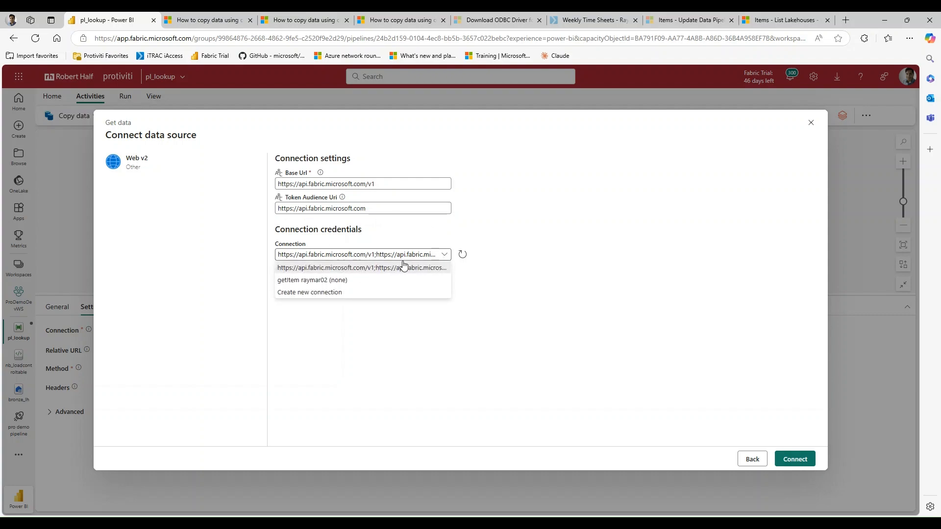
click(345, 293)
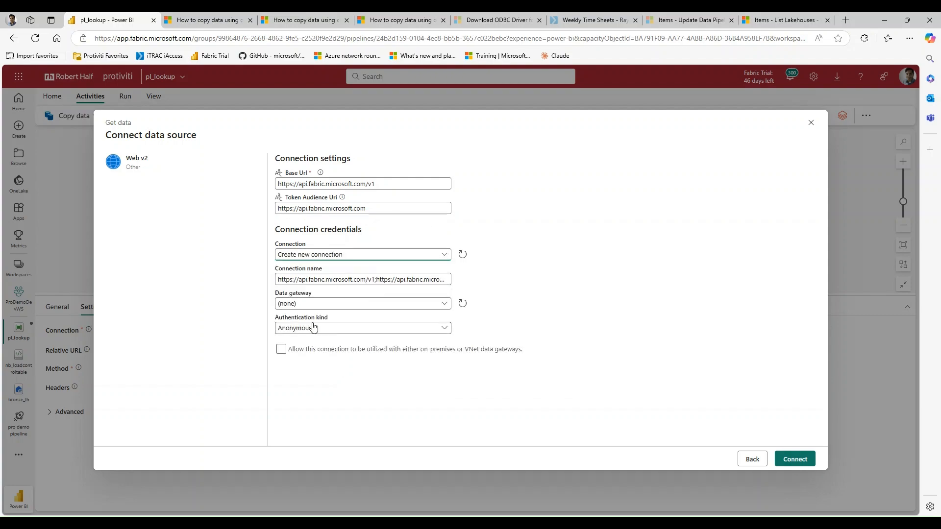
click(349, 279)
key(ctrl+a)
key(Home)
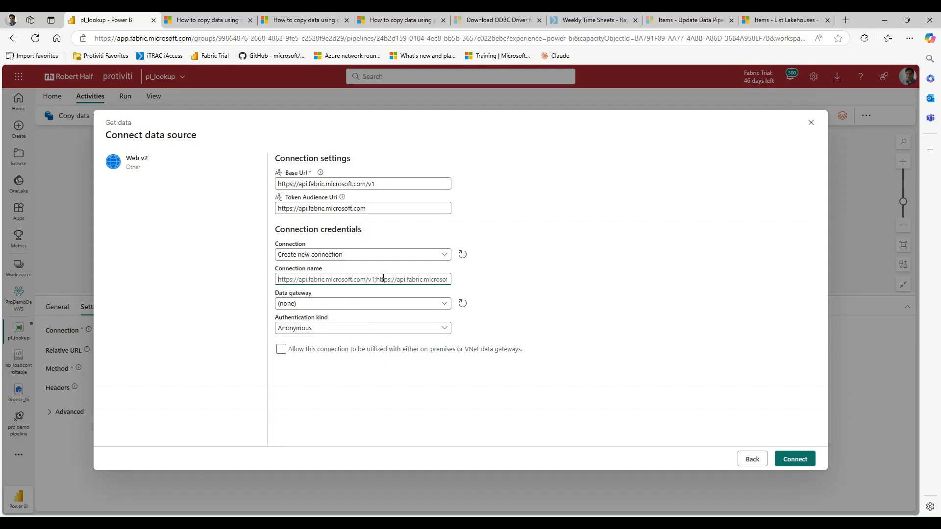
key(ctrl+a)
text(getLak)
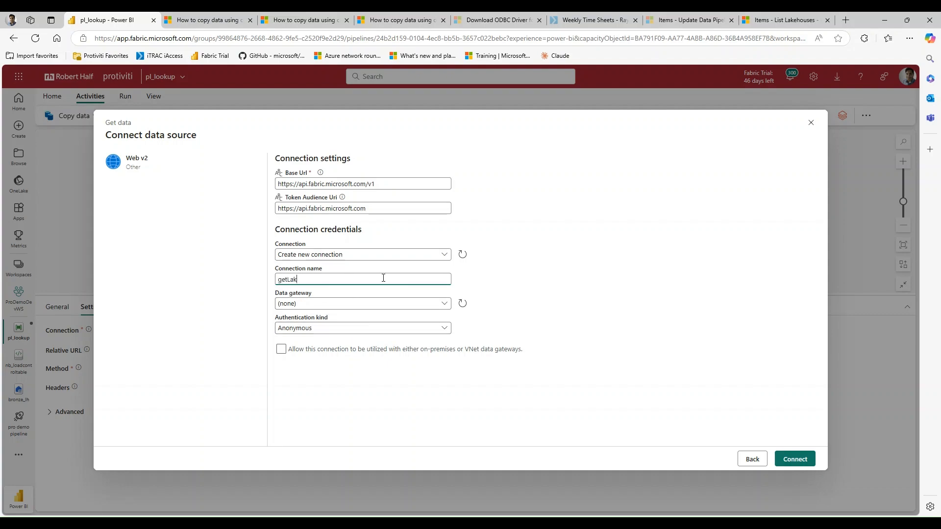
text(ehouseConn)
Authenticate getLakehouseConn with a signed-in organizational account, checking the supported identities in the List Lakehouses reference, and connect it
click(386, 329)
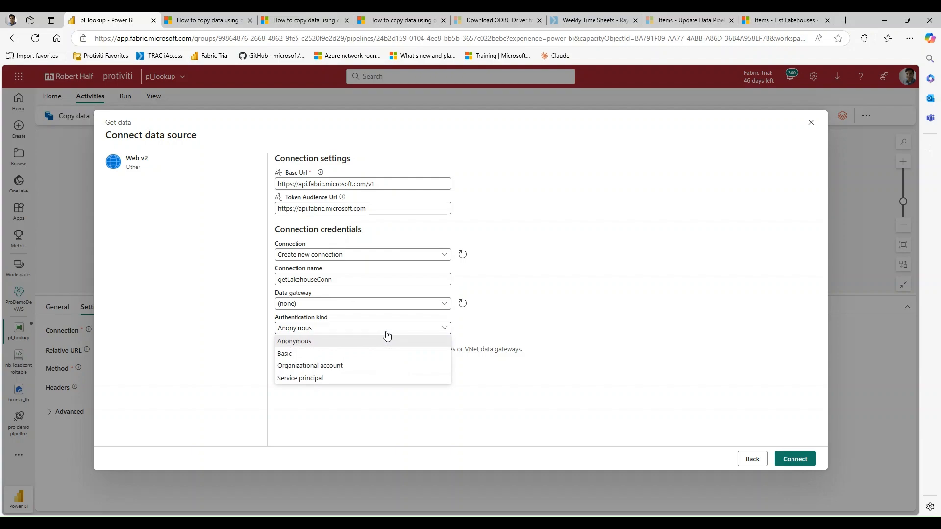
click(803, 20)
scroll(483, 344, up, 20)
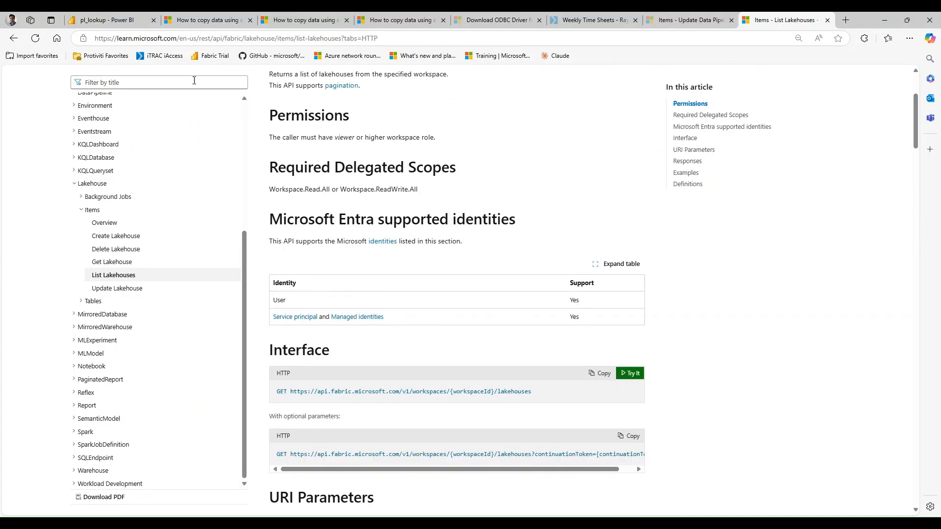
click(92, 19)
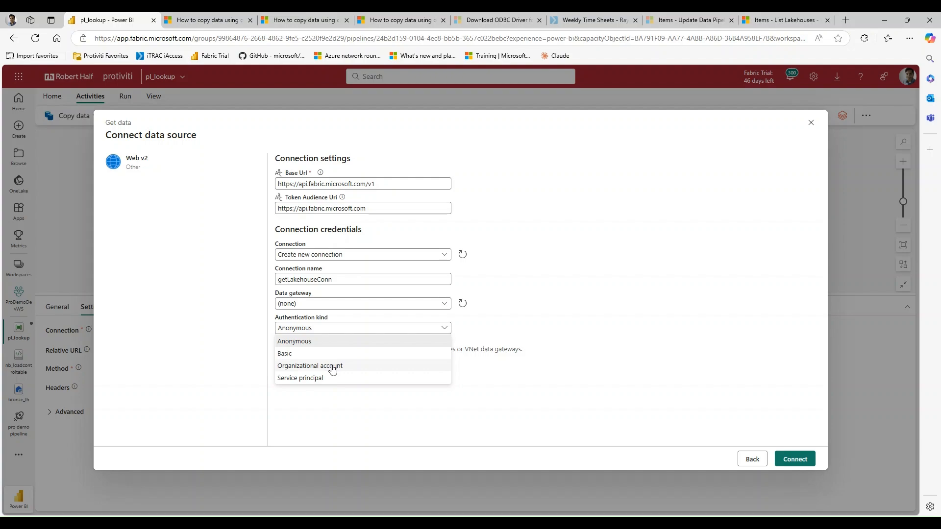
click(333, 369)
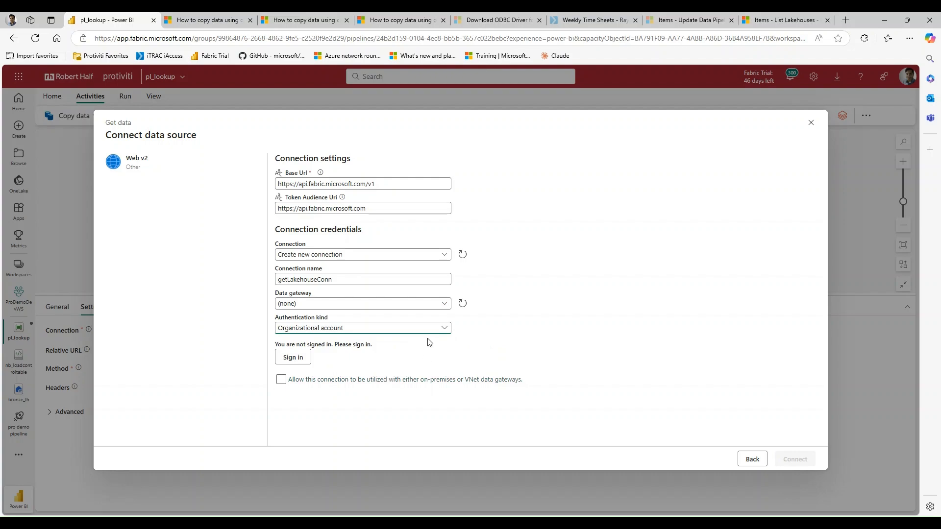
click(293, 357)
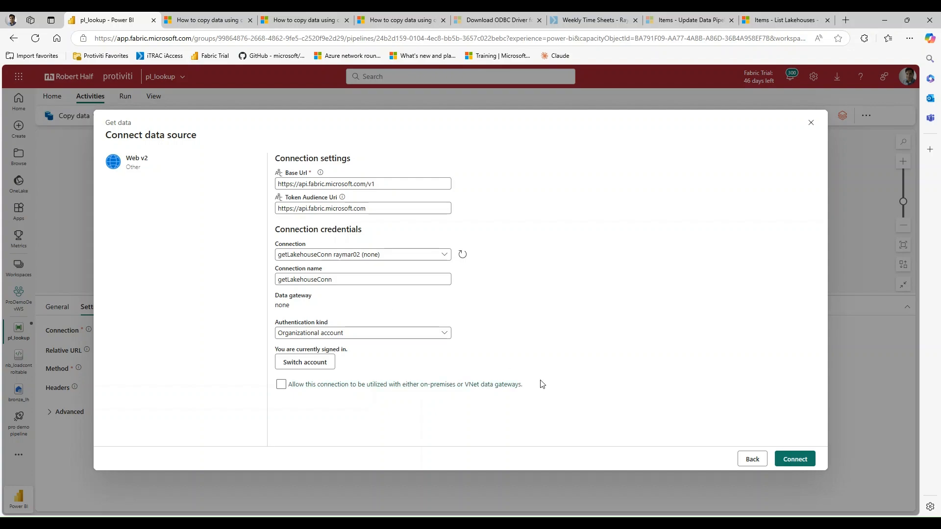
click(804, 459)
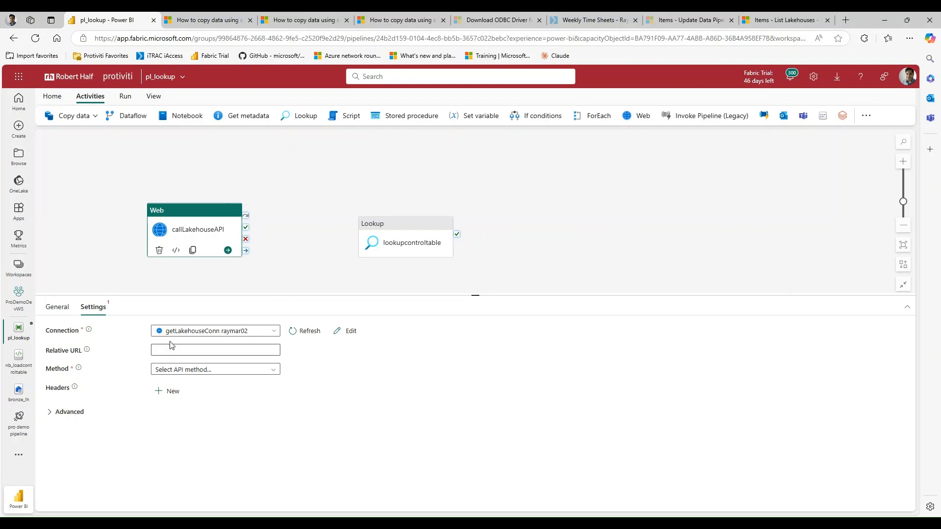
Open the dynamic content expression builder for callLakehouseAPI's Relative URL
click(194, 353)
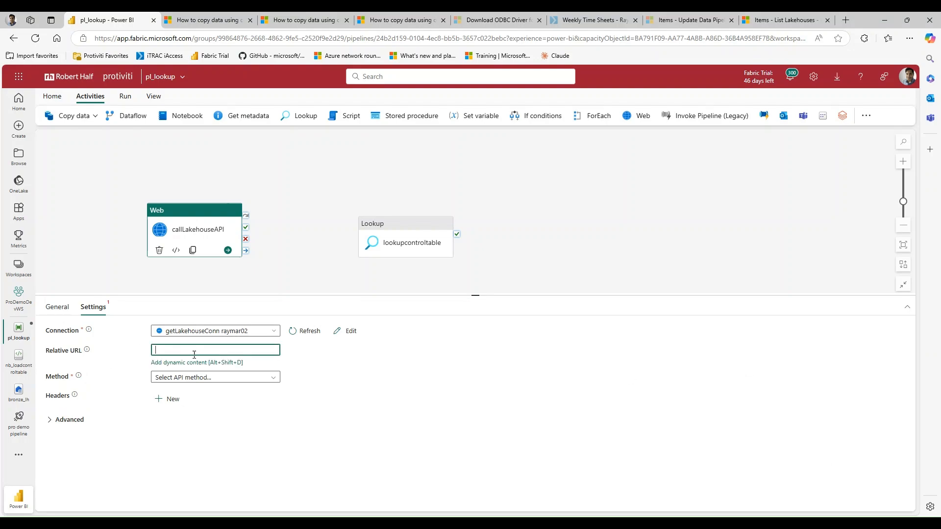
click(191, 363)
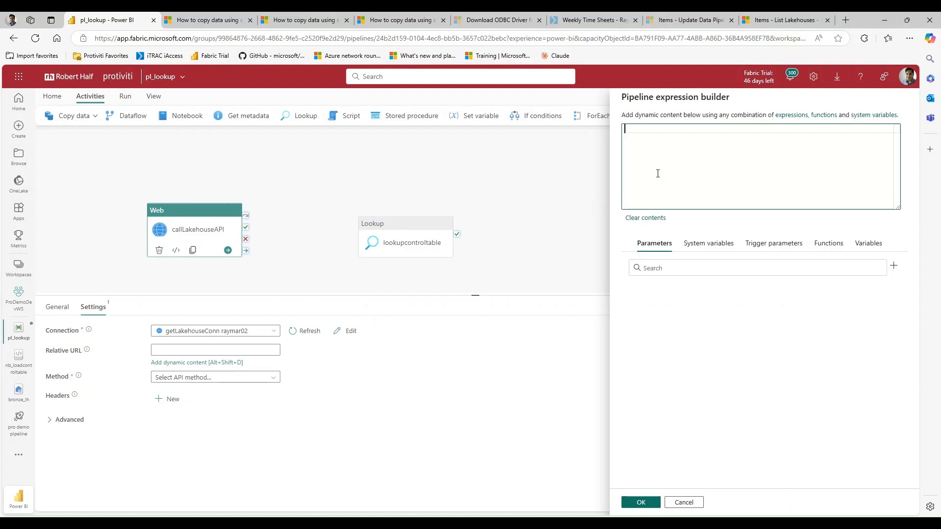
click(657, 174)
text(https://api.fabric.microsoft.com)
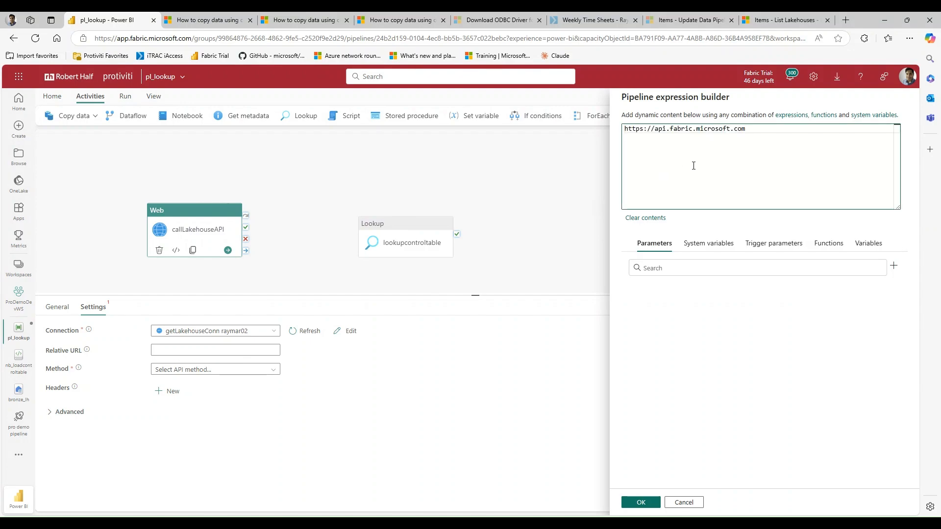
key(ctrl+a)
Copy the GET lakehouses request from the List Lakehouses reference and paste it as the entire Relative URL expression
click(784, 20)
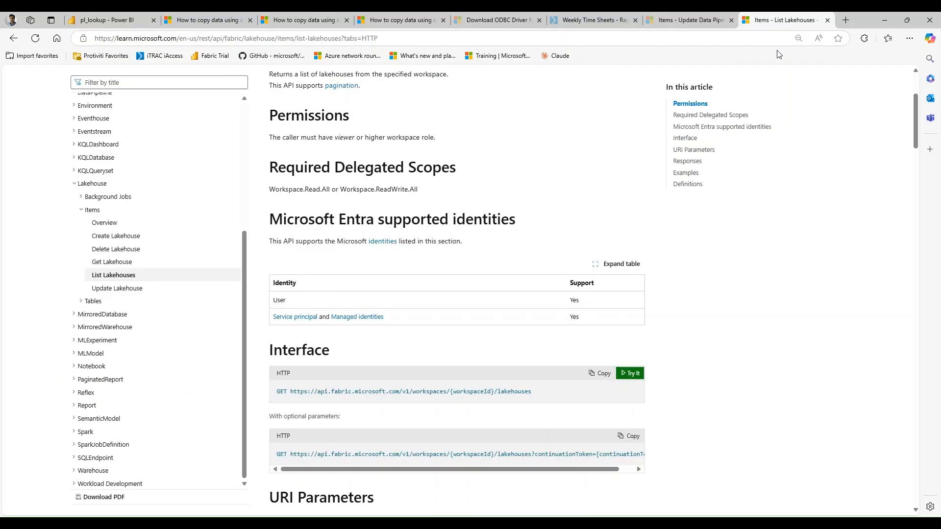
click(602, 379)
click(103, 20)
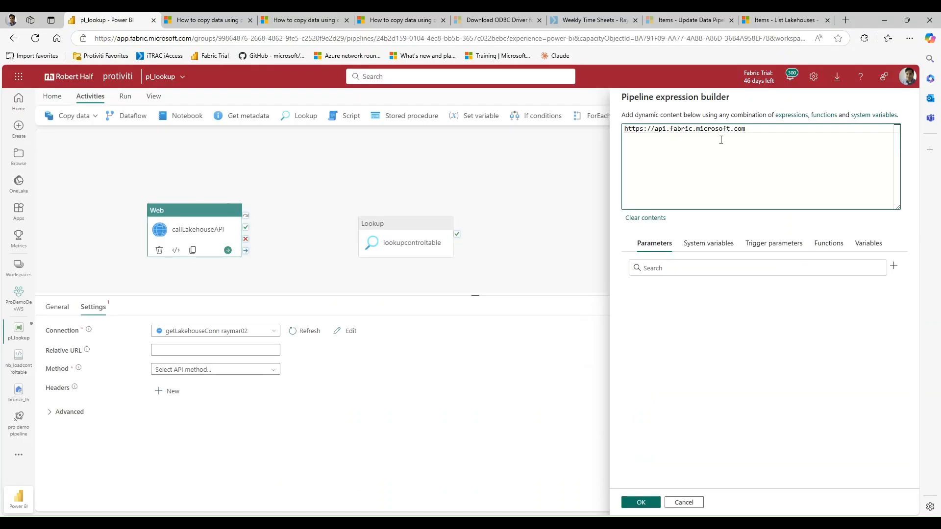
key(ctrl+a)
key(ctrl+v)
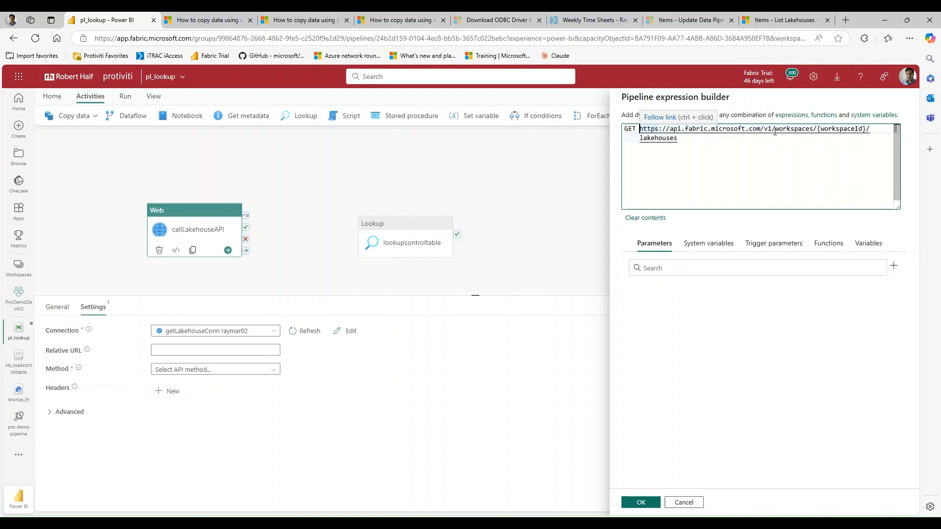
Trim the pasted request to workspaces/{workspaceId}/lakehouses and insert blank space above it in the expression
drag(774, 129, 586, 129)
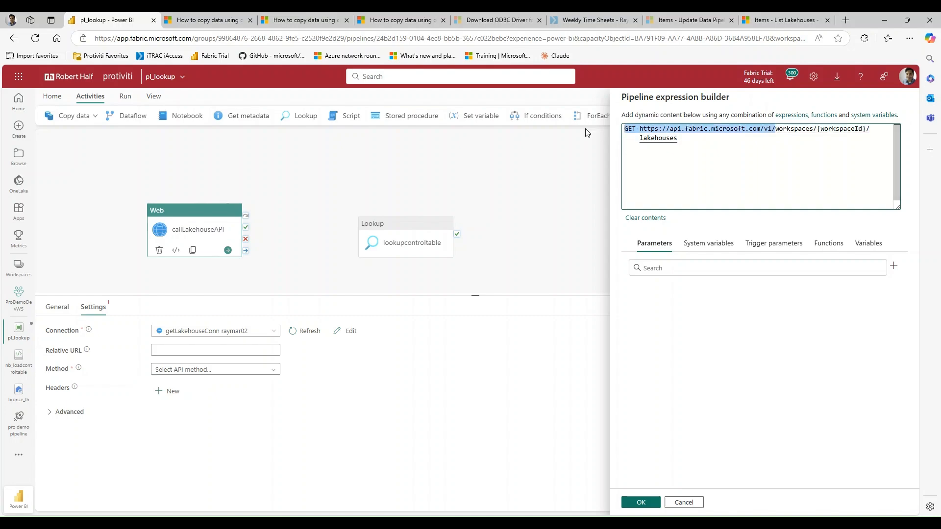
key(BackSpace)
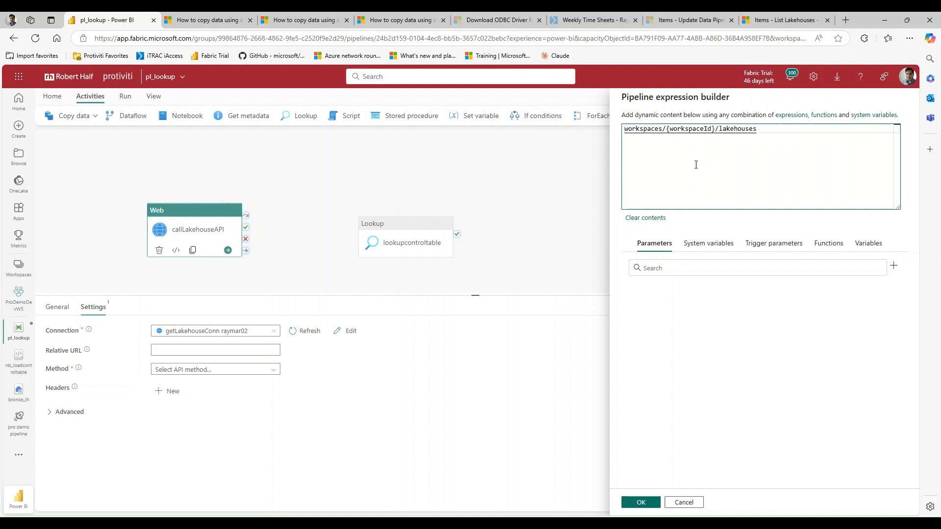
key(Return)
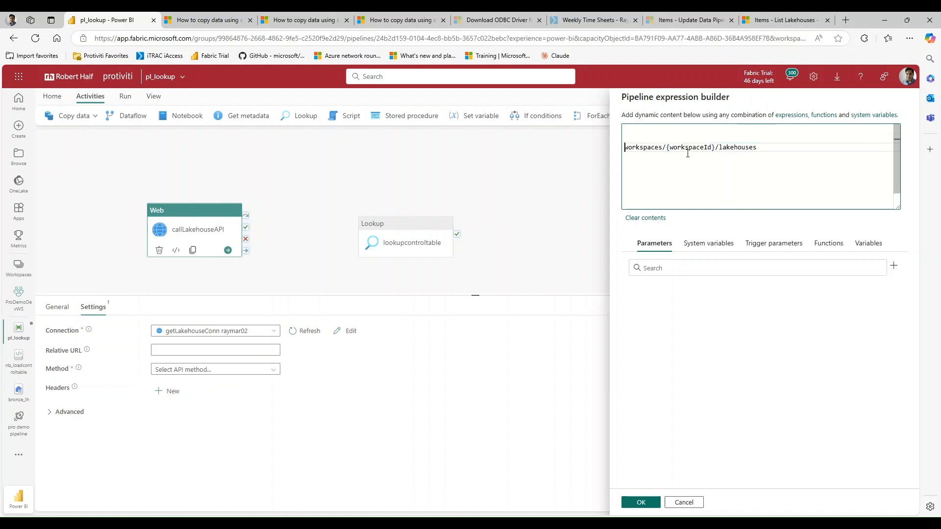
key(Up)
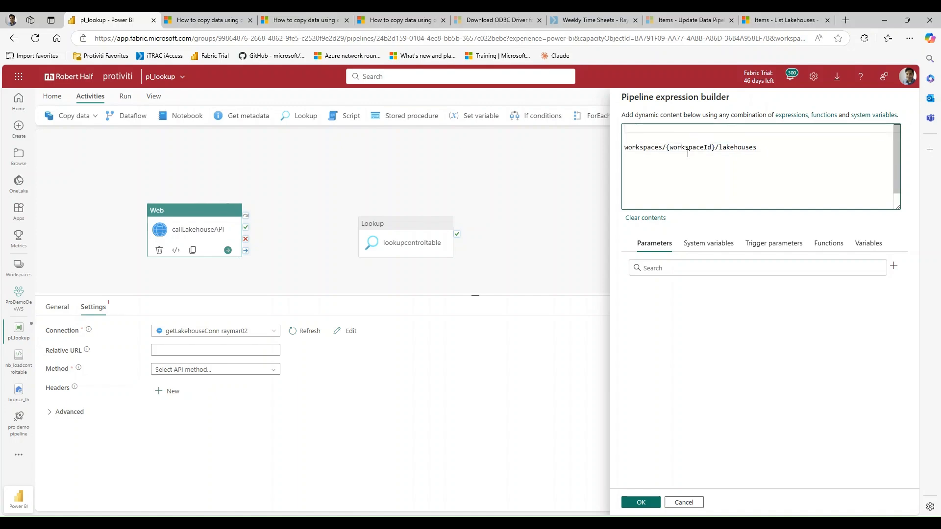
Start a concat function in the Relative URL expression and join it directly to workspaces/{workspaceId}/lakehouses on the same line
text(@con)
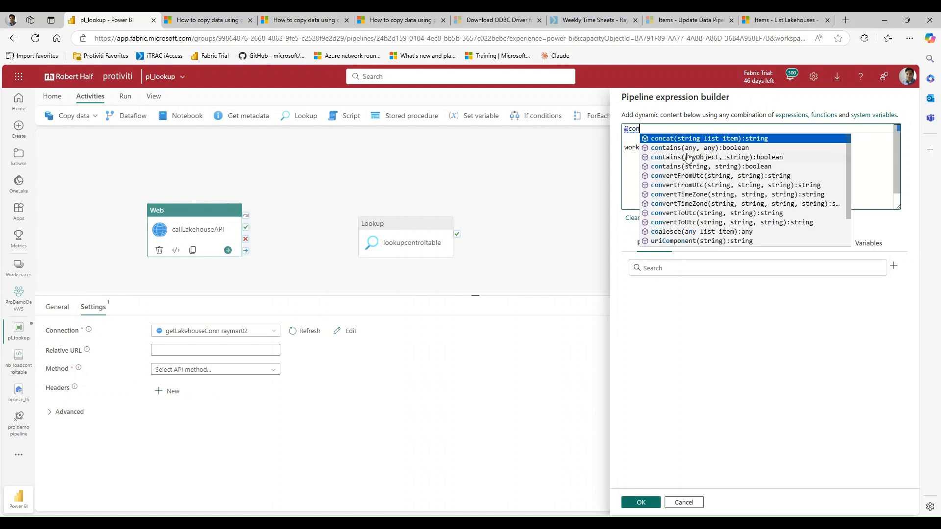
text(cat)
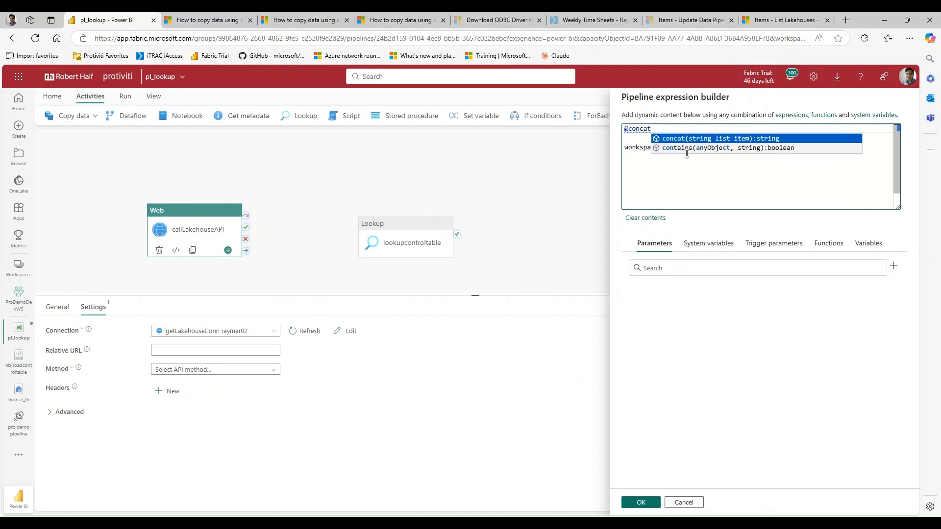
text(())
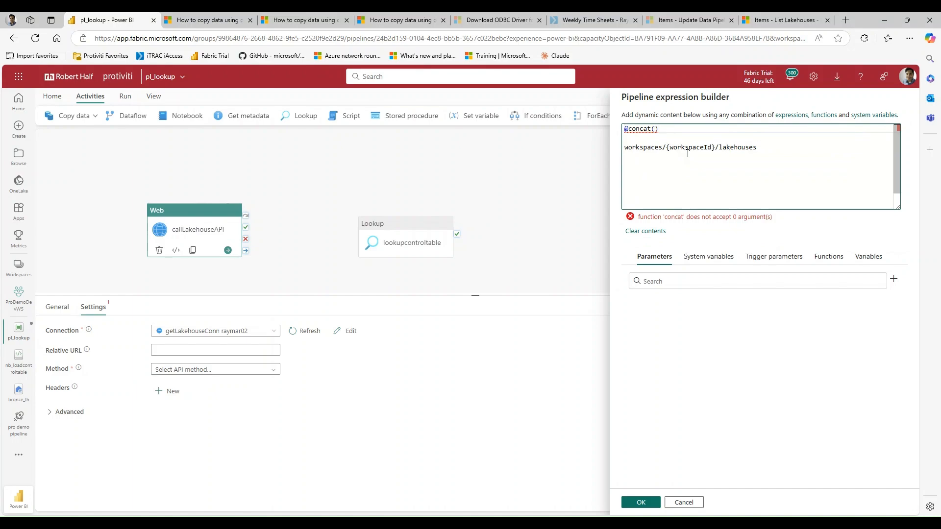
key(BackSpace)
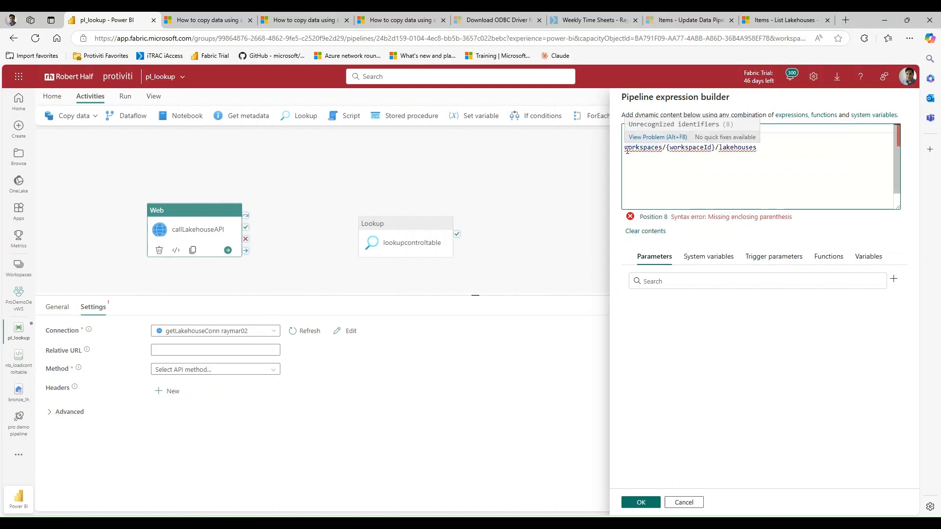
key(Delete)
key(Delete)
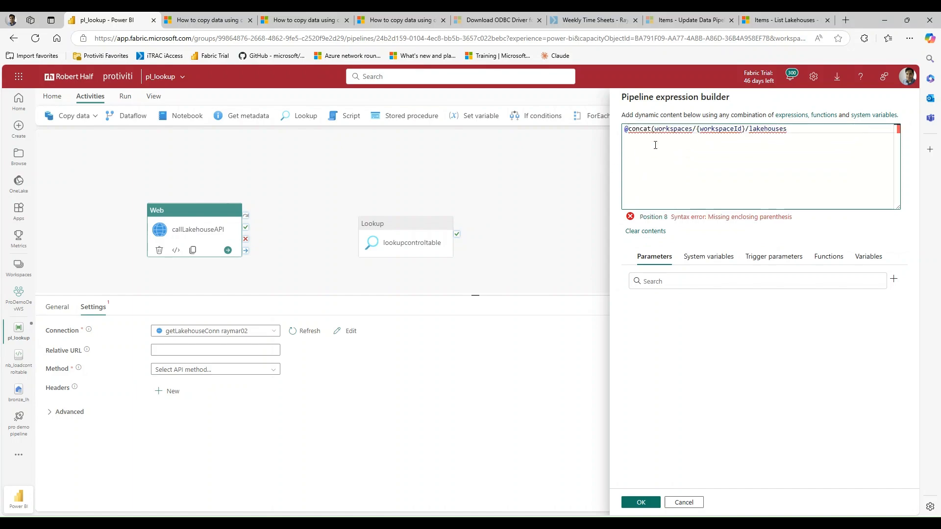
Enclose workspaces/ in single quotes as the first concat argument, followed by a comma
text(')
key(Right)
key(Right)
key(Right)
key(Right)
key(Right)
key(Right)
key(Right)
key(Right)
key(Right)
key(Right)
key(Right)
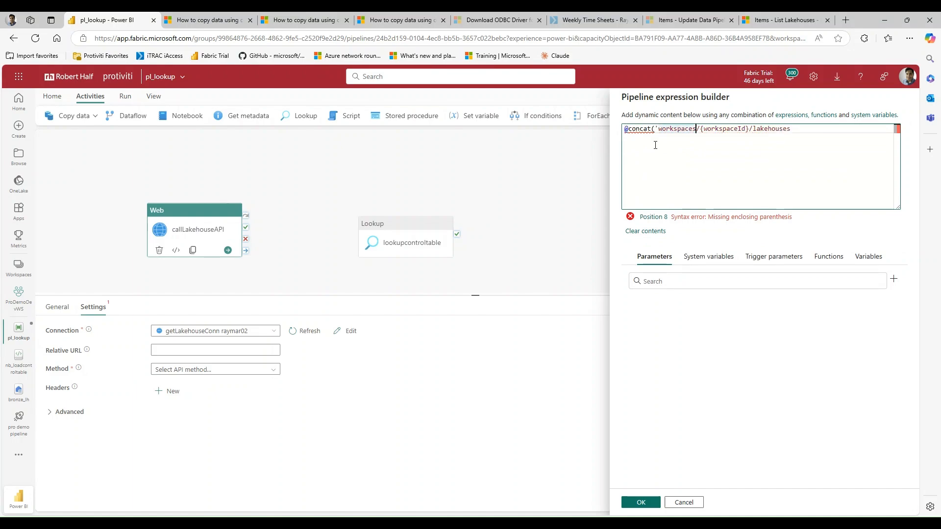
text(',)
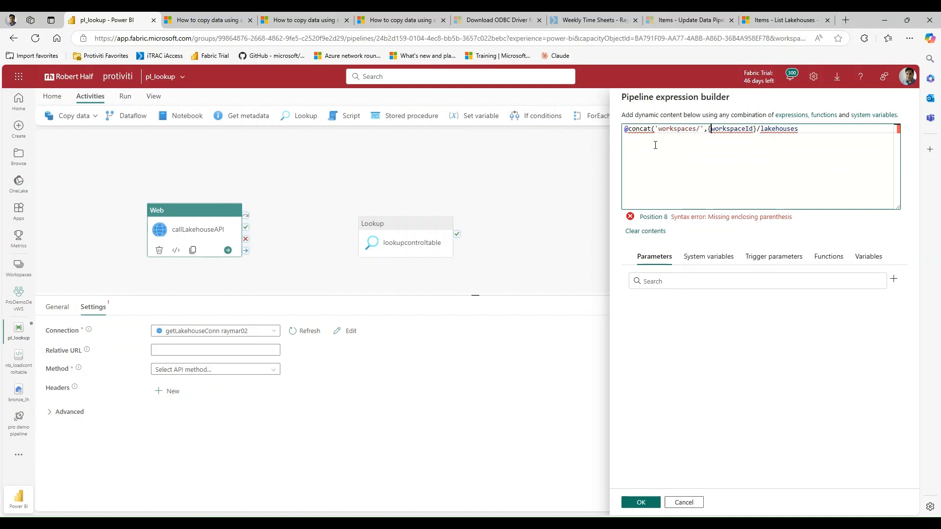
Replace the {workspaceId} placeholder with the Workspace ID system variable, pipeline().DataFactory
key(Right)
key(Right)
key(BackSpace)
key(BackSpace)
key(BackSpace)
key(BackSpace)
key(BackSpace)
key(BackSpace)
key(BackSpace)
key(BackSpace)
key(BackSpace)
key(BackSpace)
key(BackSpace)
key(BackSpace)
key(BackSpace)
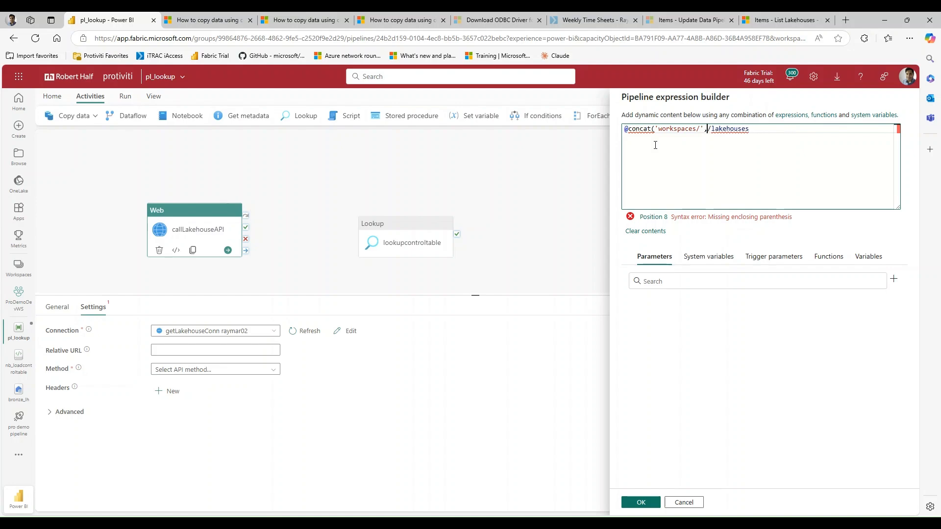
click(709, 256)
scroll(662, 451, down, 5)
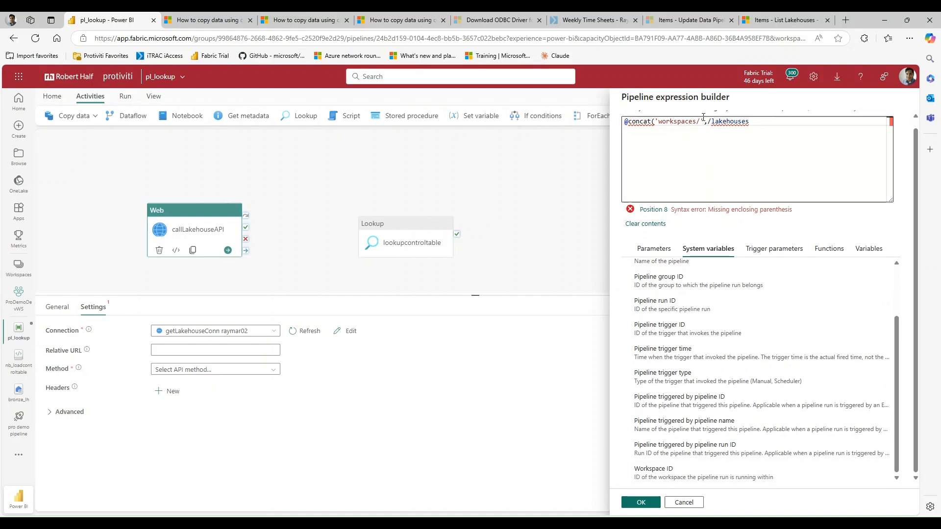
click(701, 121)
click(659, 471)
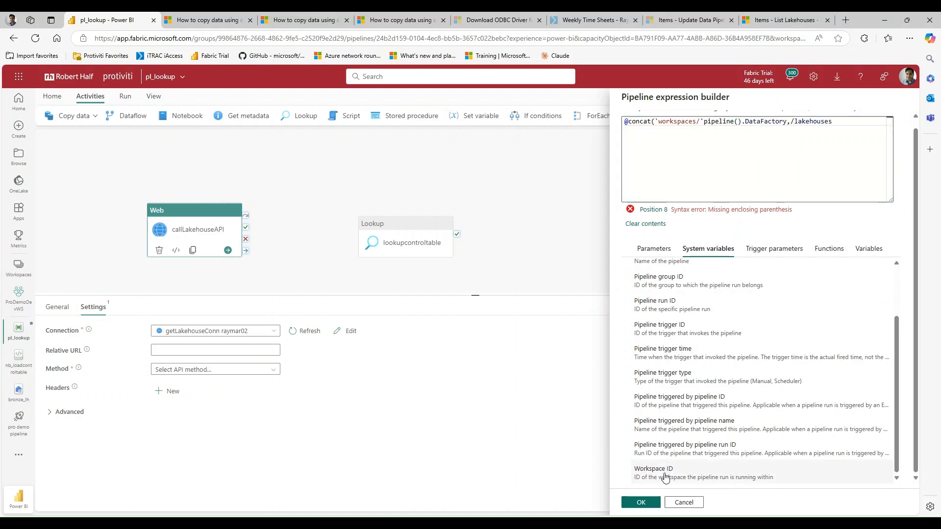
Quote '/lakehouses' as the last concat argument, close the parenthesis, and add the comma before pipeline().DataFactory
click(792, 123)
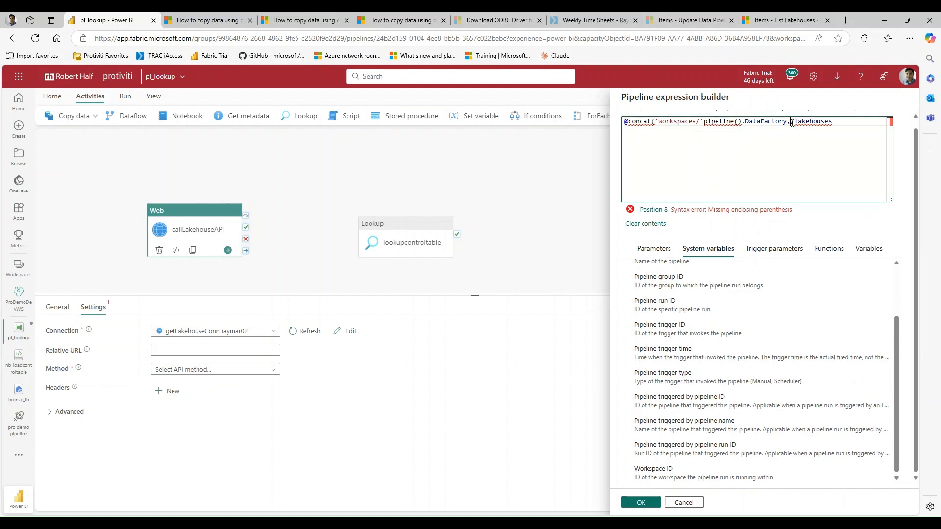
text(')
click(840, 121)
text('/)
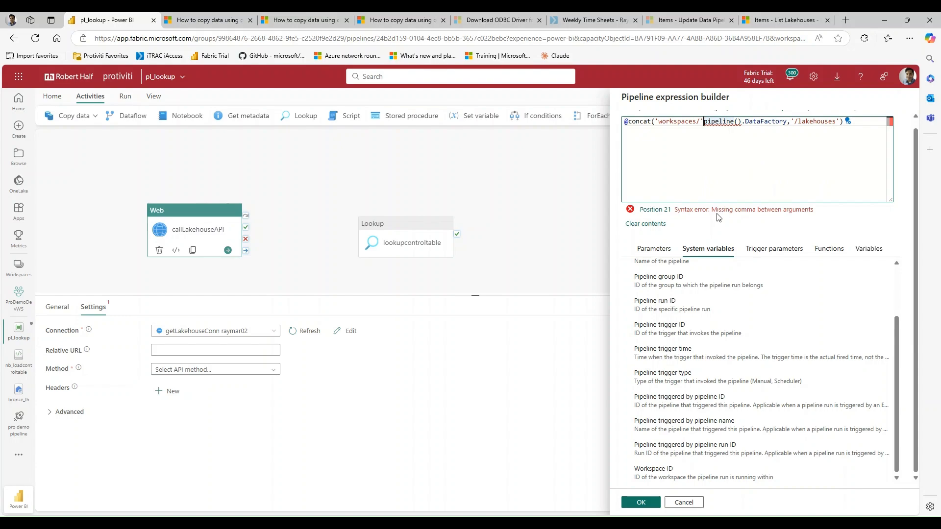
text(,)
click(681, 184)
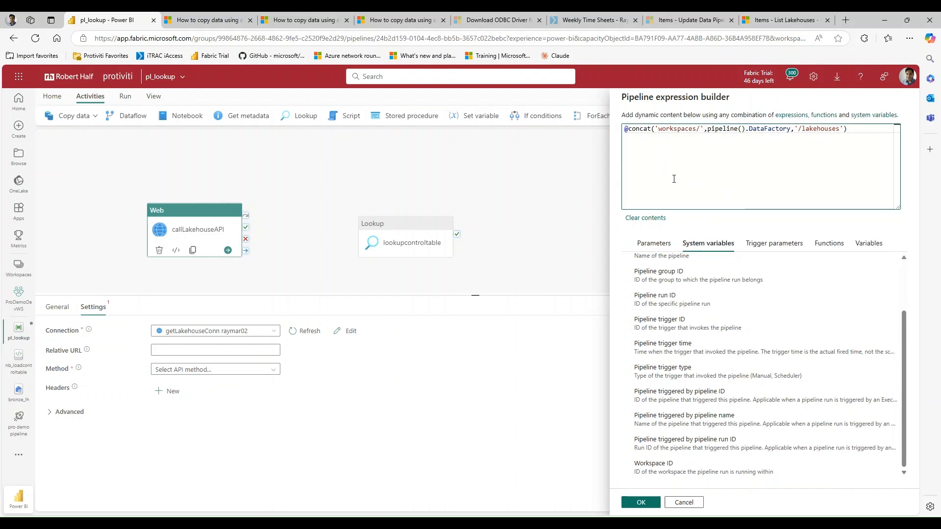
Add a leading slash so the first argument is '/workspaces/', apply the Relative URL expression, and set callLakehouseAPI's method to GET
click(660, 133)
text(/)
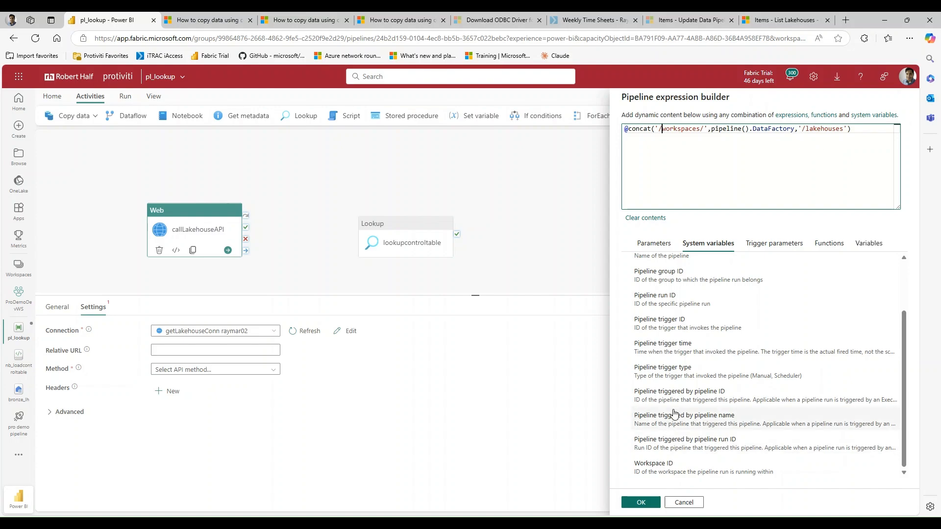
click(640, 502)
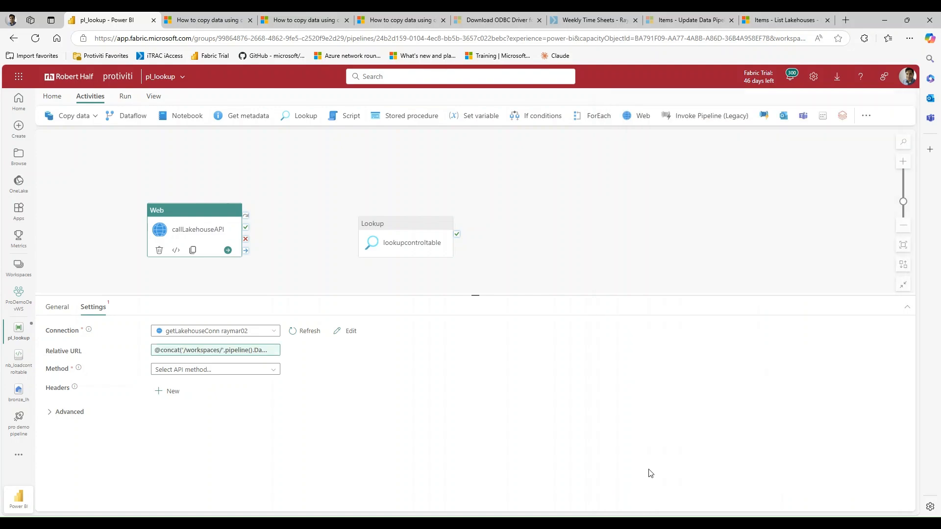
click(237, 375)
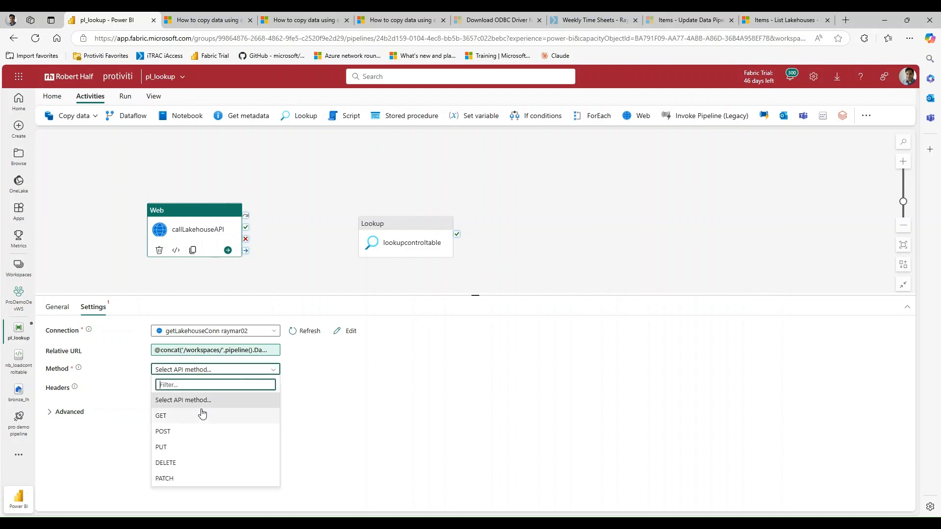
click(201, 415)
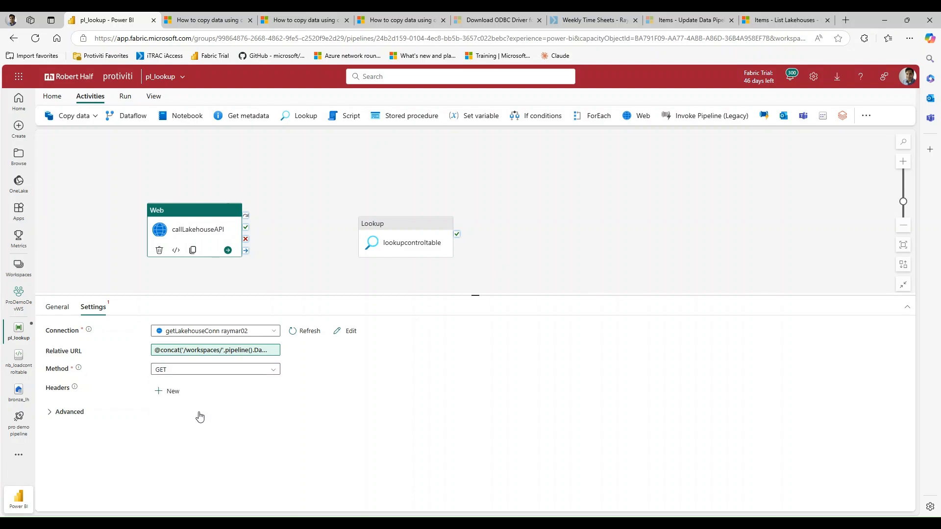
Deactivate the lookupcontroltable activity and move callLakehouseAPI slightly higher on the canvas
right_click(407, 248)
click(428, 274)
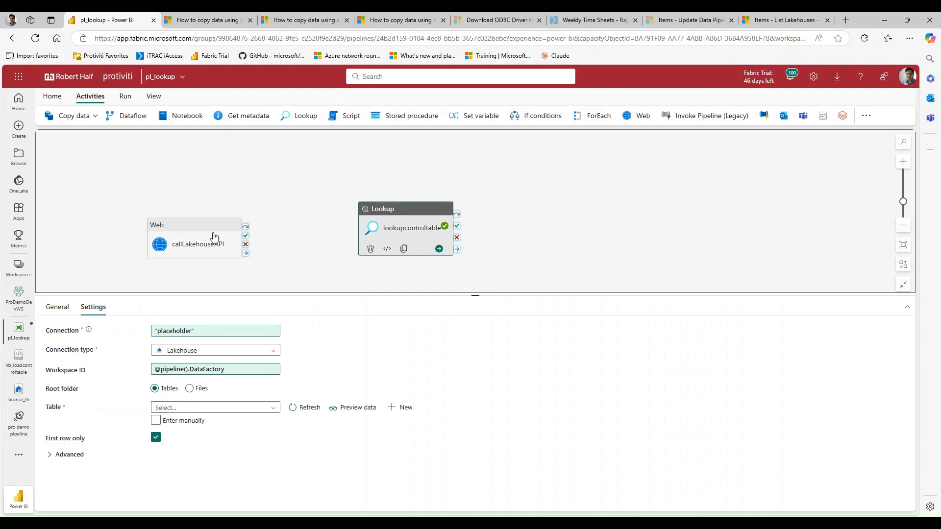
drag(187, 225, 193, 185)
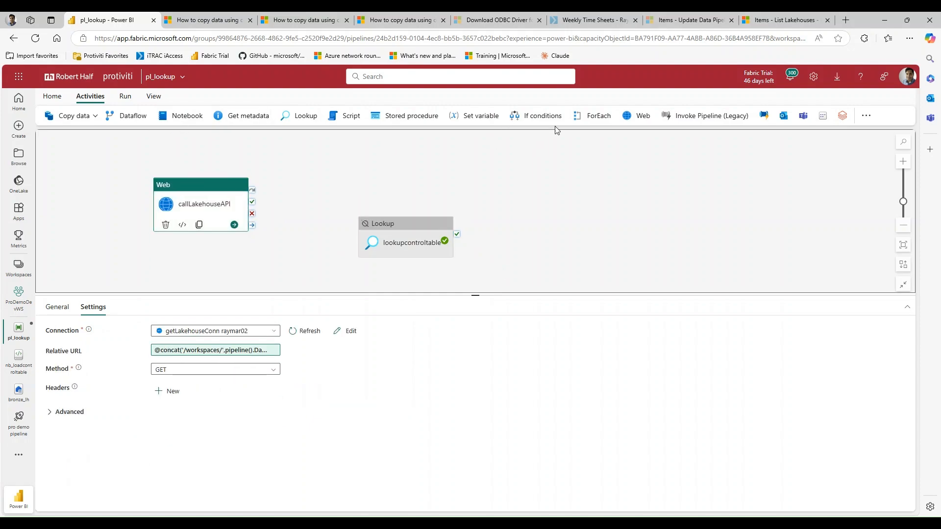
Save and run pl_lookup, nudging callLakehouseAPI slightly on the canvas while the run starts
click(125, 96)
click(98, 117)
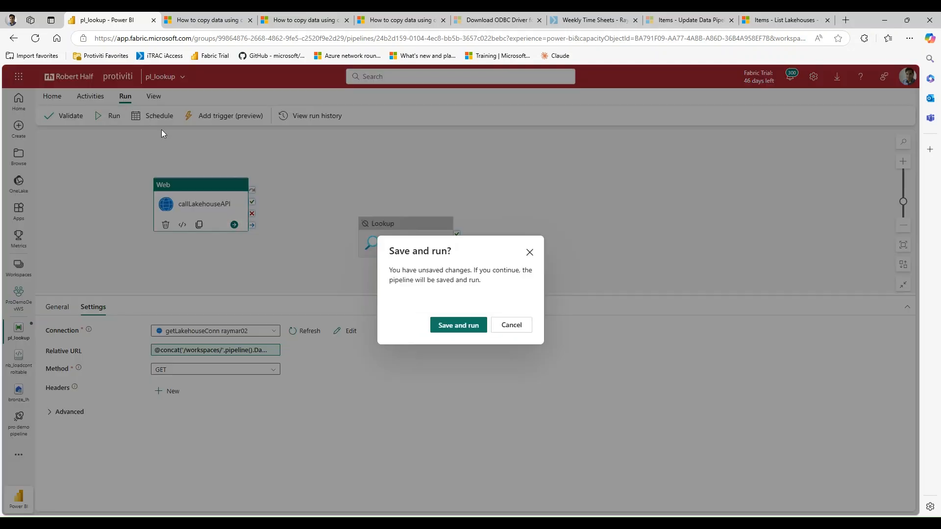
click(463, 327)
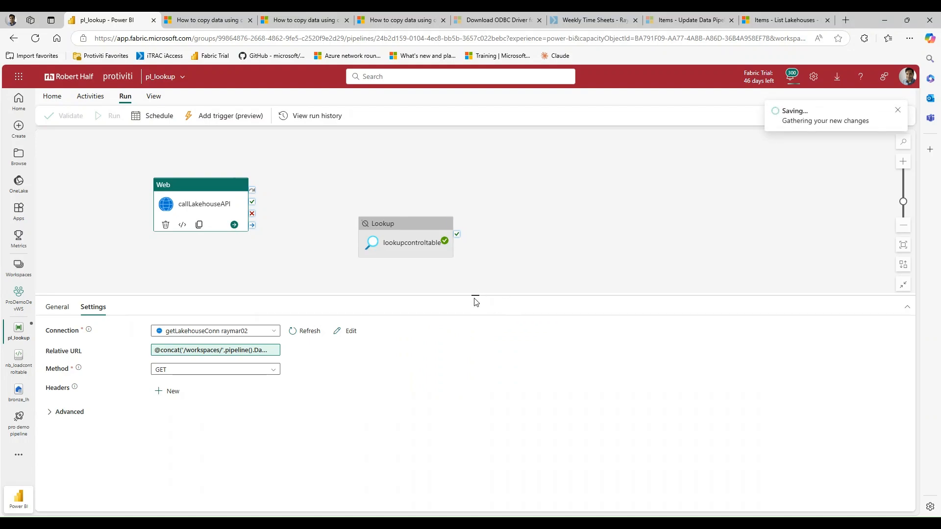
drag(474, 296, 476, 275)
click(497, 243)
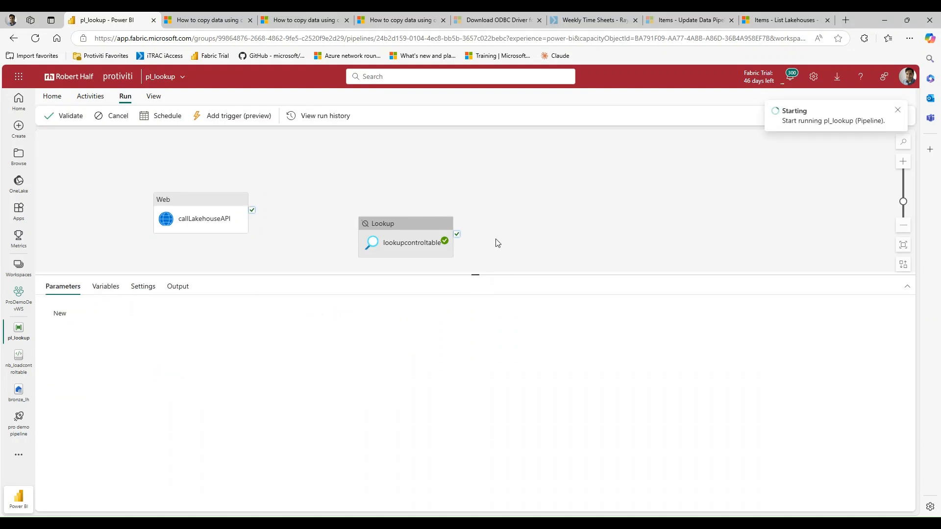
drag(178, 221, 188, 224)
click(663, 238)
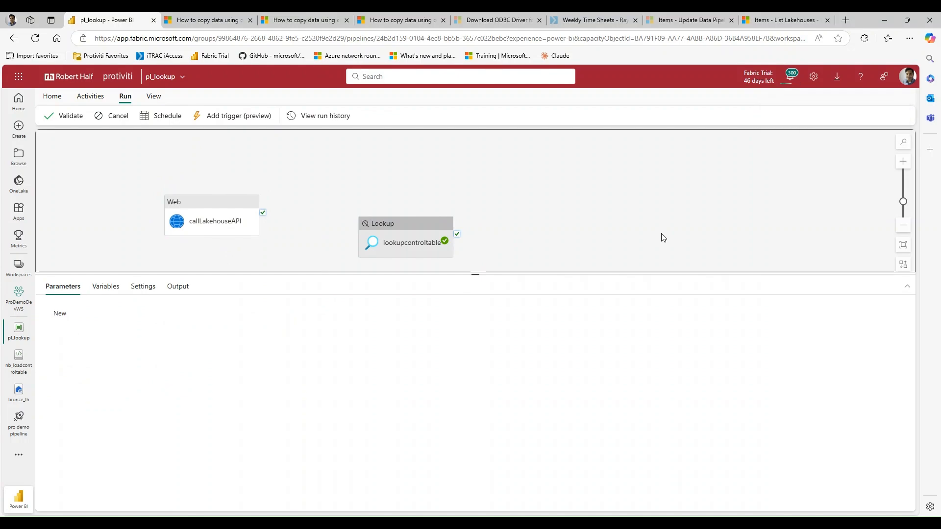
Show the pipeline run output and refresh the activity statuses until callLakehouseAPI finishes
click(174, 288)
drag(474, 293, 475, 294)
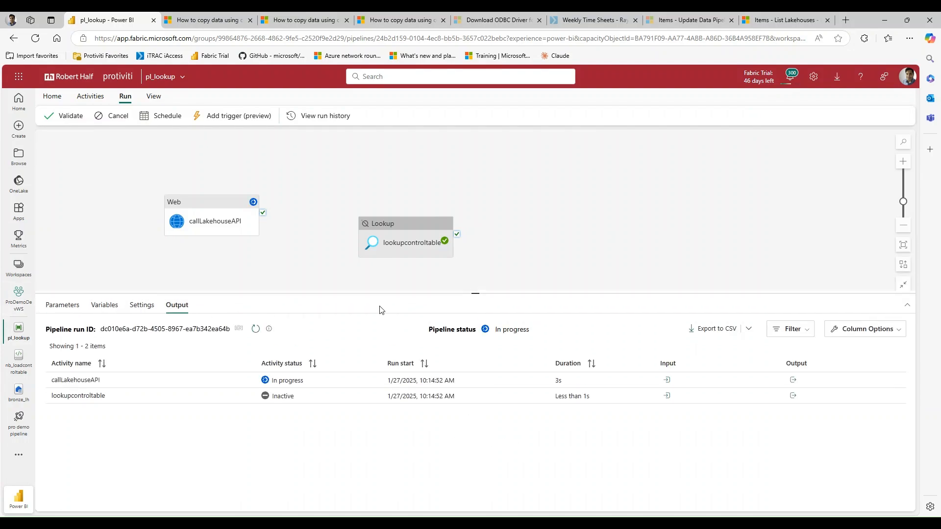
click(256, 329)
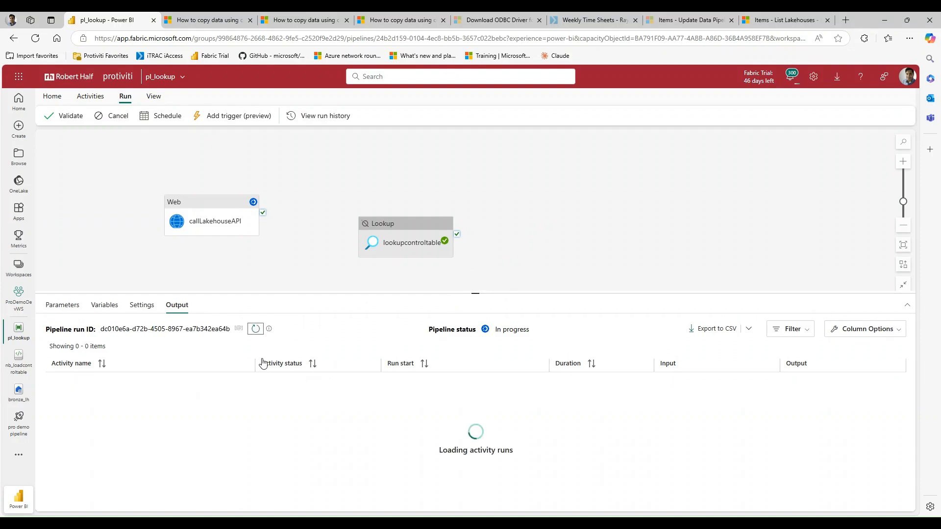
click(255, 333)
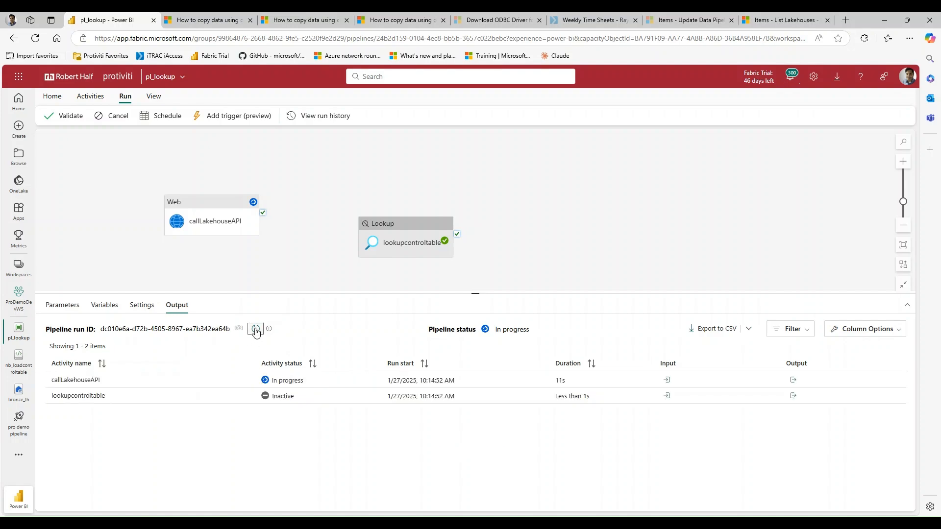
click(255, 330)
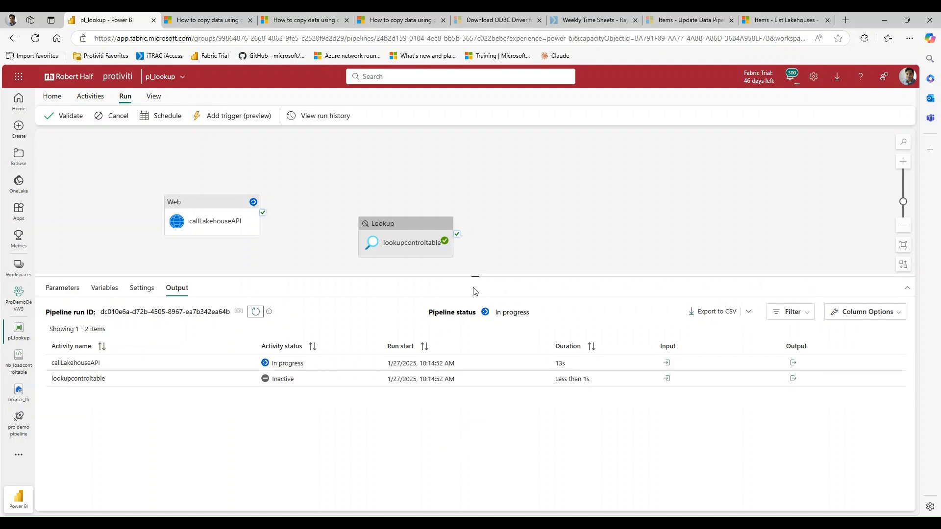
click(255, 311)
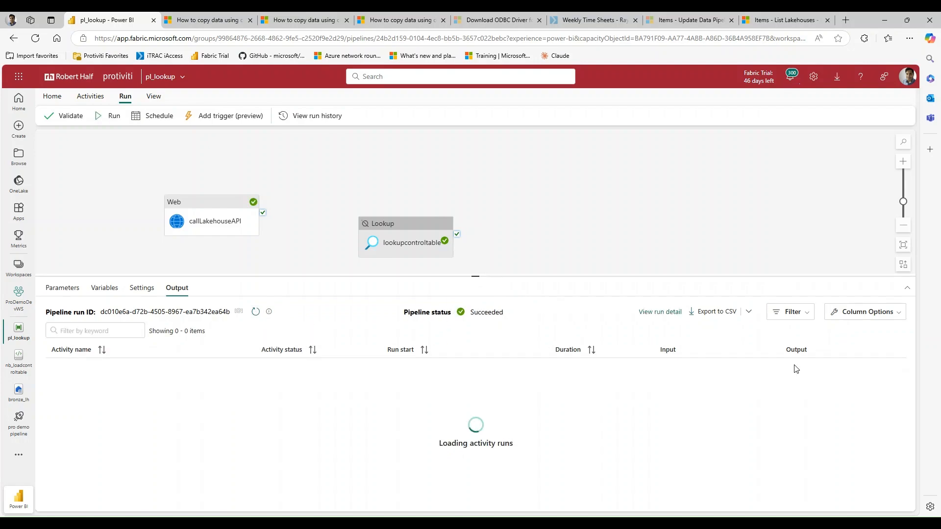
Open callLakehouseAPI's output in expanded view and examine the lakehouse id returned for bronze_lh
click(793, 367)
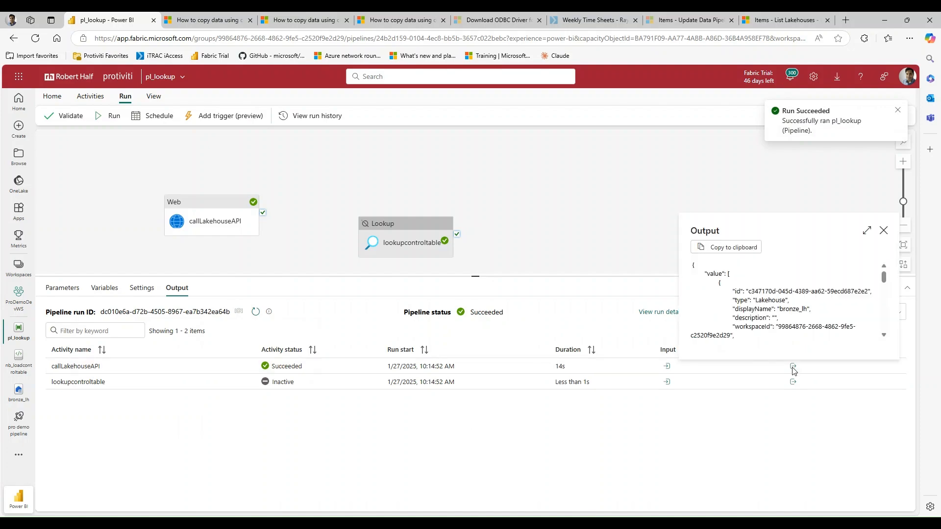
scroll(802, 313, down, 2)
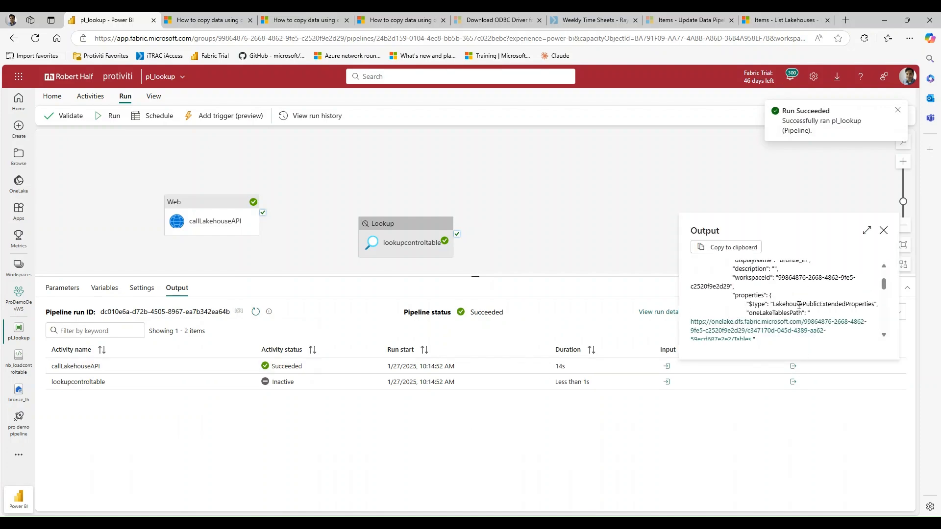
click(867, 231)
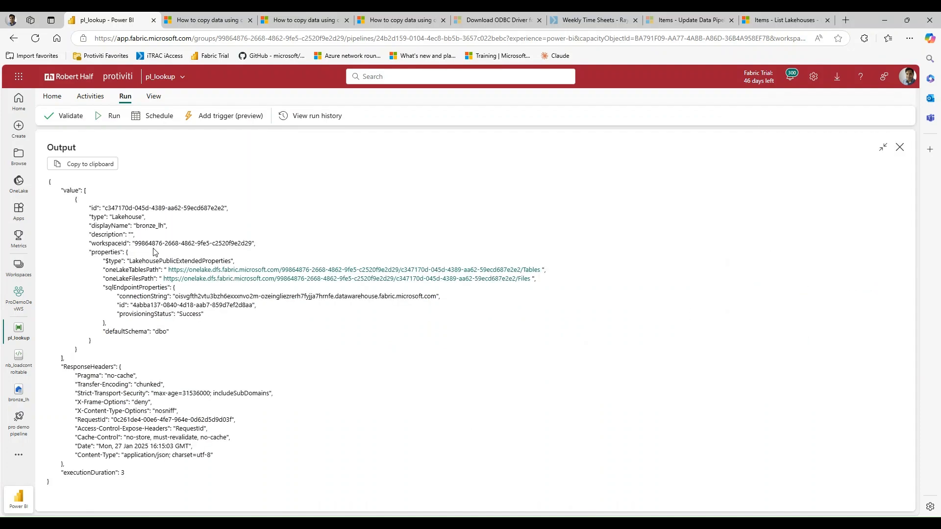
drag(106, 208, 218, 207)
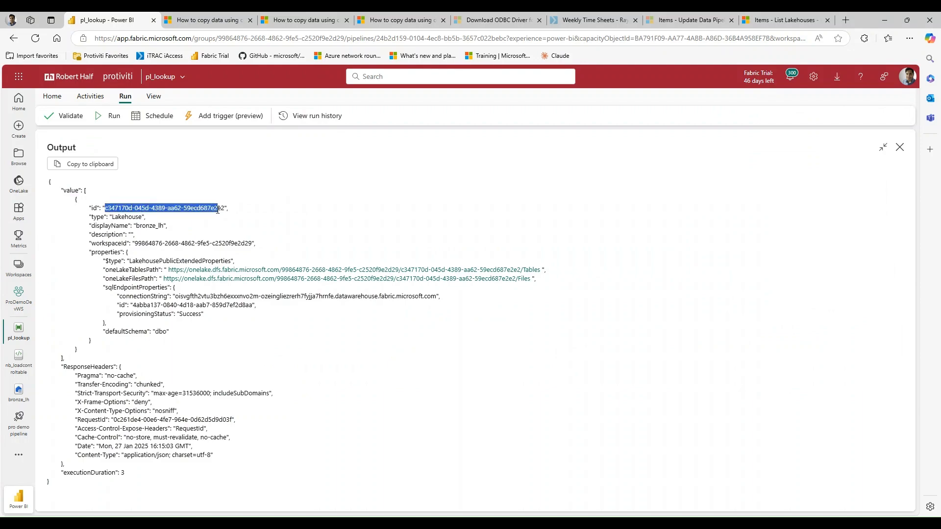
Check the returned lakehouse id against the one in bronze_lh's page address and return to pl_lookup's output
click(19, 391)
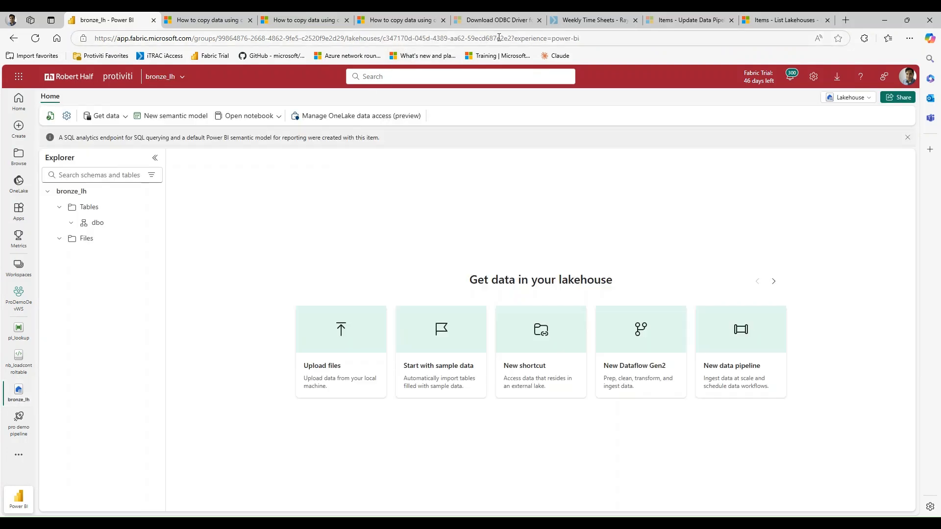
drag(511, 39, 497, 38)
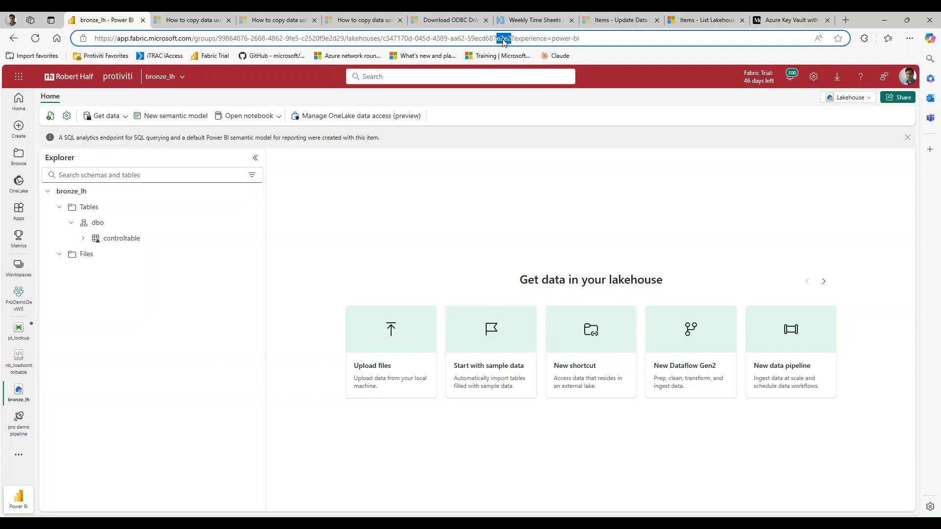
click(22, 337)
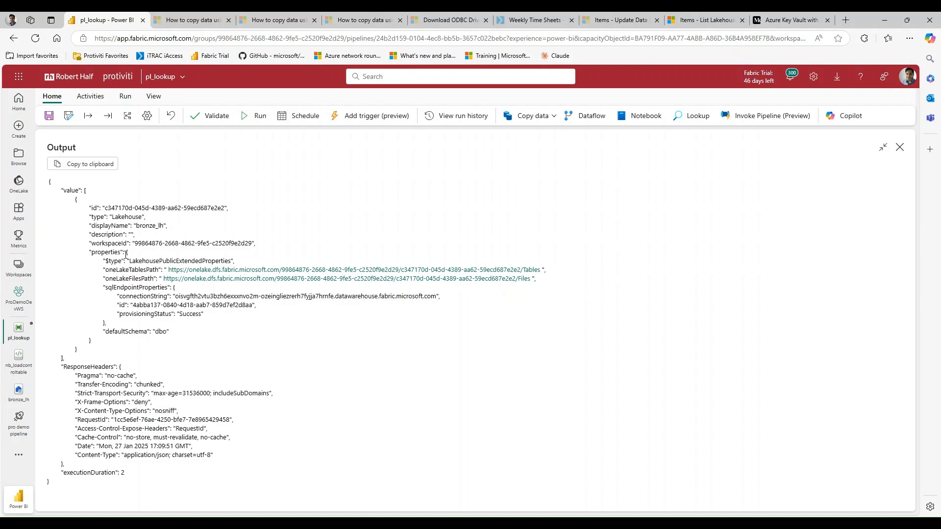
Close the activity output, nudge callLakehouseAPI aside, and add a String pipeline variable named lakehouse_id
click(899, 147)
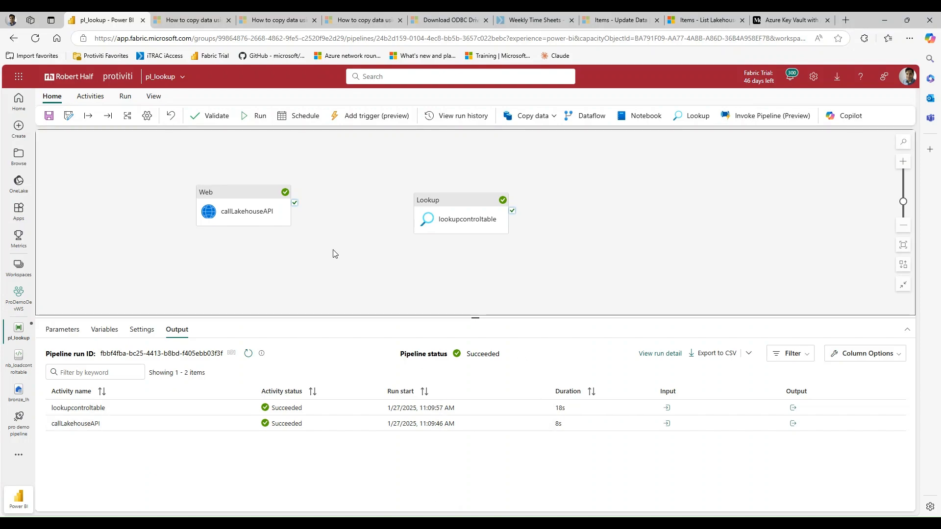
drag(245, 211, 226, 209)
click(296, 255)
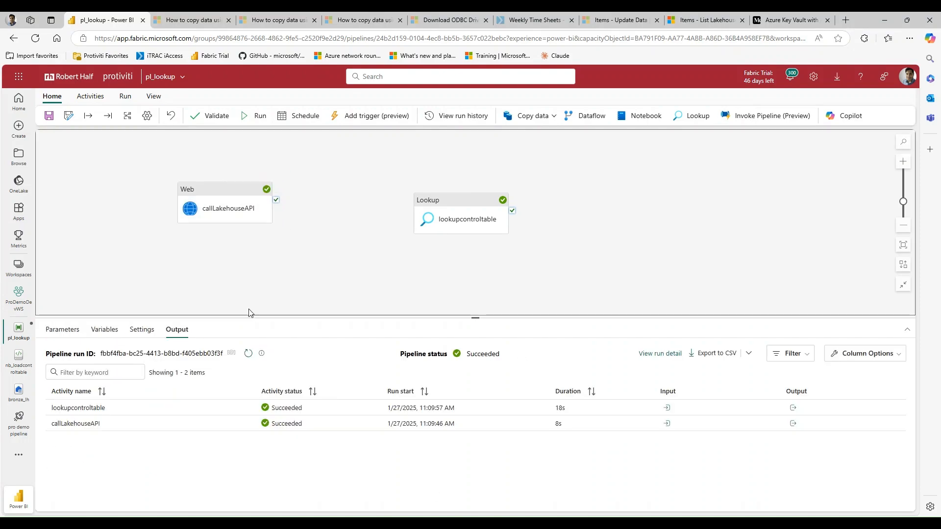
click(104, 329)
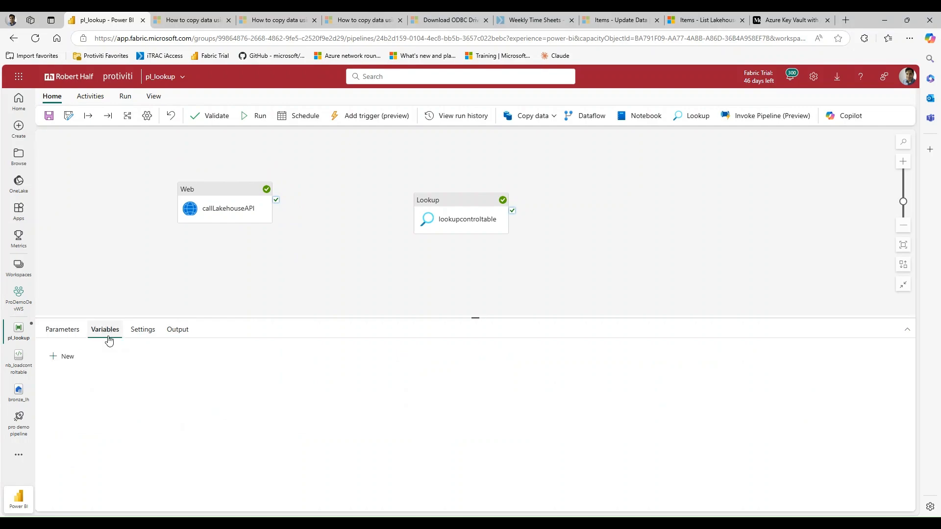
click(61, 356)
click(118, 391)
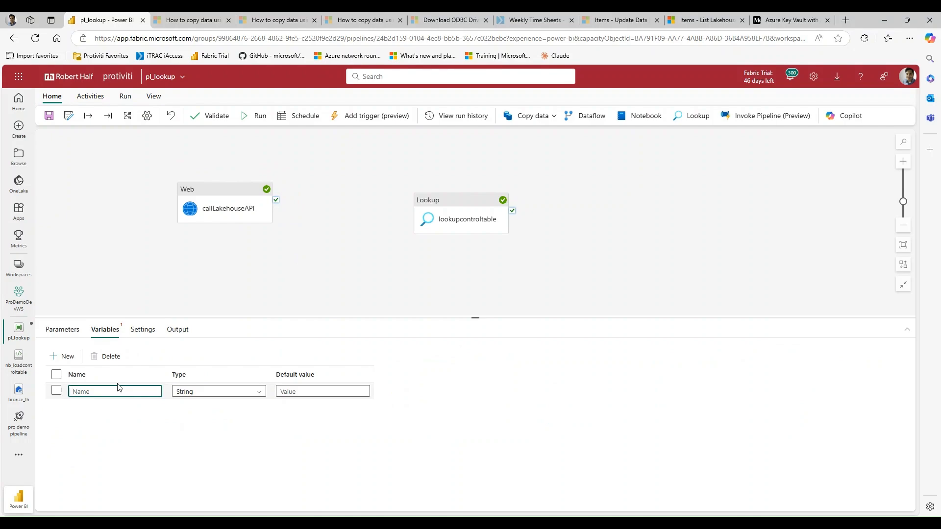
text(lakehouse_id)
click(197, 289)
Add a Set variable activity between callLakehouseAPI and lookupcontroltable, and connect callLakehouseAPI's success output to it
click(93, 97)
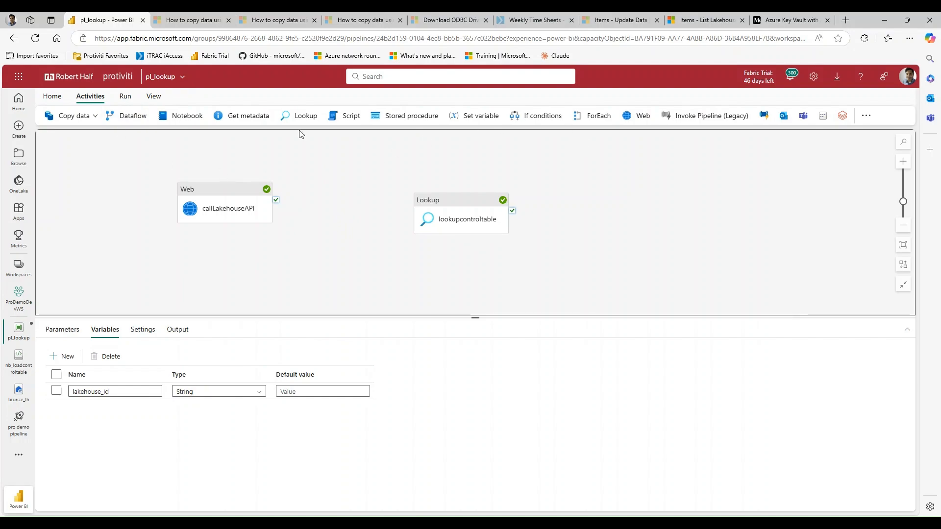
click(480, 116)
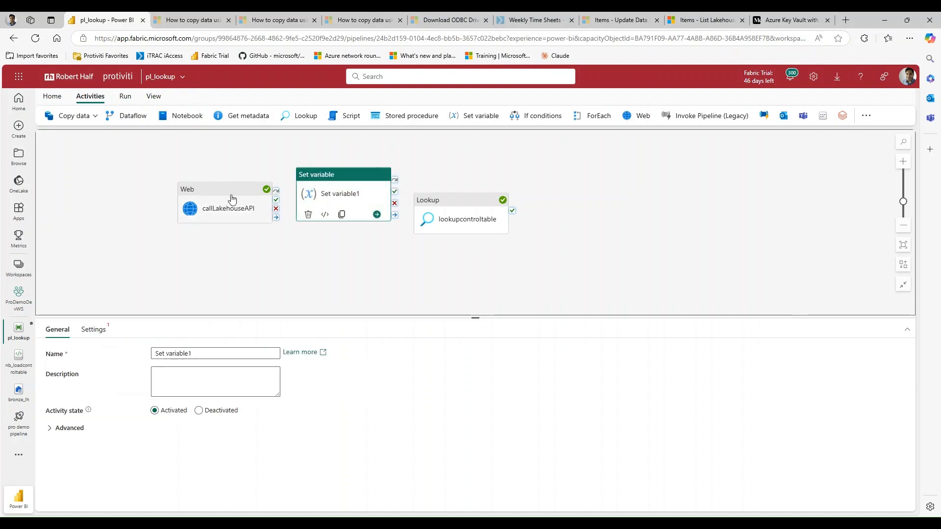
drag(201, 202, 138, 189)
drag(216, 192, 323, 202)
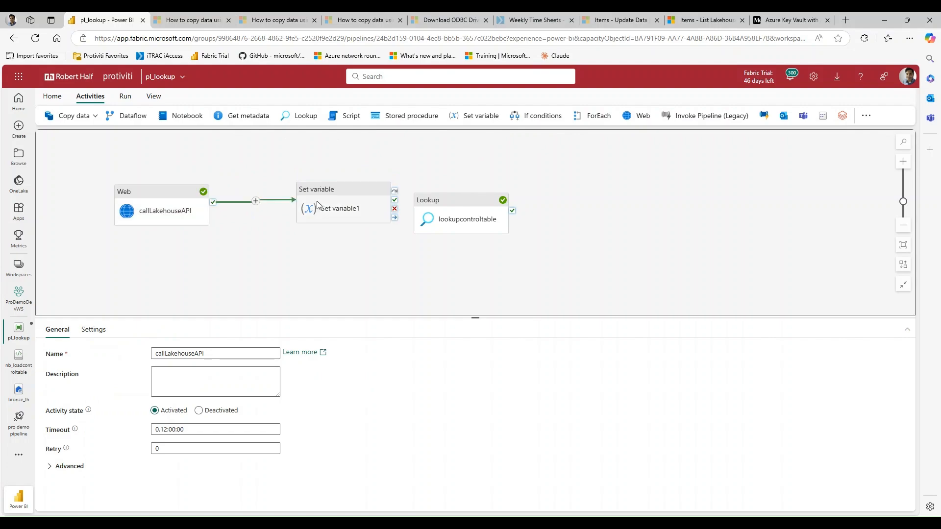
Configure the Set variable activity to assign the pipeline variable lakehouse_id
click(323, 201)
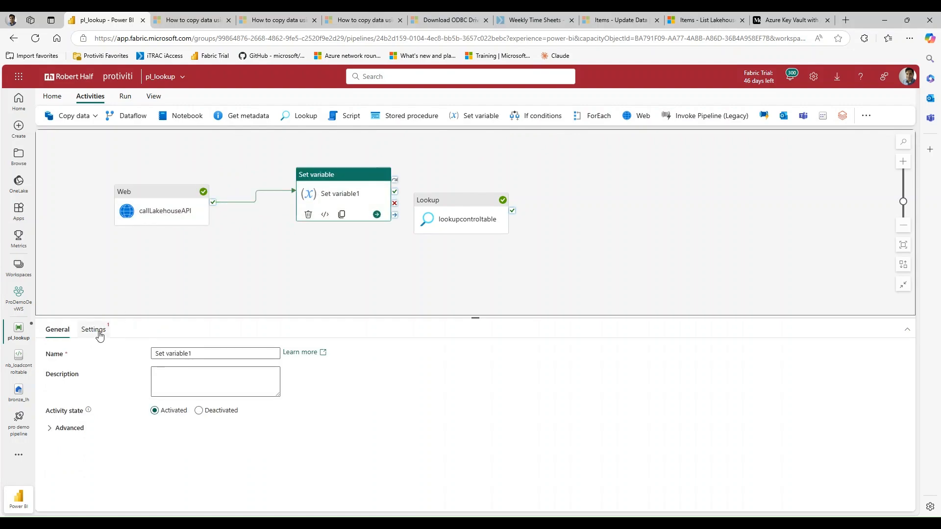
click(94, 330)
click(216, 372)
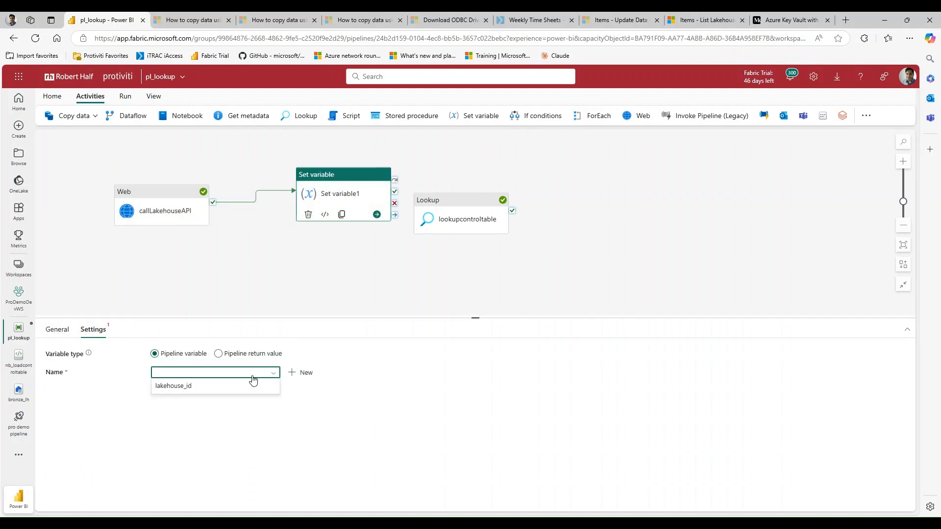
click(205, 386)
Enter a dynamic substring expression on getObjectId's output.value for lakehouse_id, starting 72 characters before the index of 'bronze_lh' with length 36
click(201, 395)
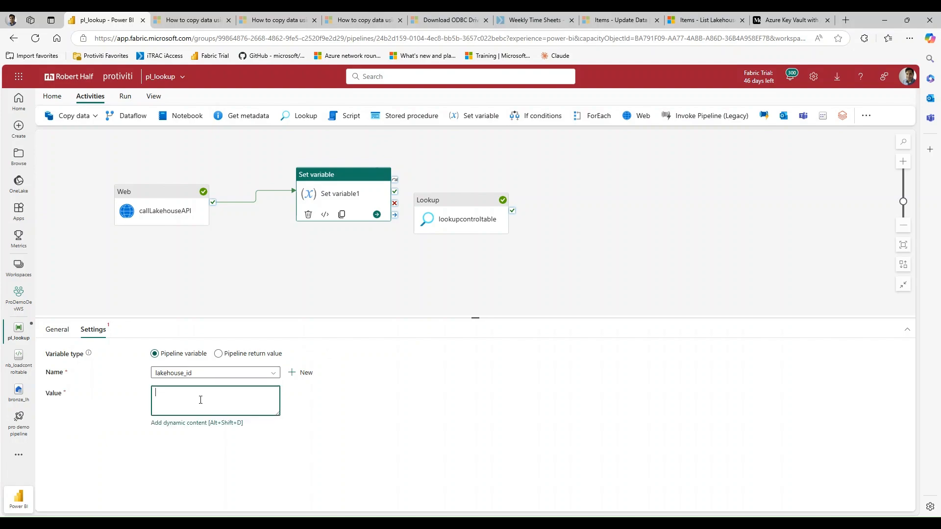
click(196, 423)
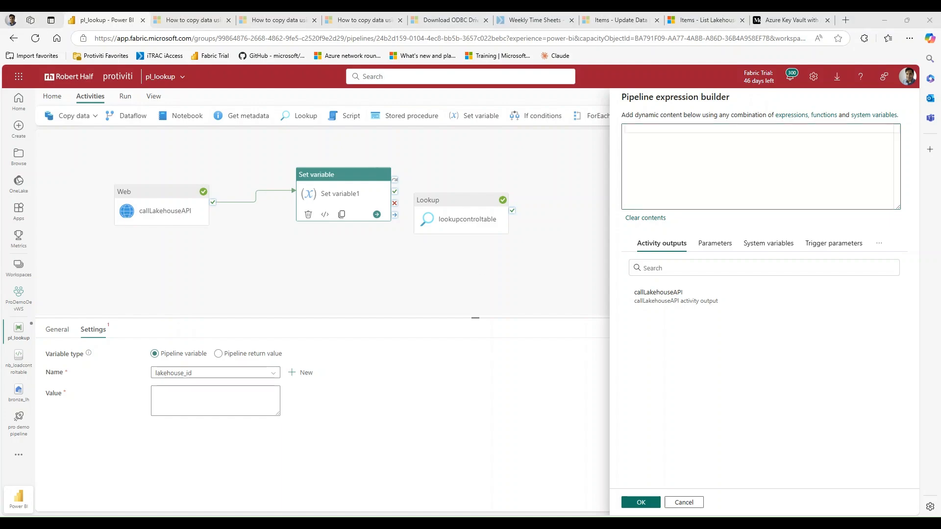
click(699, 157)
text(@substring(string(activity('getObjectId').output.value),  sub( int(string(indexof(string(activity('getObjectId').output.value),     'bronze_lh'))),72),36))
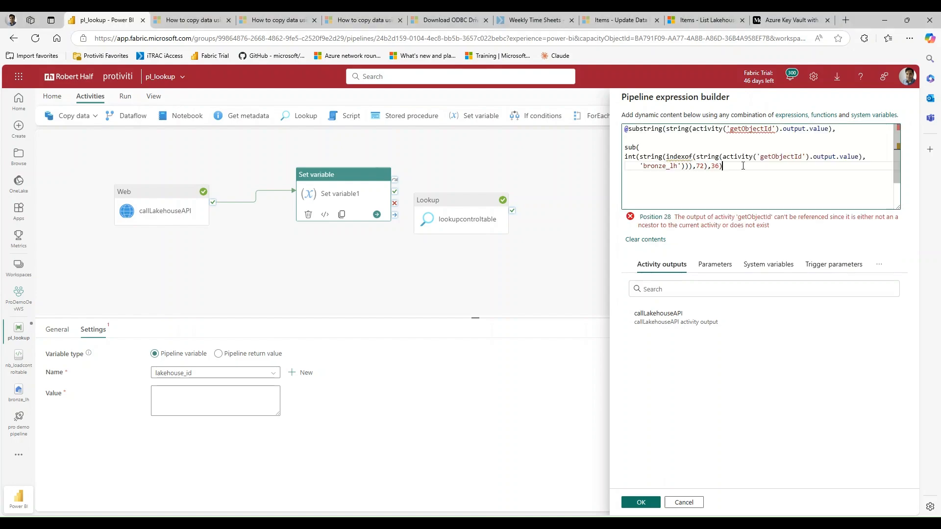
Replace getObjectId with callLakehouseAPI in the expression's first activity reference
double_click(764, 129)
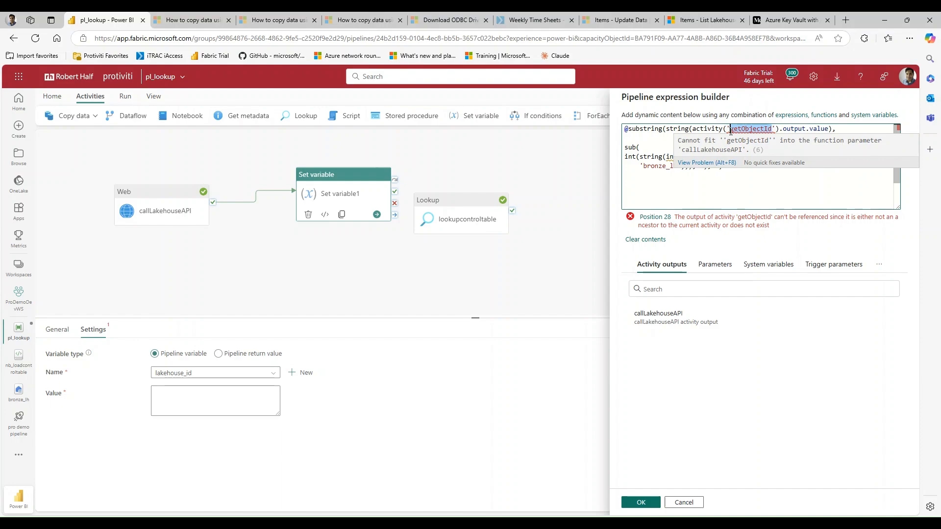
text(call)
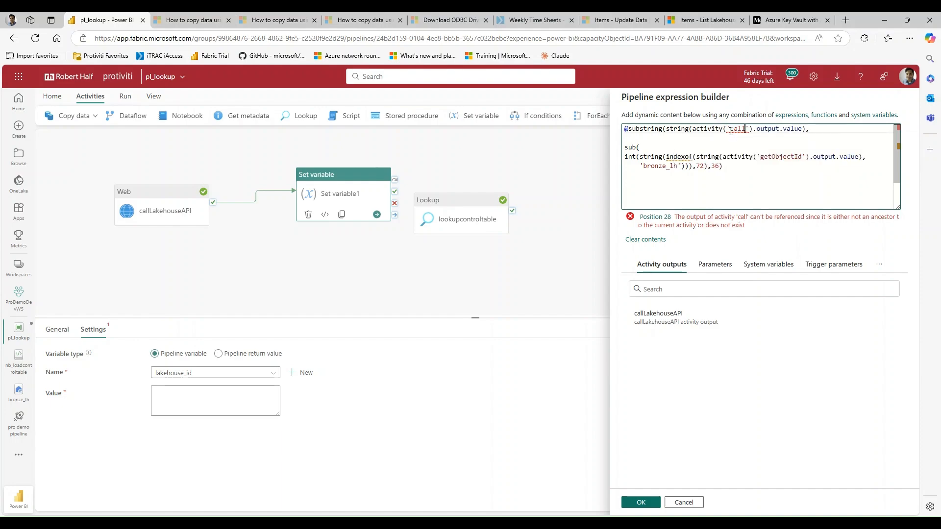
text(Lake)
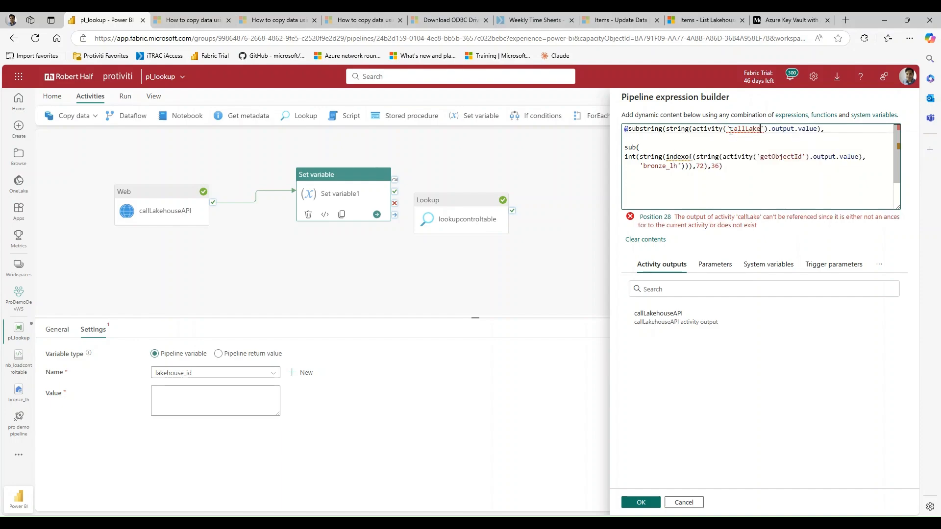
text(houseAPI)
Copy the activity name callLakehouseAPI over getObjectId in the activity reference inside indexof
key(shift+Left)
key(shift+Left)
key(shift+Left)
key(shift+Left)
key(shift+Left)
key(shift+Left)
key(shift+Left)
key(shift+Left)
key(shift+Left)
key(shift+Left)
key(shift+Left)
key(shift+Left)
key(shift+Left)
key(shift+Left)
key(shift+Left)
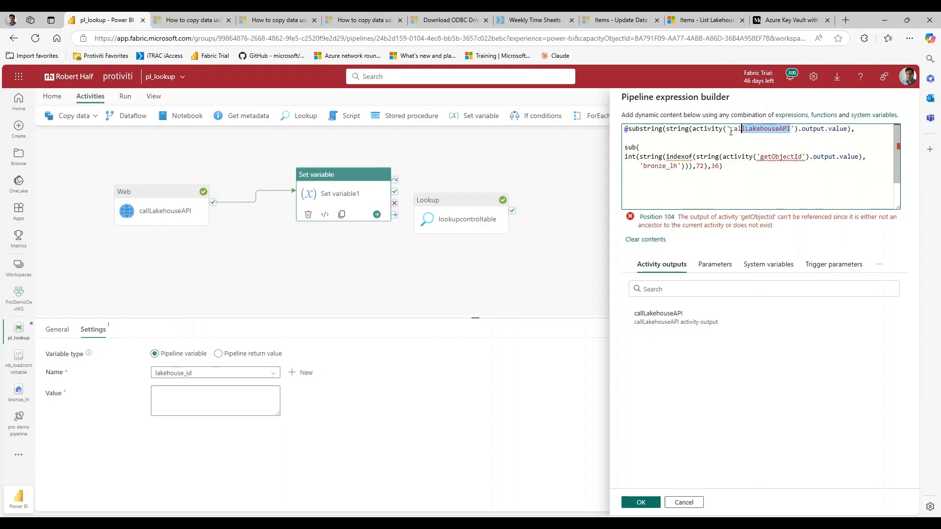
key(shift+Left)
key(ctrl+c)
drag(802, 157, 763, 160)
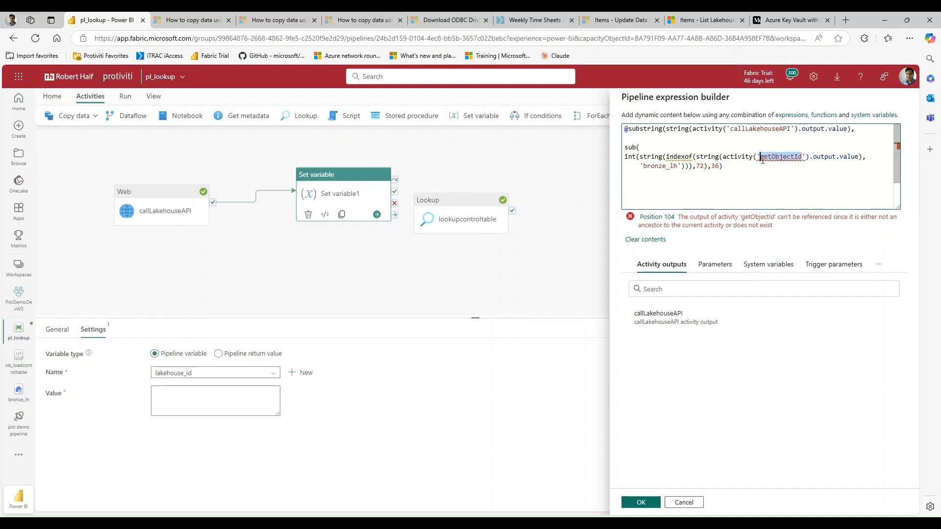
key(ctrl+v)
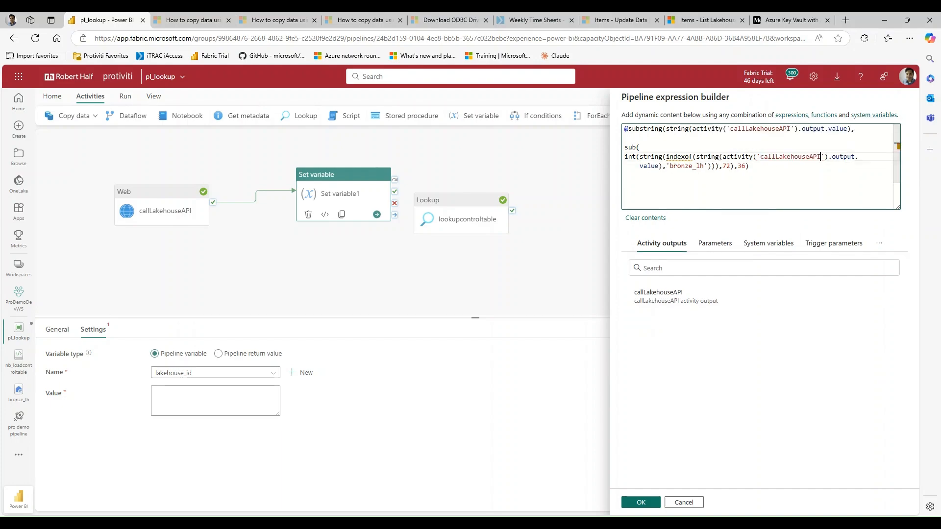
click(794, 193)
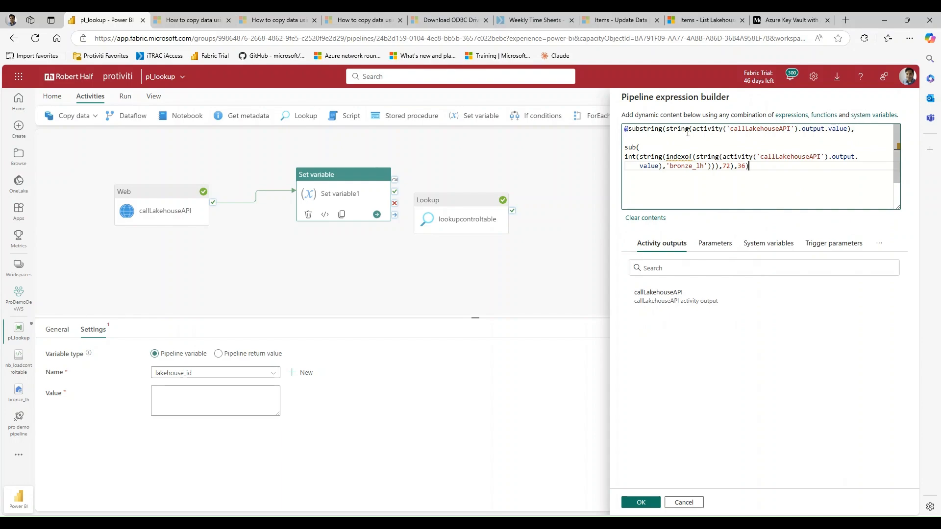
Review the expression's indexof, 'bronze_lh', sub and 36 parts, and apply it as lakehouse_id's value
drag(669, 128, 692, 156)
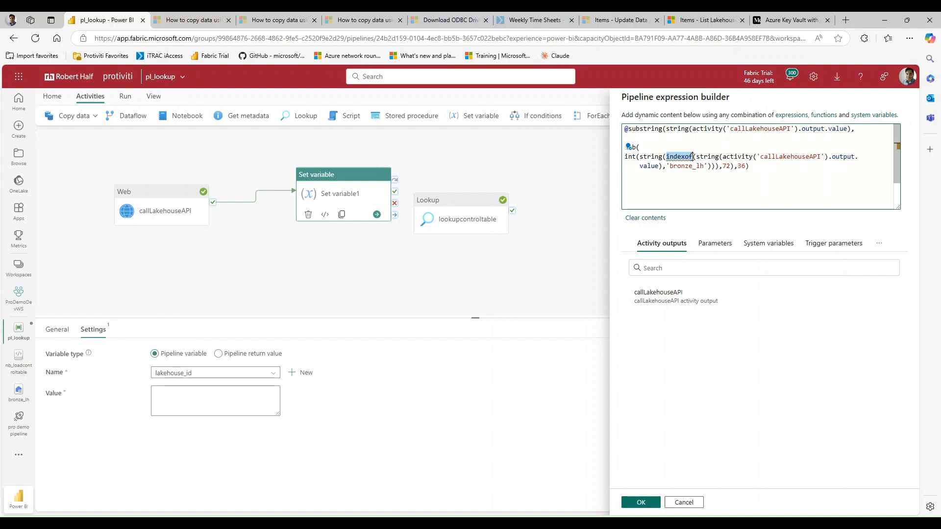
drag(704, 166, 670, 166)
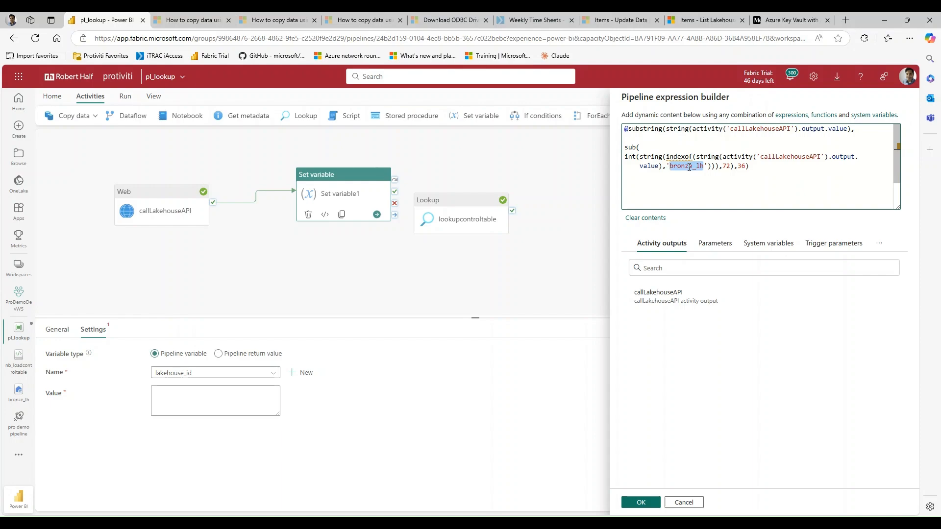
drag(640, 147, 625, 147)
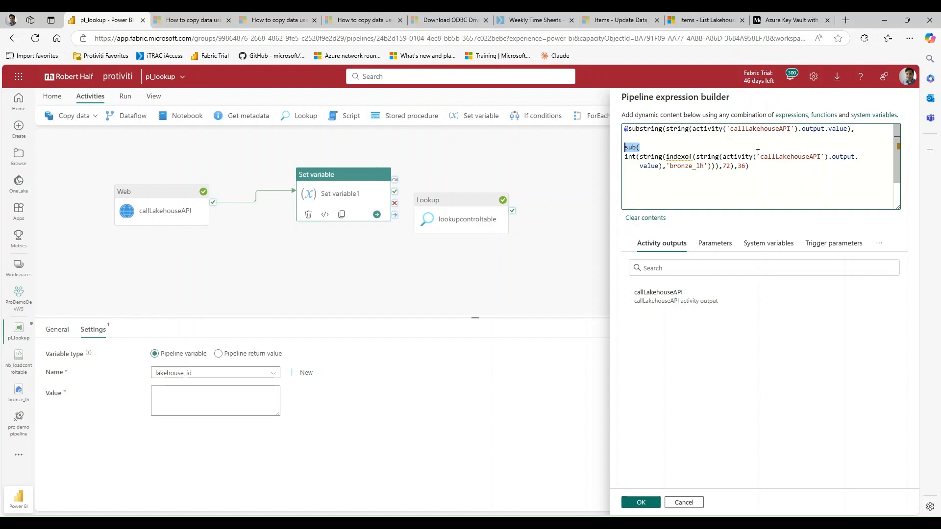
double_click(740, 165)
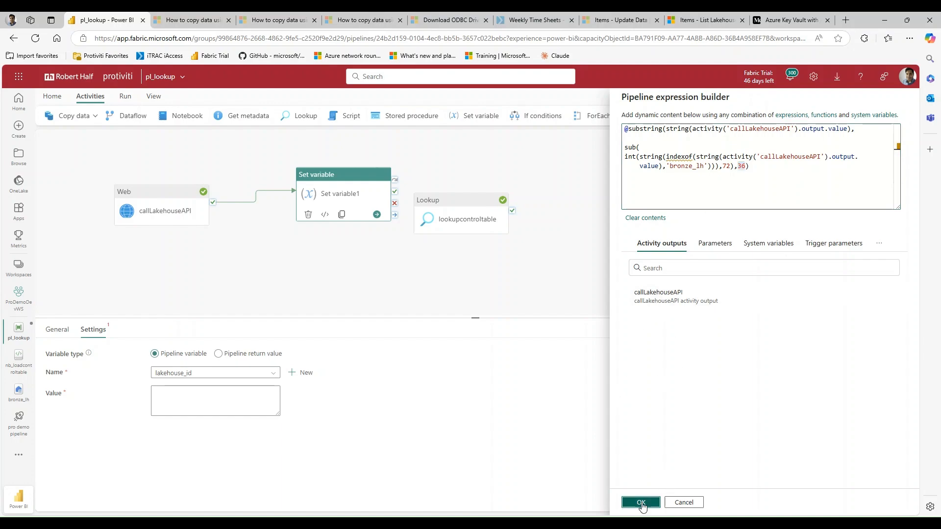
click(636, 502)
click(345, 294)
Reopen callLakehouseAPI's output in expanded view and examine where the id sits relative to the bronze_lh display name, then close it
click(189, 330)
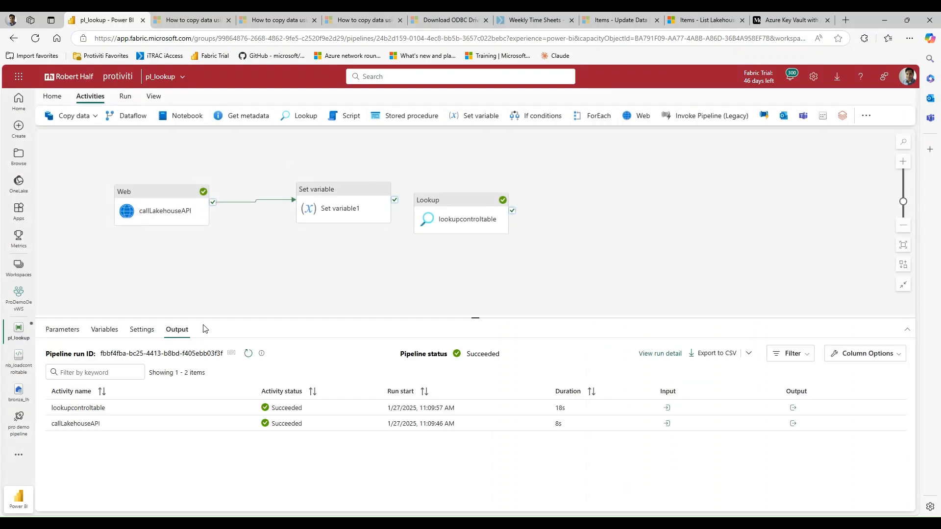
click(793, 424)
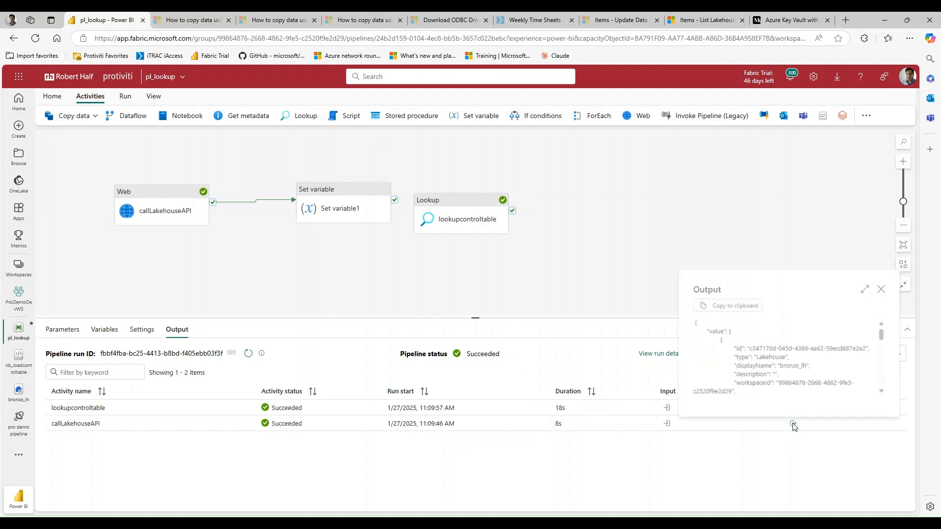
click(866, 290)
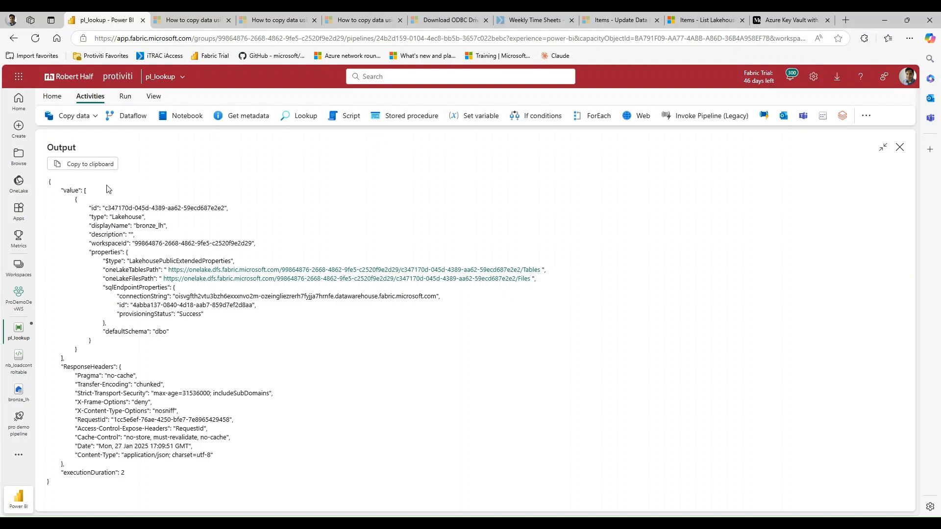
drag(106, 209, 100, 208)
drag(176, 229, 79, 208)
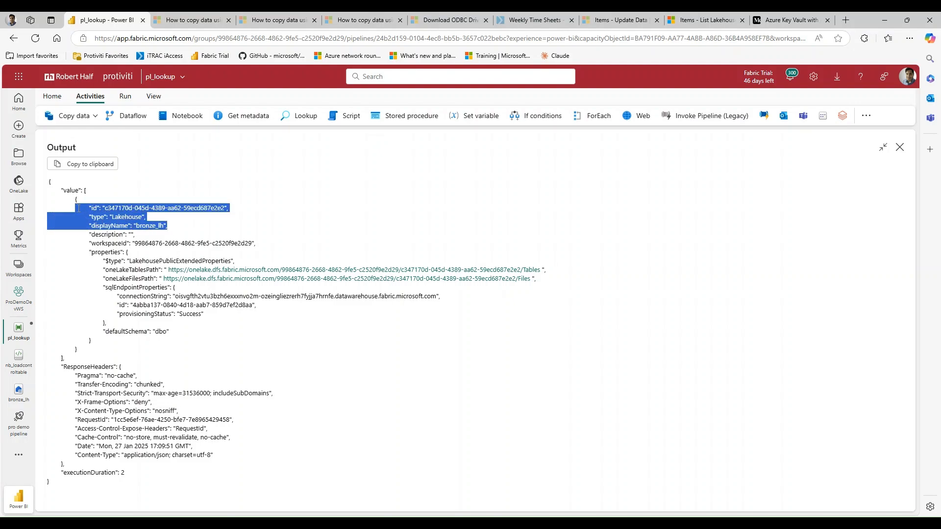
click(109, 208)
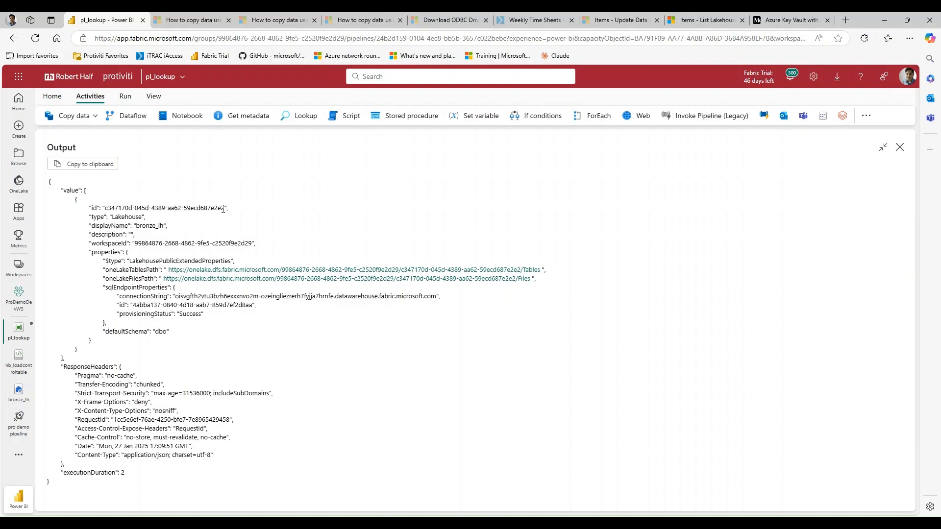
drag(225, 210, 108, 209)
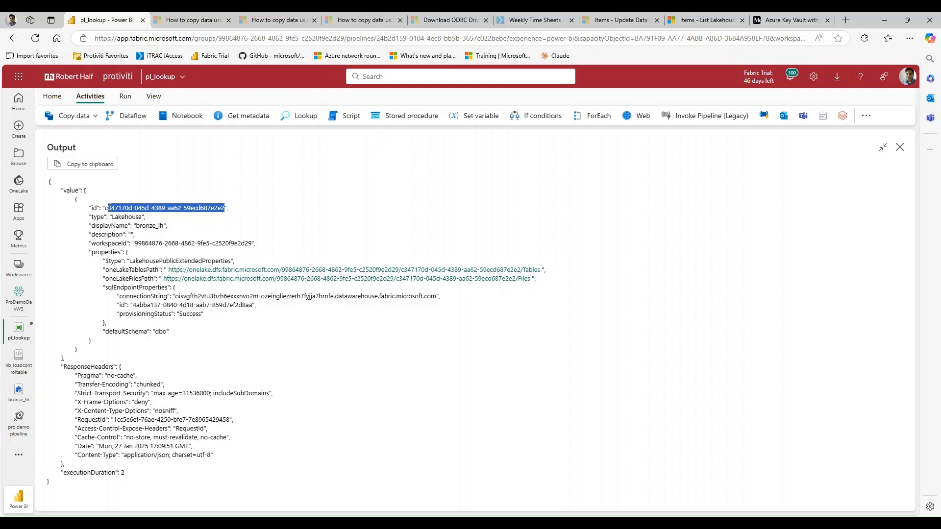
click(127, 222)
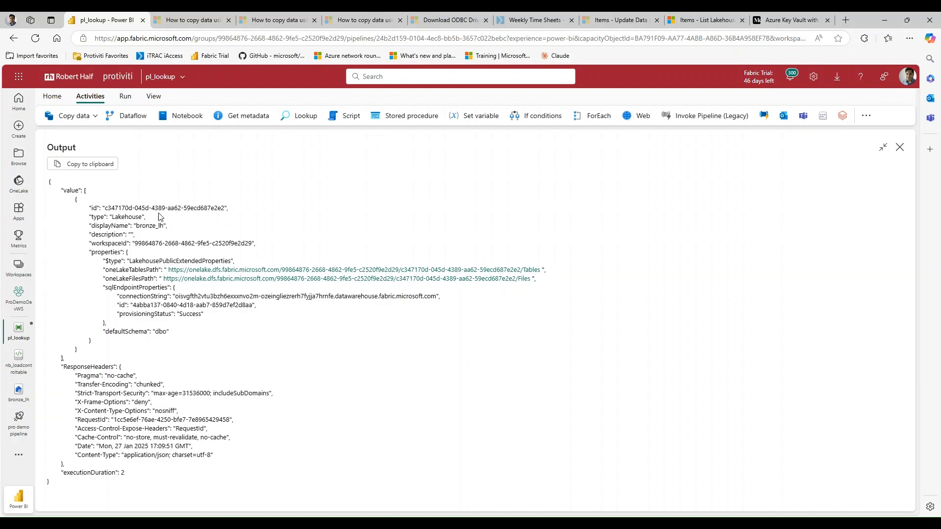
drag(165, 225, 136, 226)
click(107, 208)
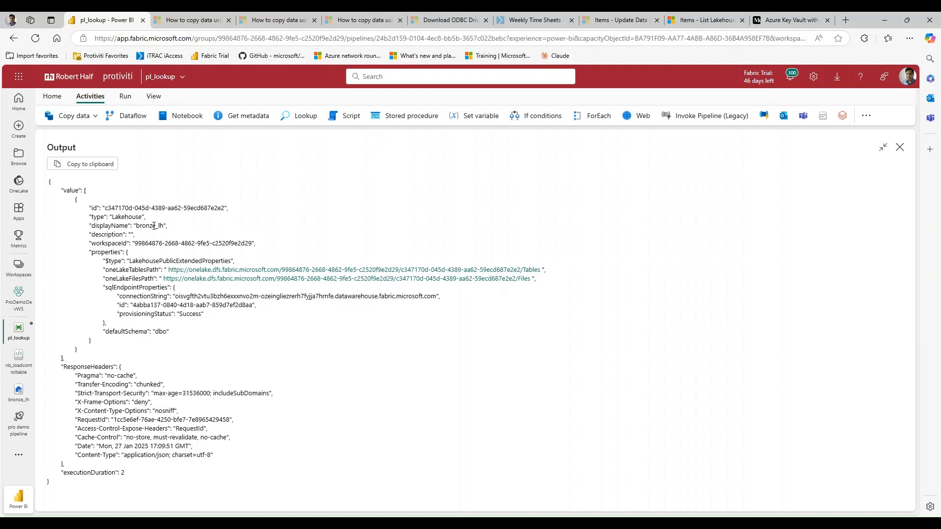
click(899, 147)
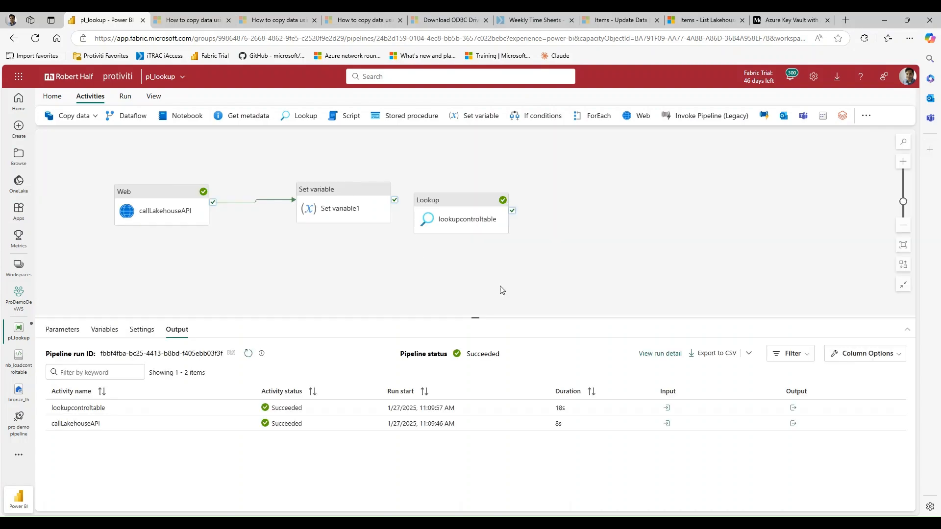
Reopen lakehouse_id's value expression in Set variable1, review the 72 offset and 36-character length, and confirm it
click(336, 202)
click(216, 392)
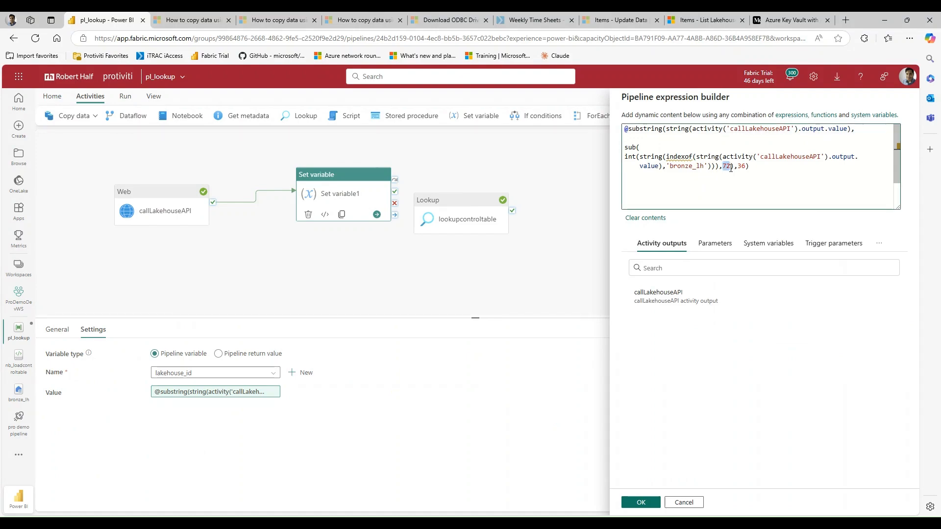
drag(745, 167, 736, 166)
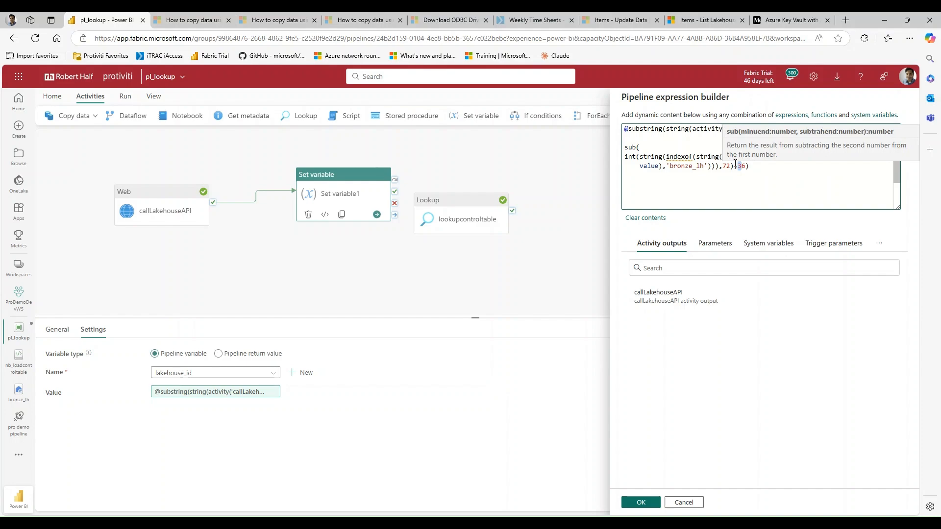
click(749, 166)
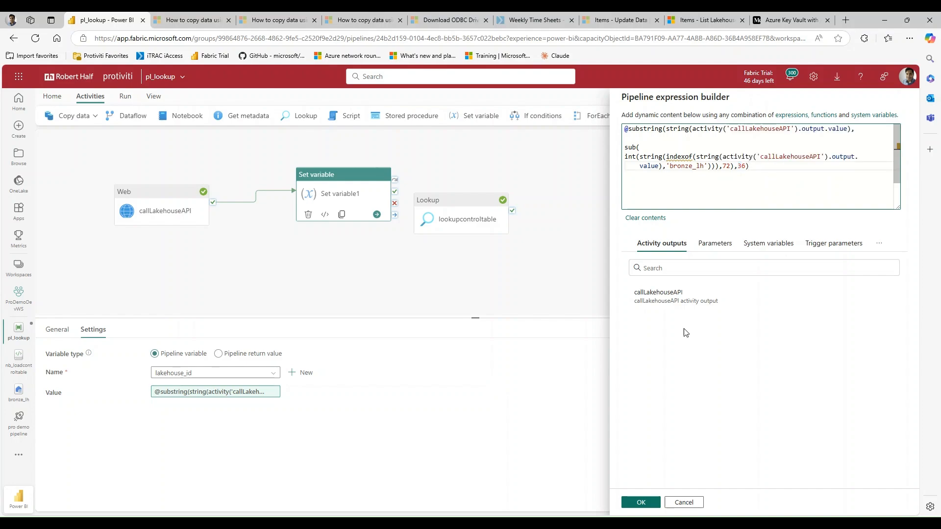
click(638, 502)
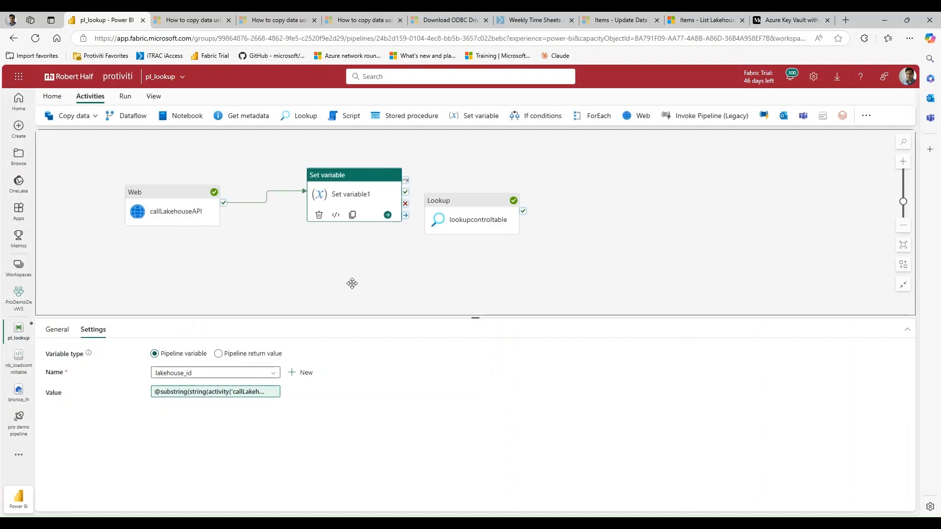
Deactivate the lookupcontroltable activity and save and run the pipeline
right_click(500, 220)
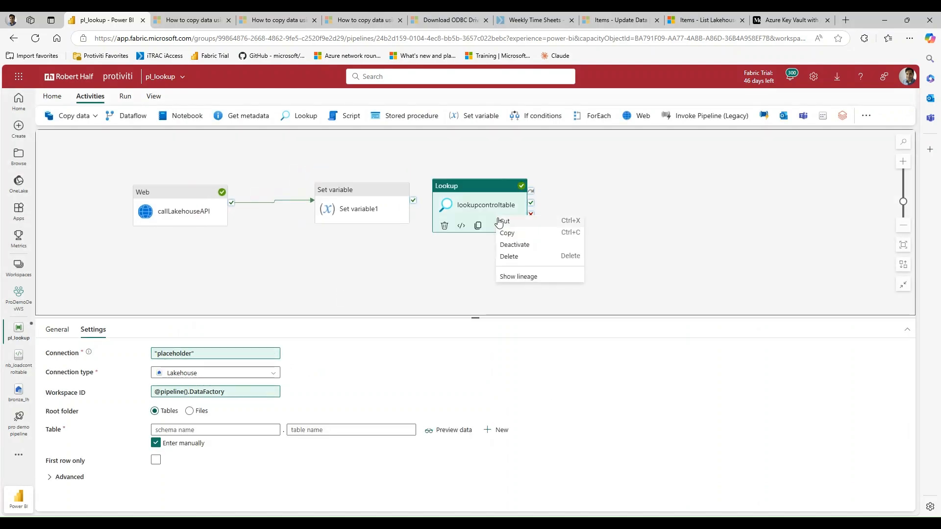
click(525, 249)
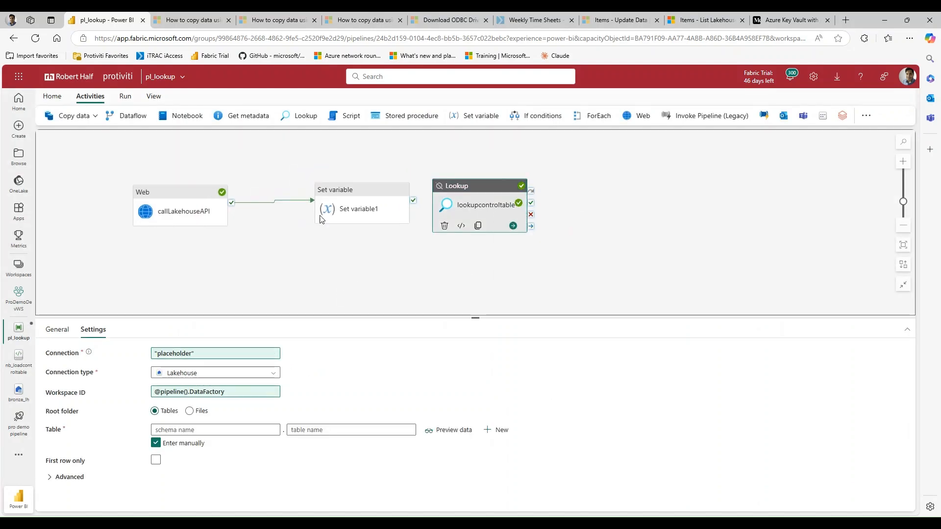
click(125, 98)
click(103, 116)
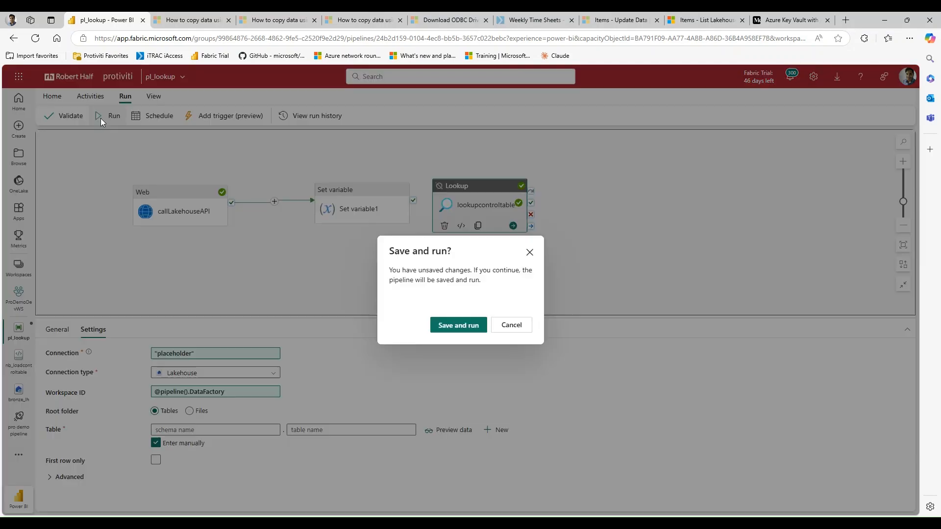
click(468, 325)
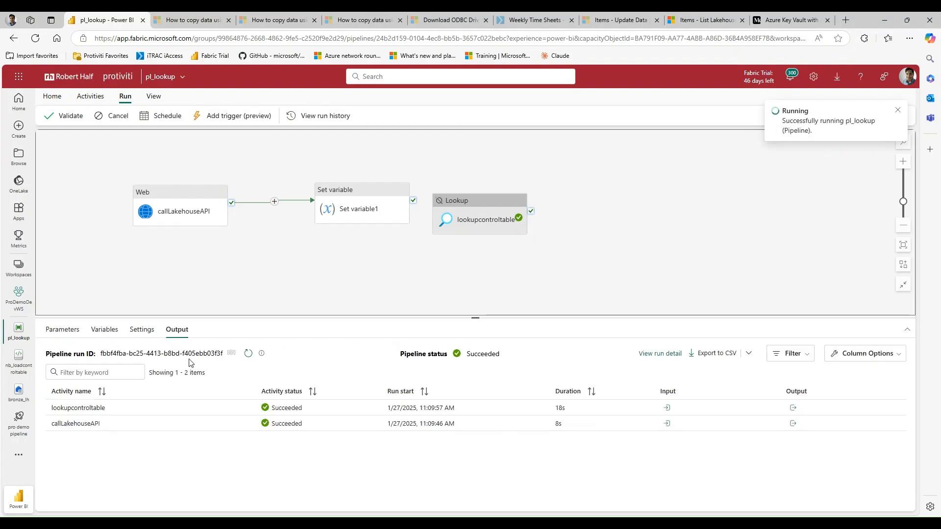
Refresh the pipeline run's activity statuses until the run completes
click(248, 353)
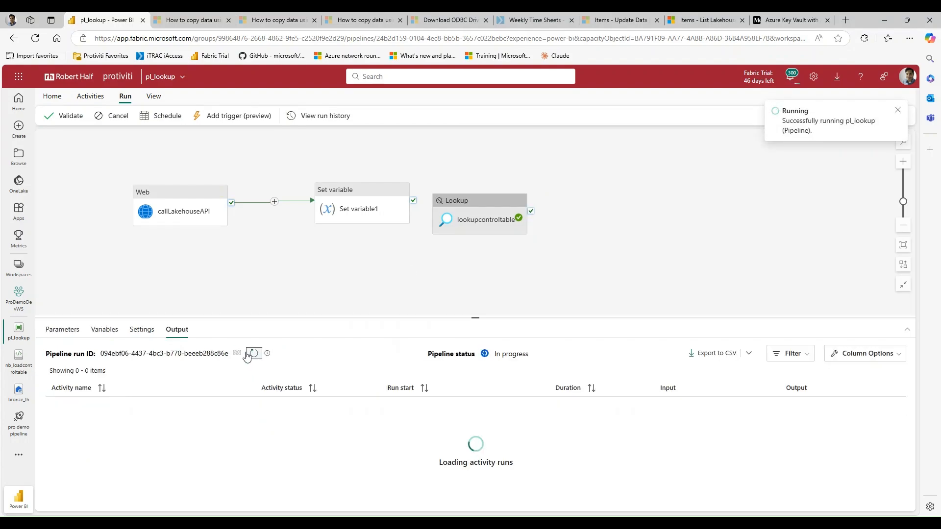
click(255, 355)
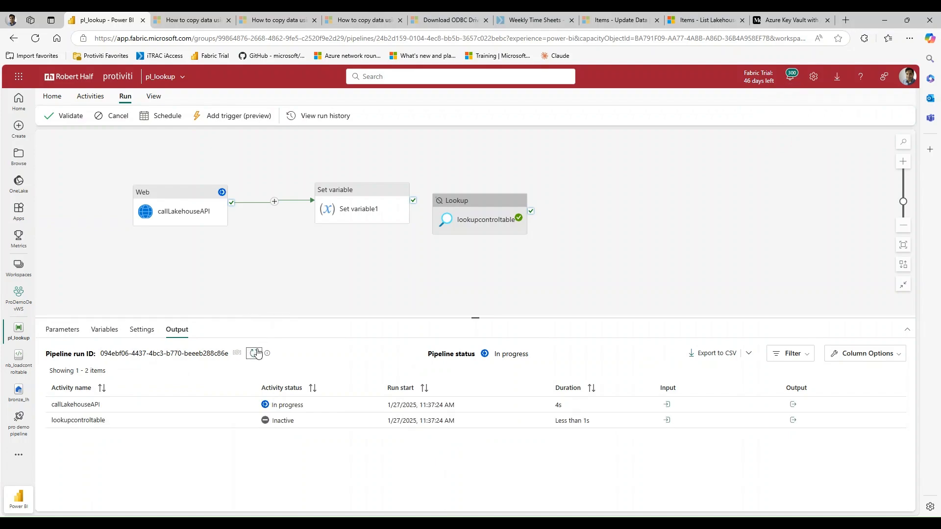
click(255, 353)
click(257, 353)
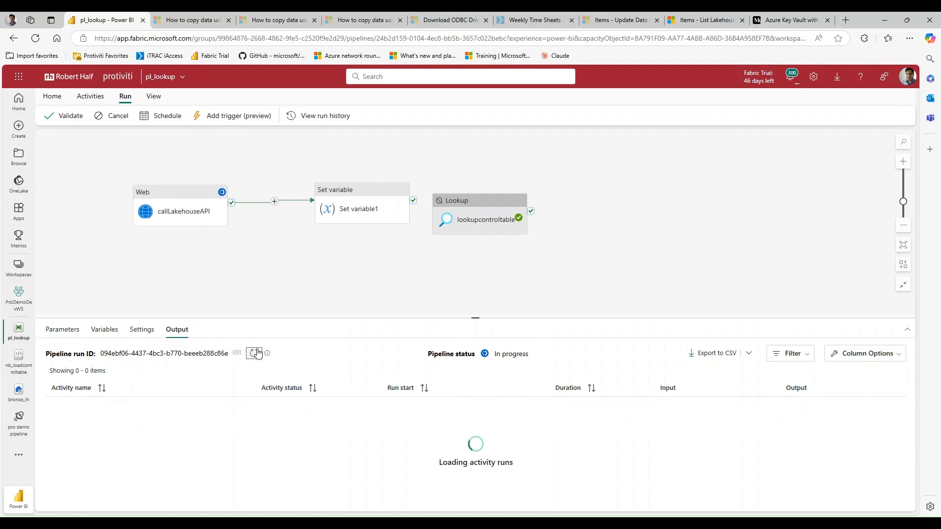
click(257, 353)
click(255, 353)
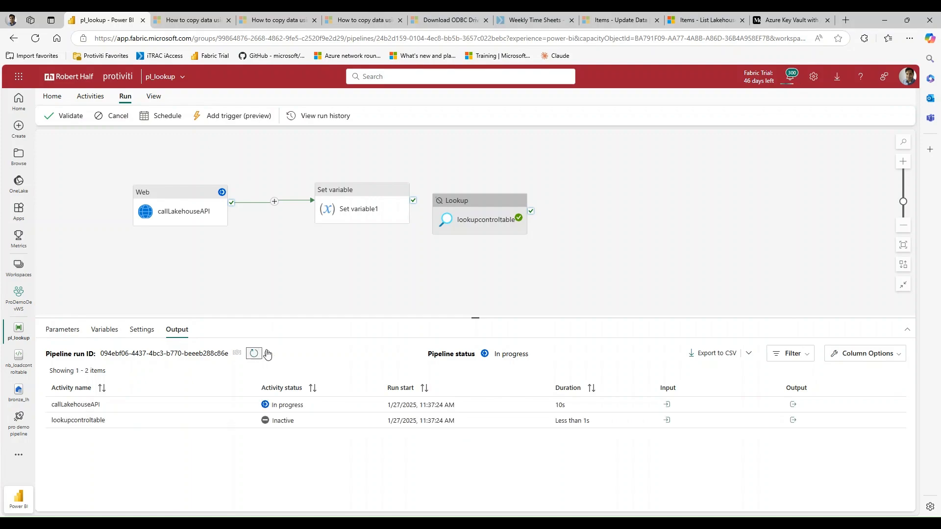
drag(488, 318, 485, 297)
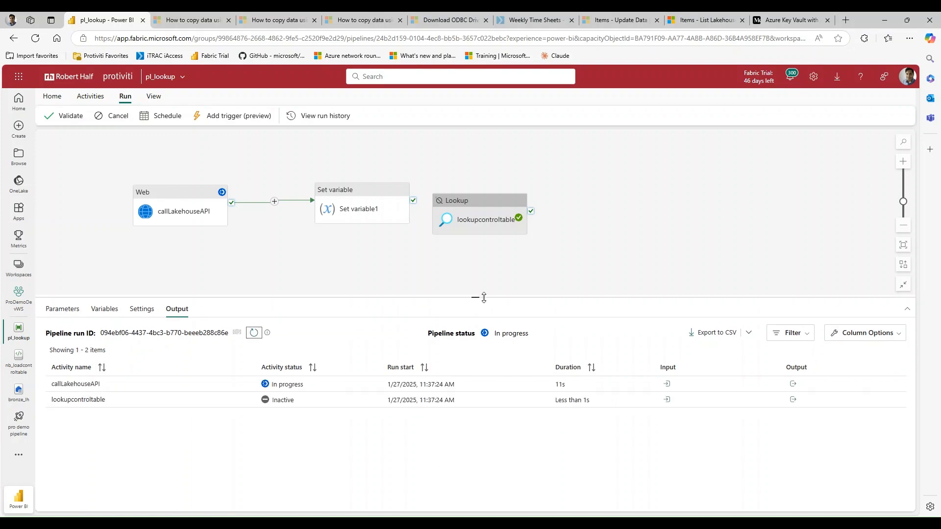
click(255, 333)
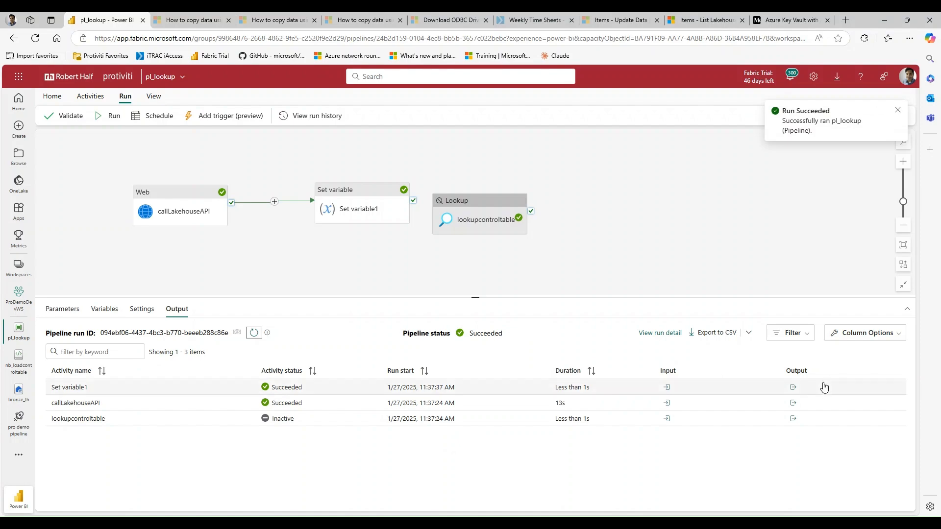
Inspect the lakehouse_id value in Set variable1's run output, checking its final characters, and close the output
click(792, 387)
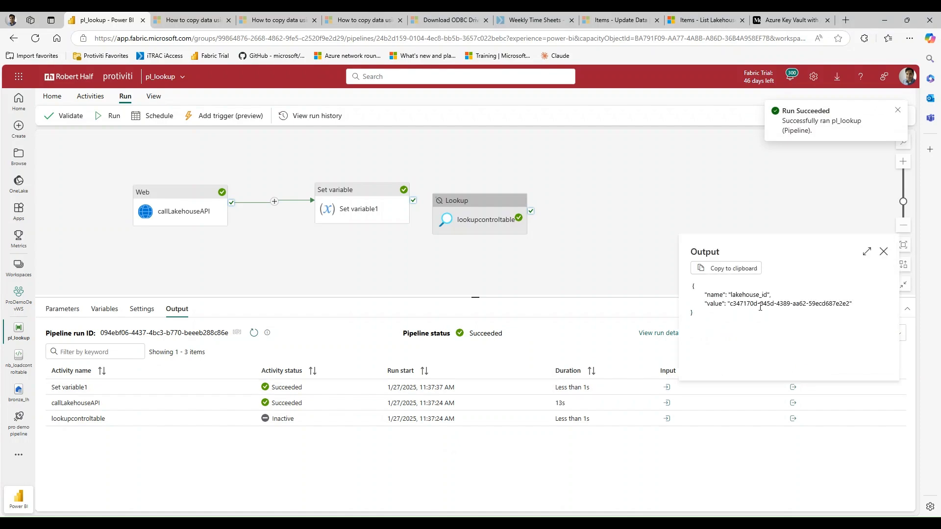
drag(836, 306, 848, 306)
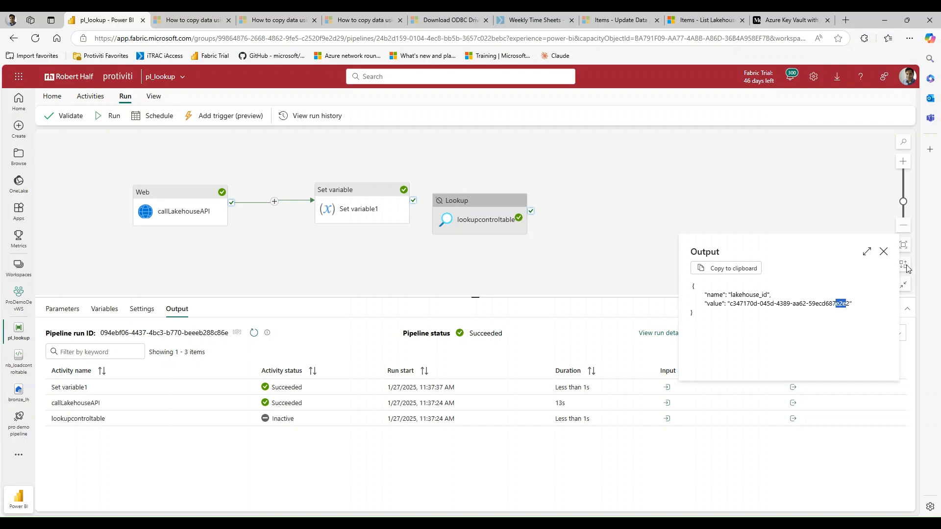
click(884, 251)
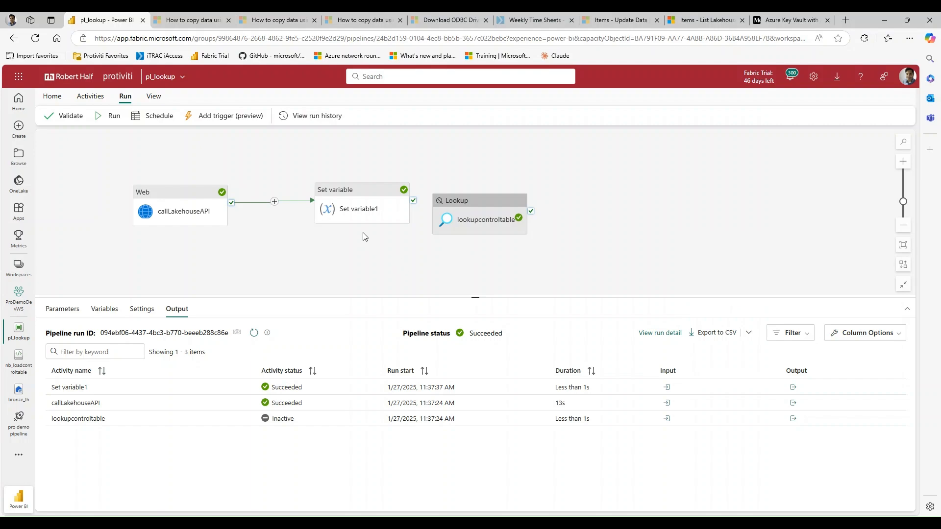
Copy the full substring expression from Set variable1's value and empty the expression
click(355, 208)
click(209, 375)
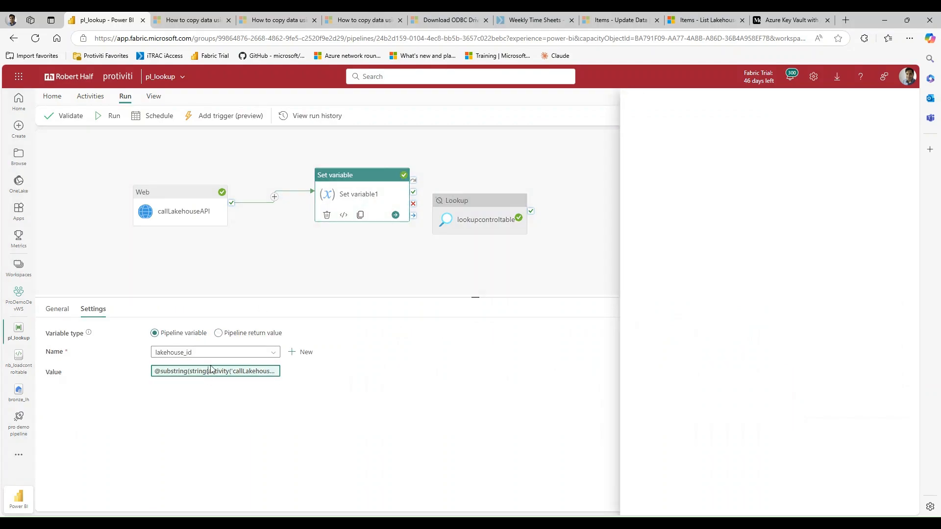
drag(764, 181, 586, 129)
key(ctrl+c)
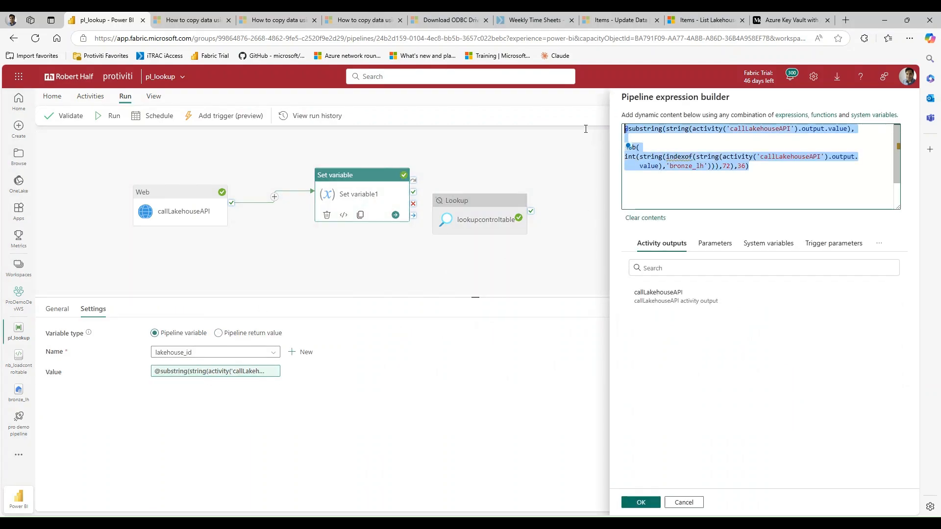
key(Delete)
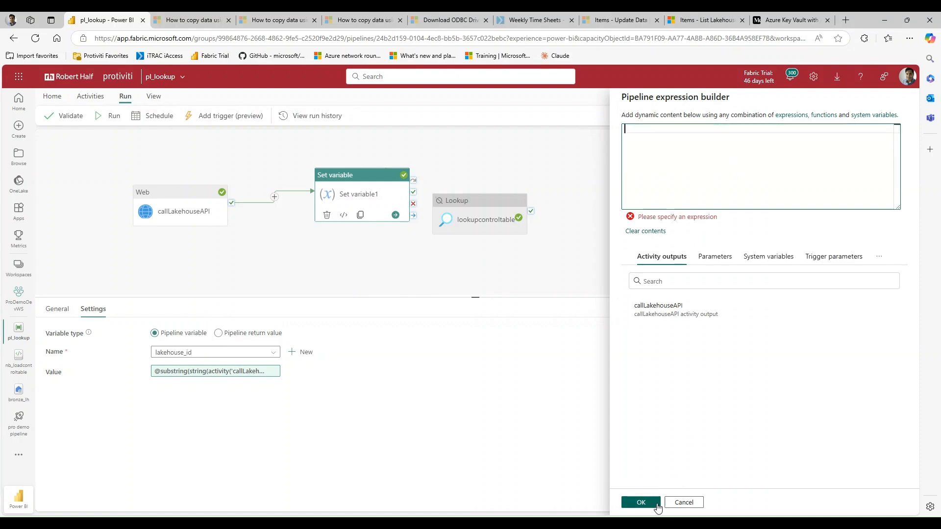
click(640, 503)
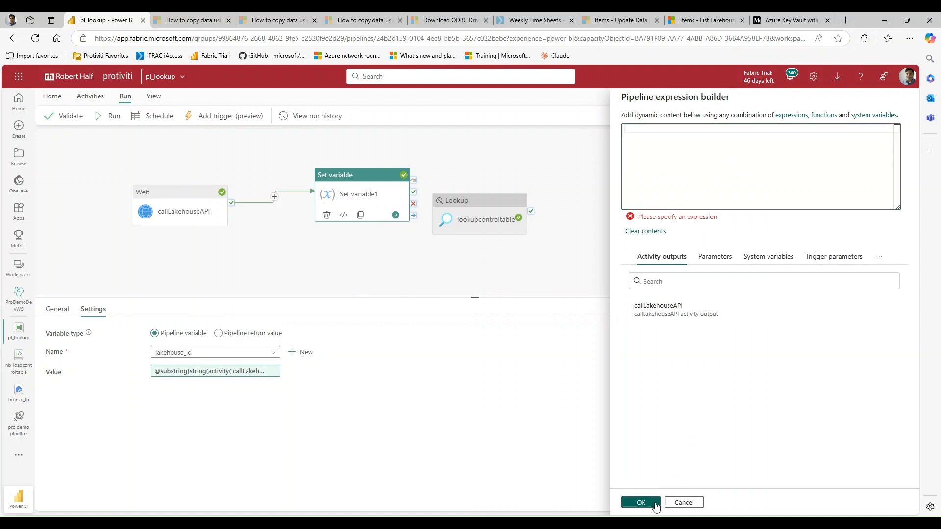
Delete the Set variable1 activity and the lakehouse_id pipeline variable
right_click(377, 203)
click(392, 243)
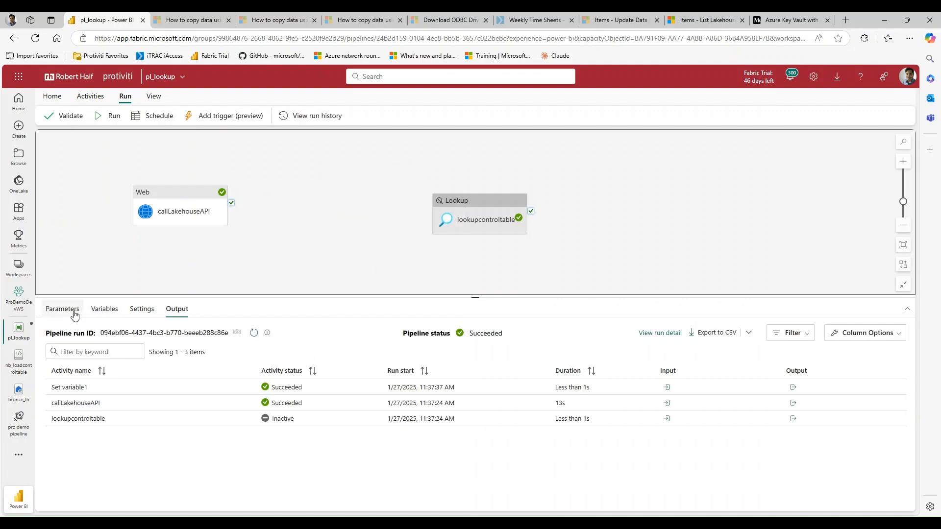
click(105, 309)
click(56, 355)
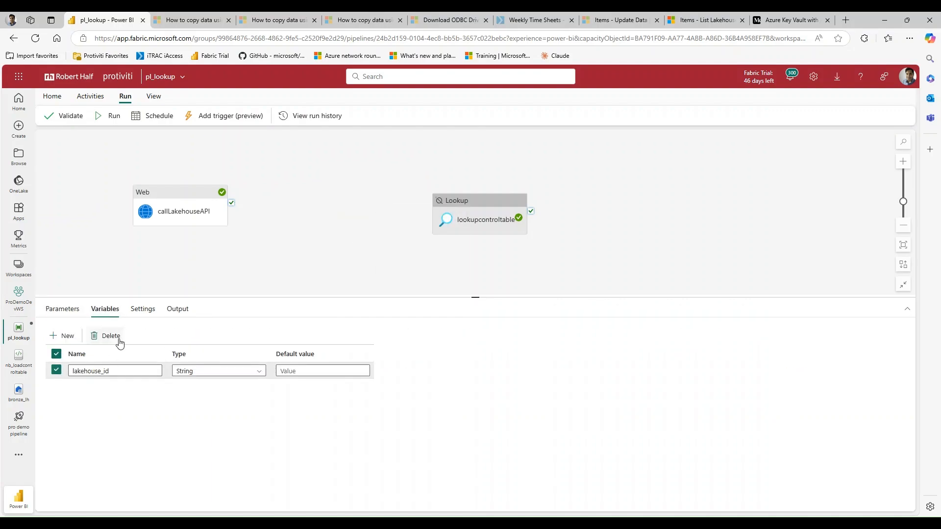
click(116, 336)
Move lookupcontroltable closer to callLakehouseAPI, reactivate it, and link callLakehouseAPI's success output to it
drag(461, 214, 391, 212)
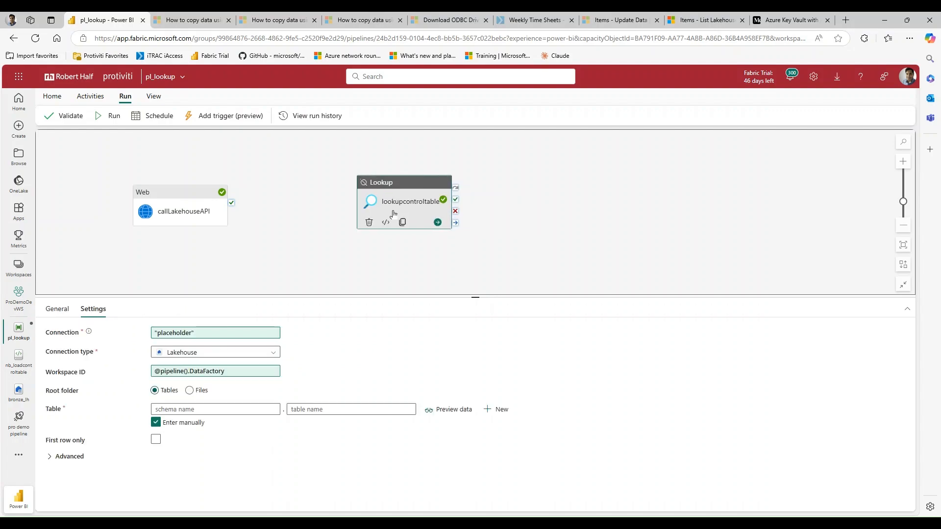
right_click(392, 212)
click(415, 240)
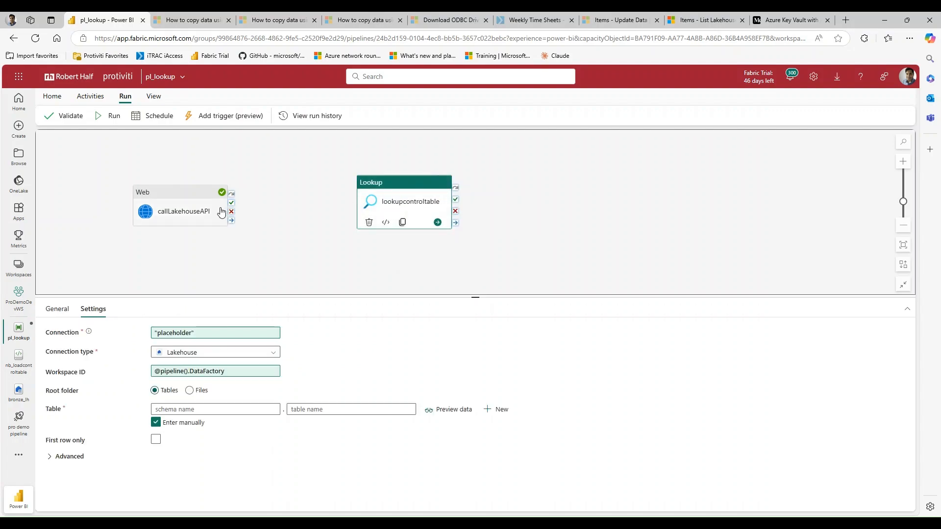
drag(232, 202, 419, 188)
Replace the "placeholder" connection of lookupcontroltable with the copied substring expression on callLakehouseAPI's output
click(186, 336)
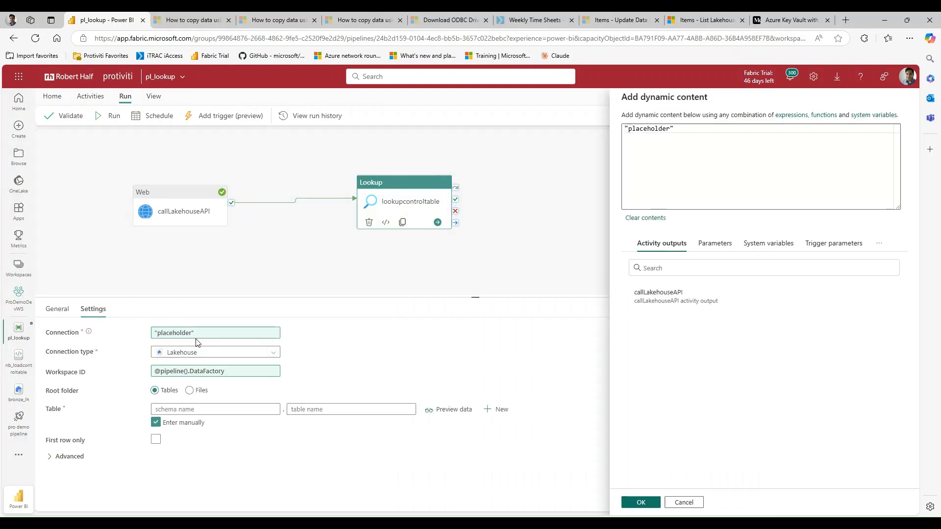
drag(765, 150, 572, 144)
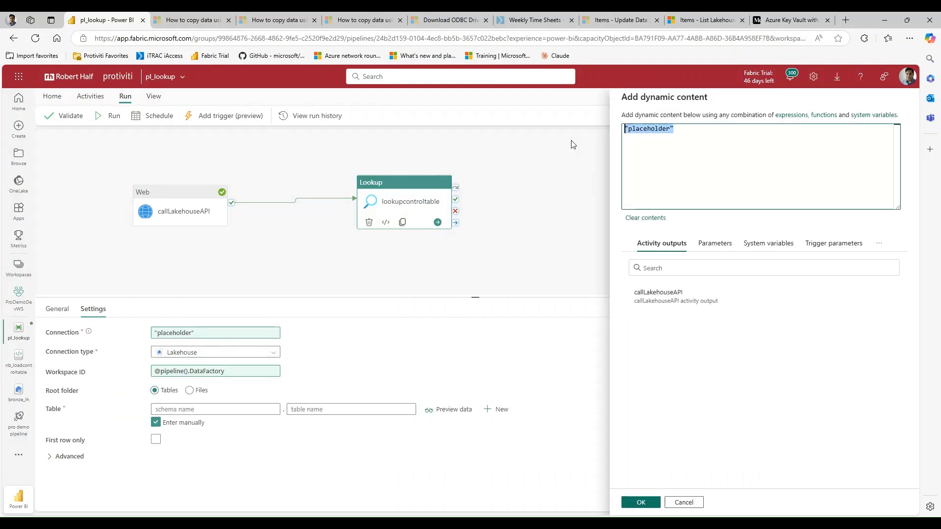
key(ctrl+v)
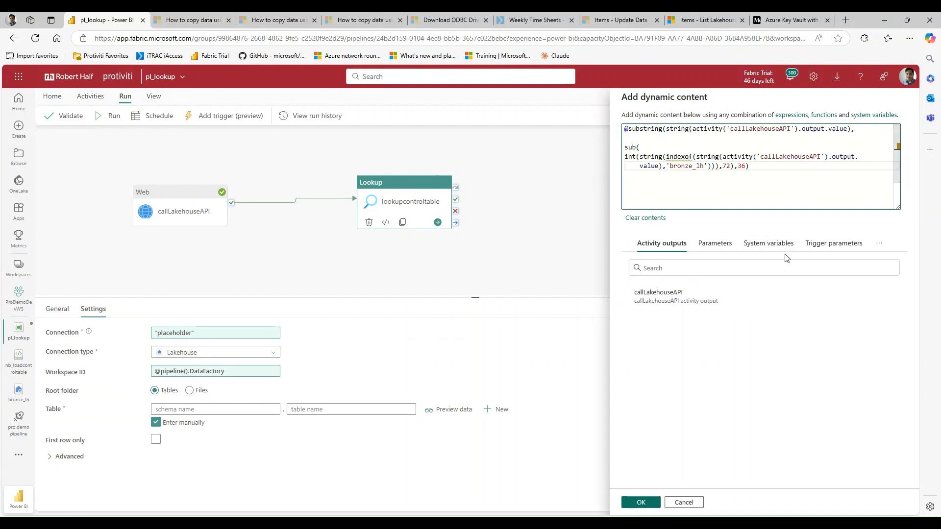
click(641, 503)
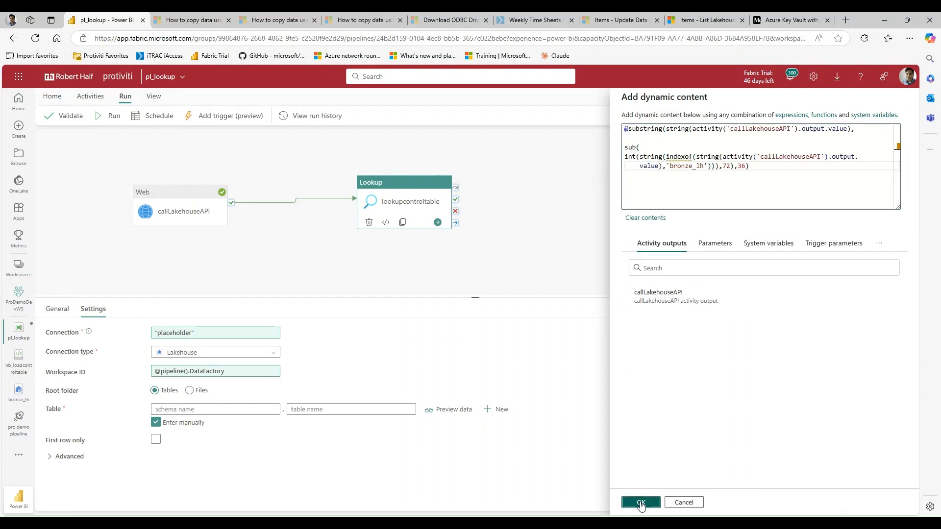
Set the lookup's table to schema dbo and table controltable, and check both names against bronze_lh
click(201, 412)
text(dbo)
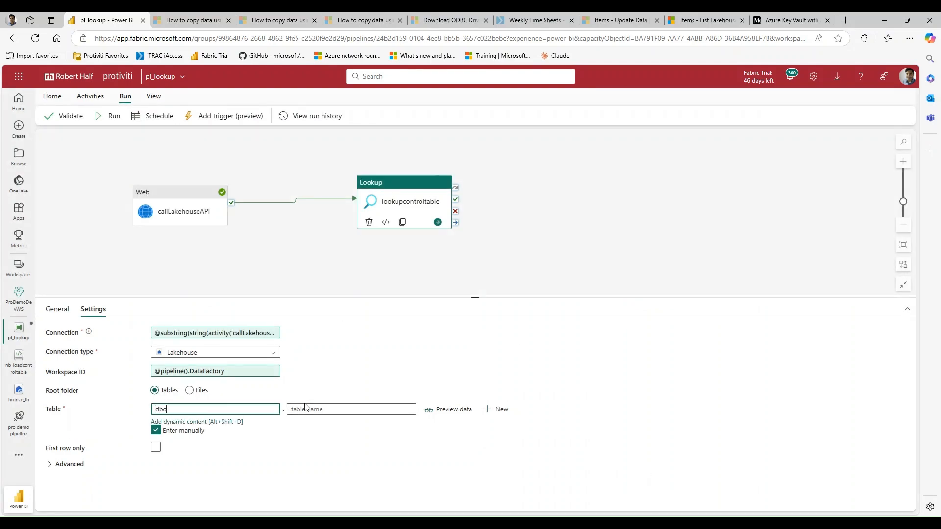
click(342, 411)
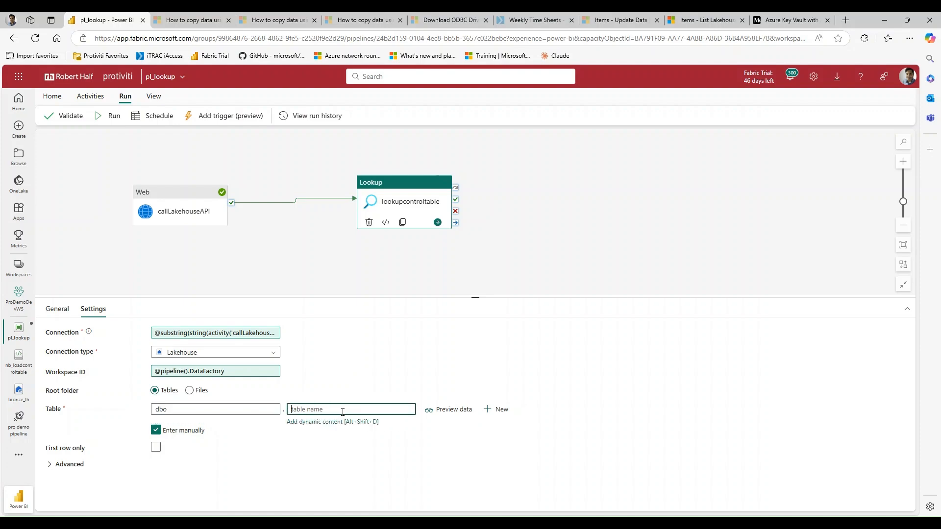
text(controltable)
click(19, 392)
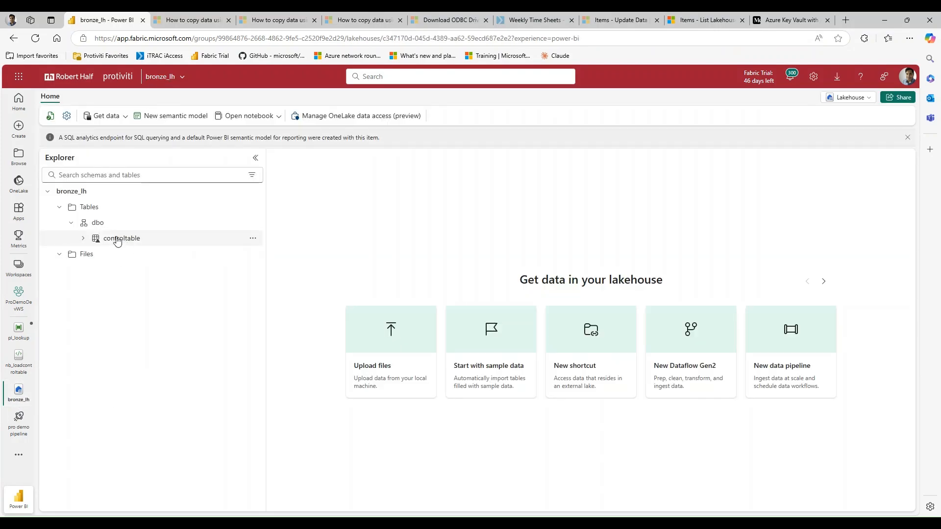
click(18, 331)
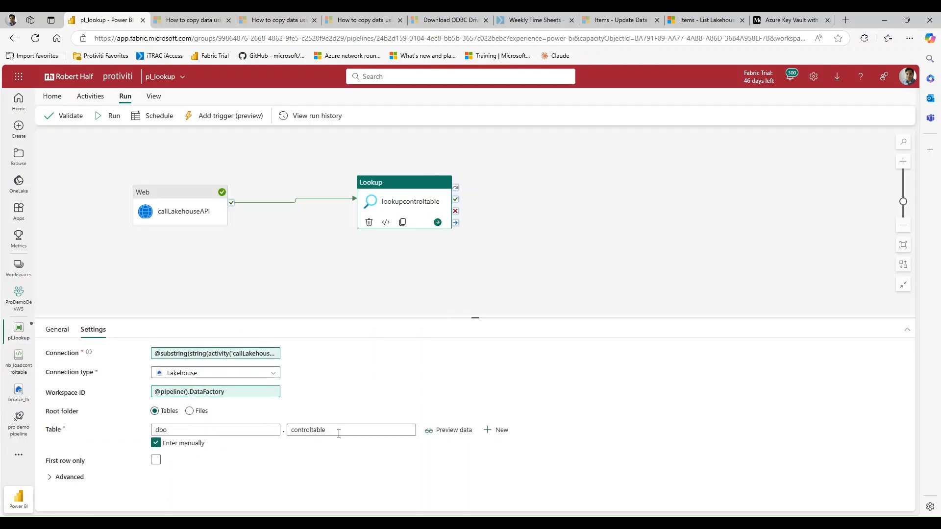
Adjust the positions of lookupcontroltable and callLakehouseAPI on the canvas, and save and run pl_lookup
click(353, 282)
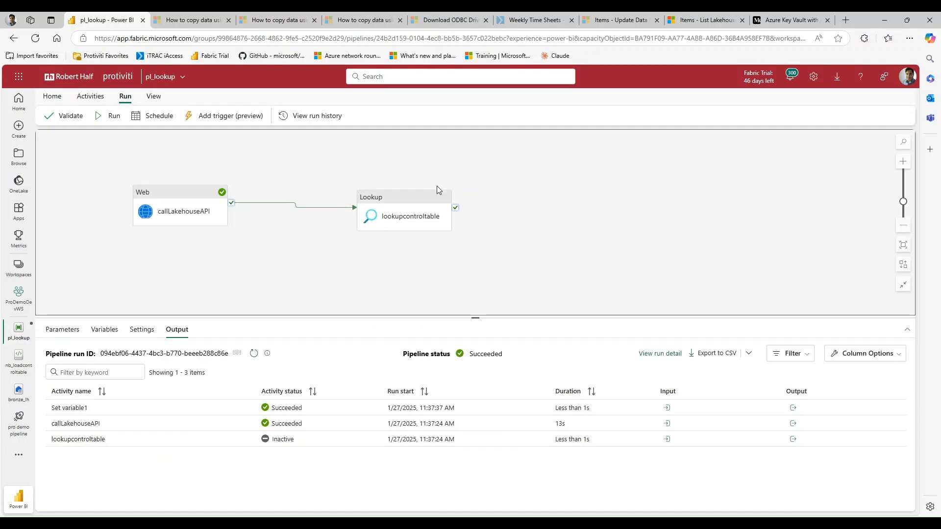
drag(438, 192, 432, 178)
click(108, 116)
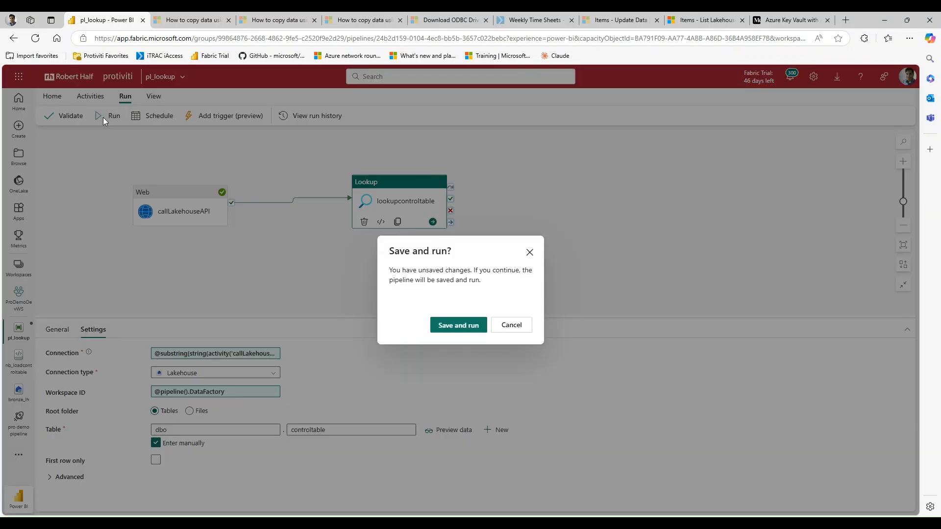
click(472, 335)
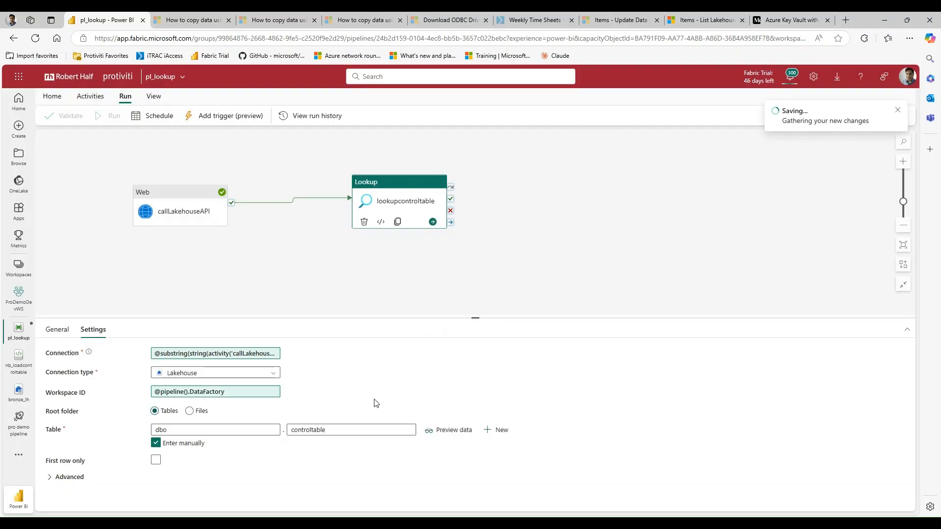
click(619, 283)
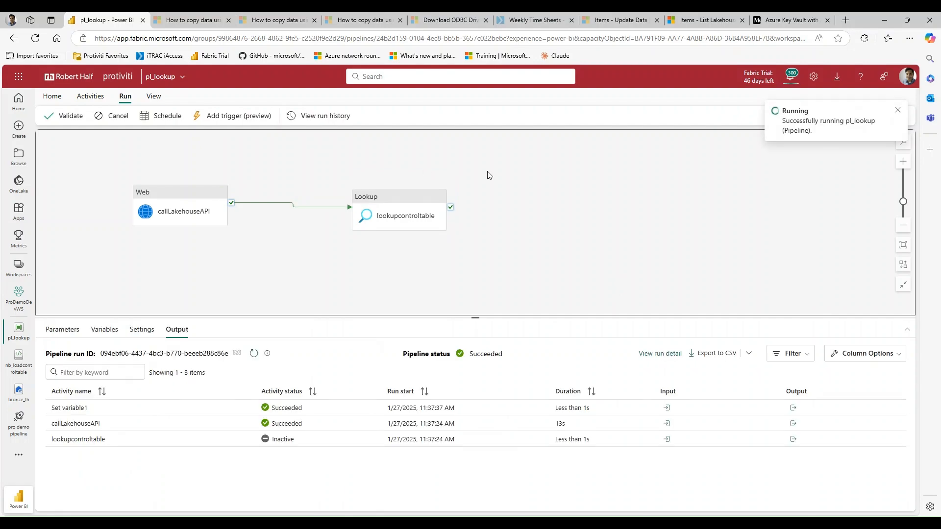
drag(193, 216, 206, 212)
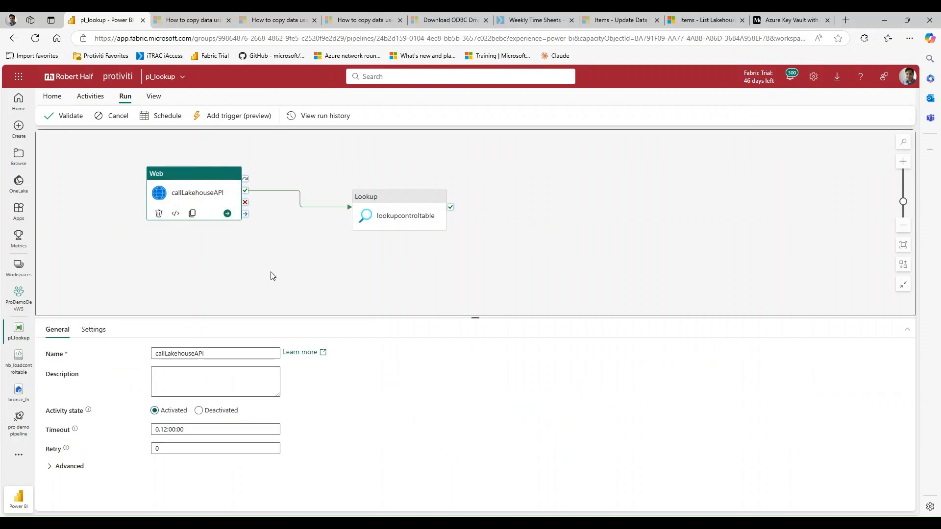
click(273, 275)
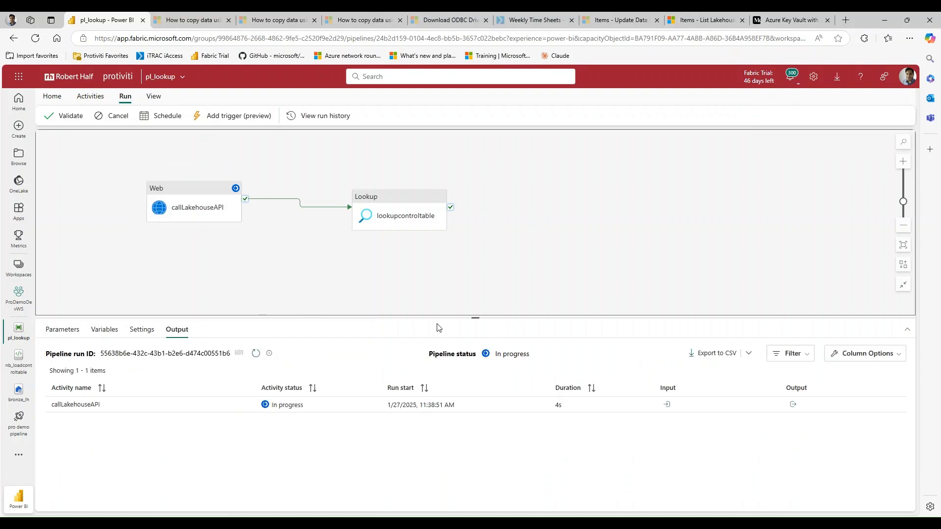
Refresh the run status of pl_lookup until it finishes, and inspect lookupcontroltable's output
drag(486, 318, 485, 308)
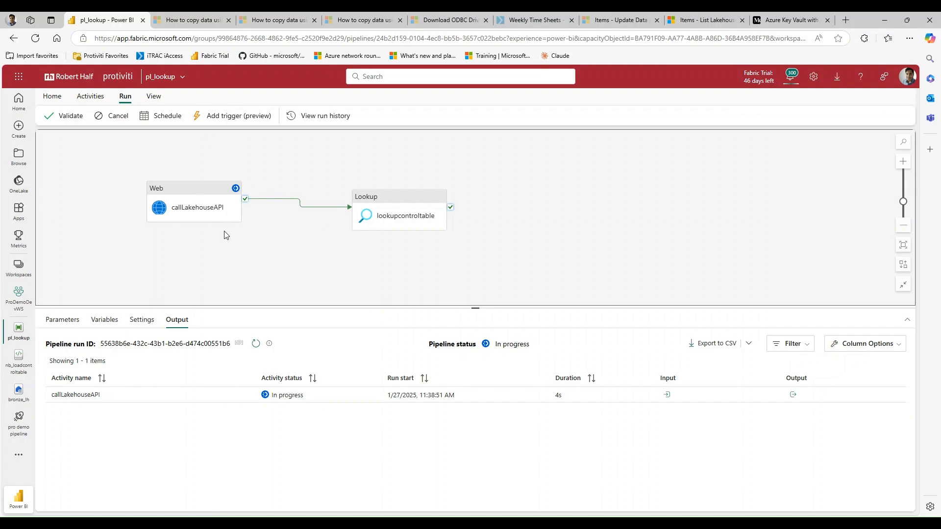
click(256, 343)
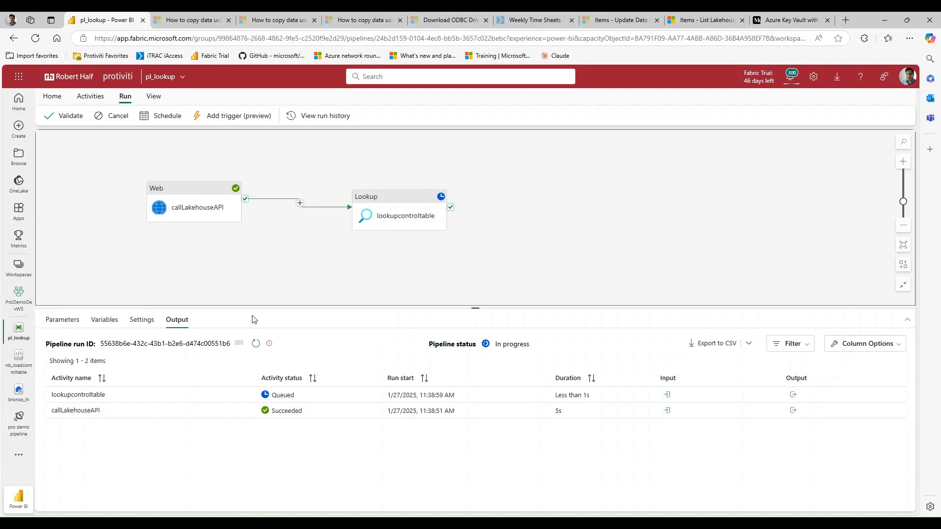
click(256, 343)
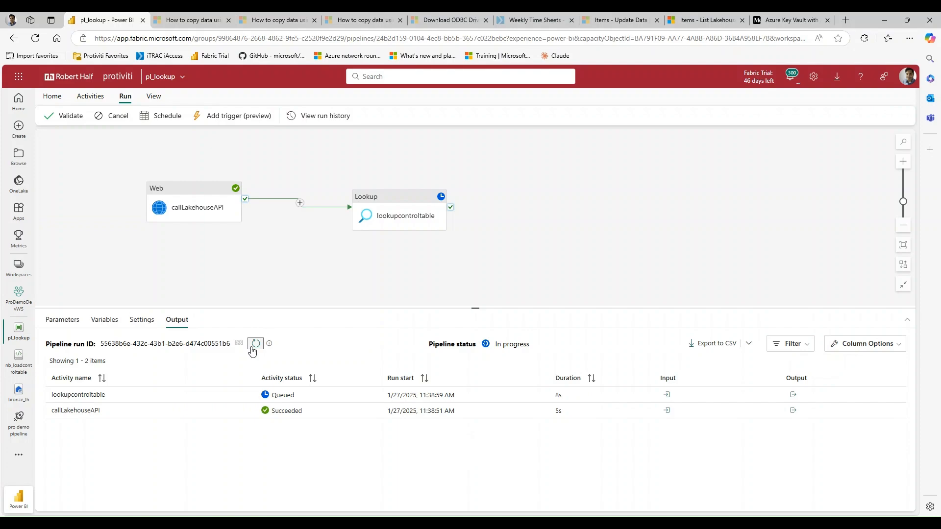
click(255, 345)
click(256, 346)
click(255, 343)
click(255, 345)
drag(474, 308, 460, 275)
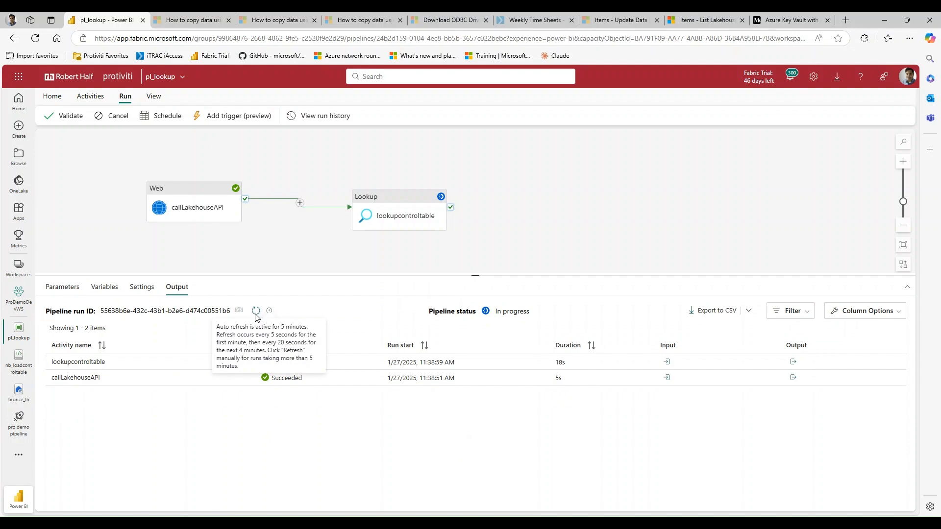
click(256, 310)
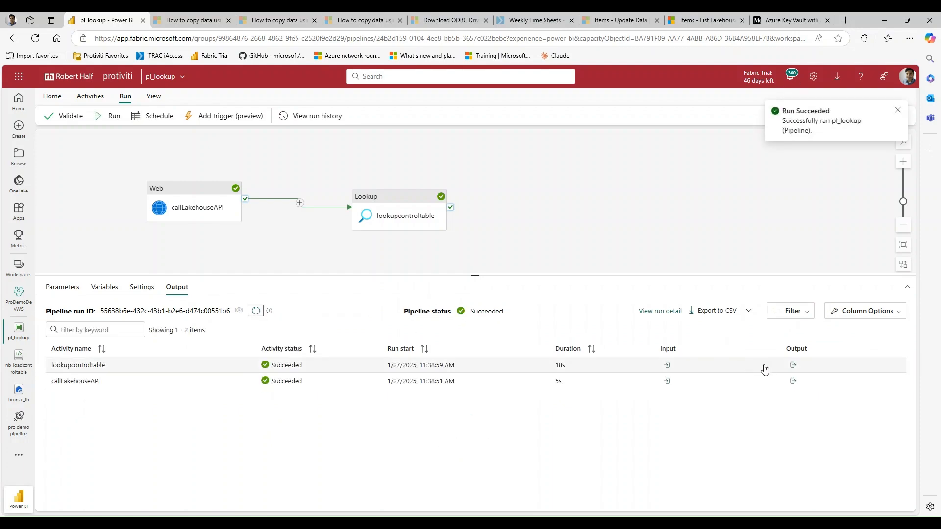
click(792, 365)
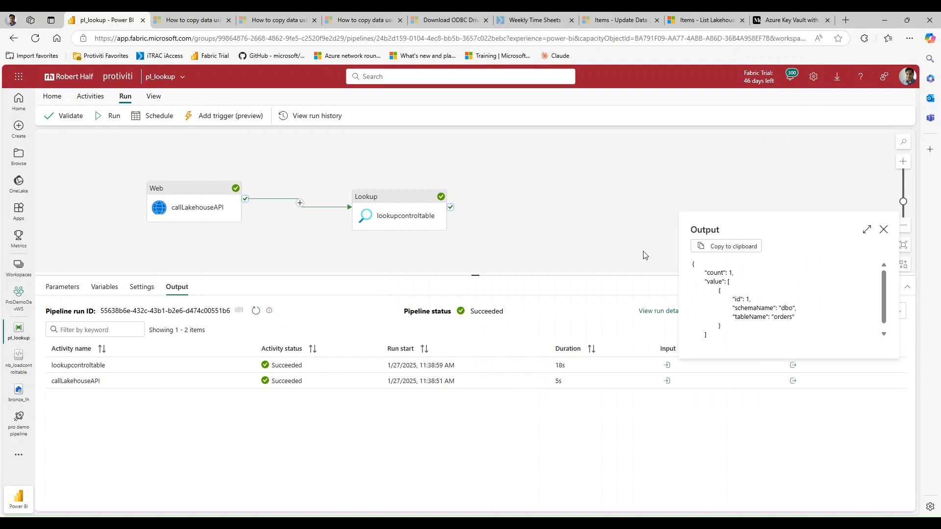
click(602, 236)
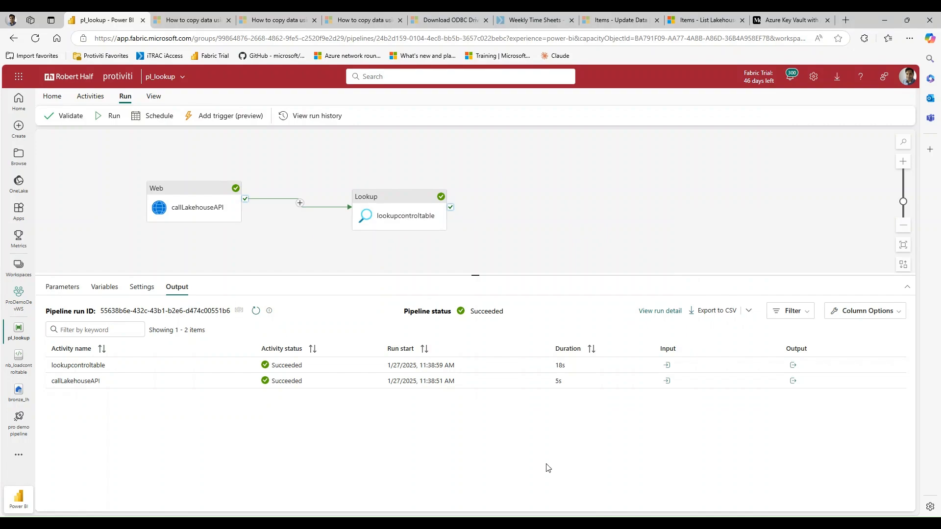
In pro demo pipeline, deploy bronze_lh, pl_lookup and nb_loadcontroltable from Development to the Production stage
click(19, 420)
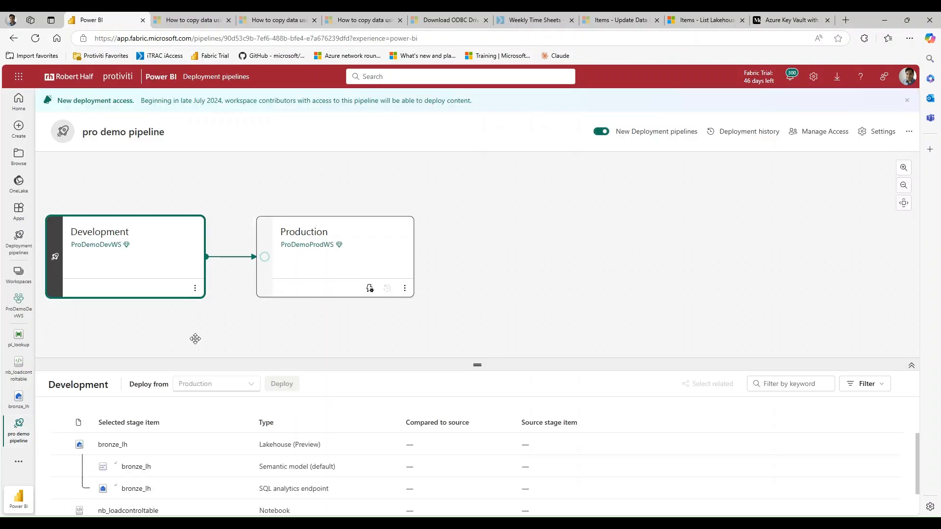
drag(196, 336, 325, 298)
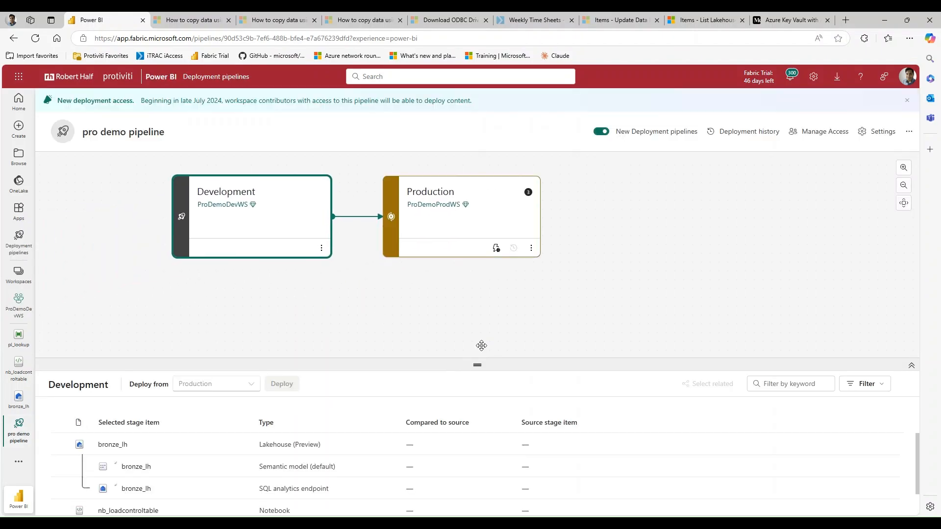
click(389, 219)
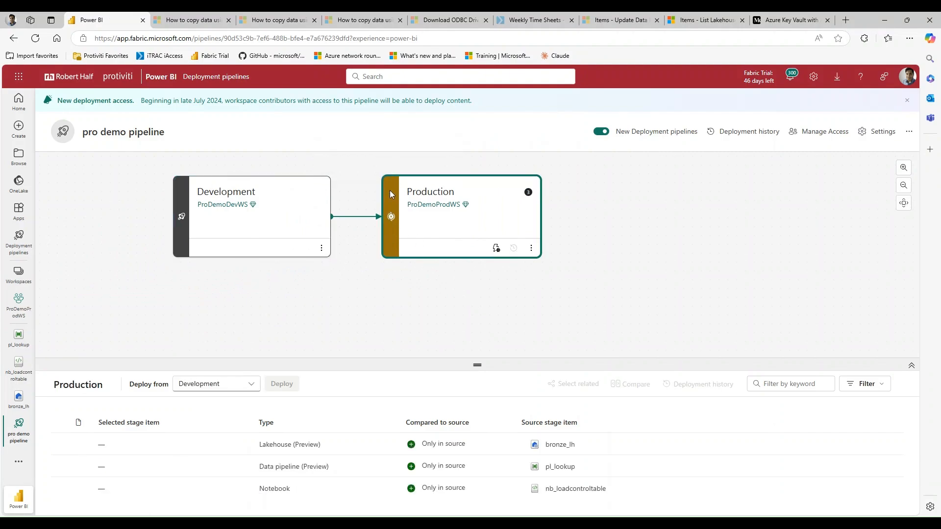
drag(476, 365, 478, 313)
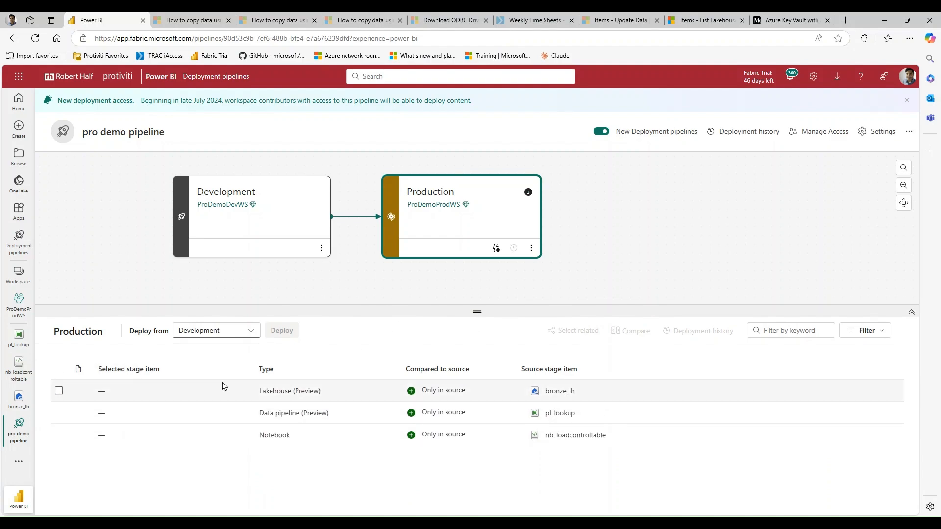
click(60, 368)
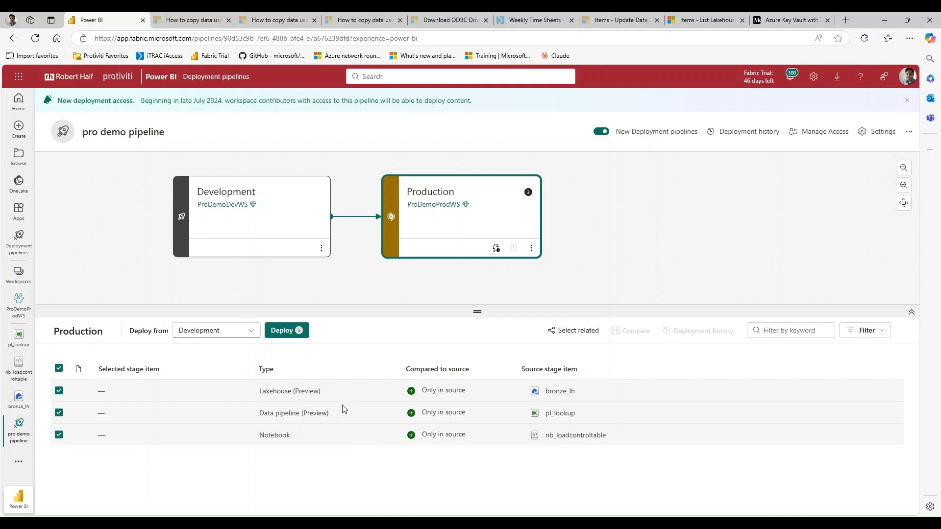
click(283, 331)
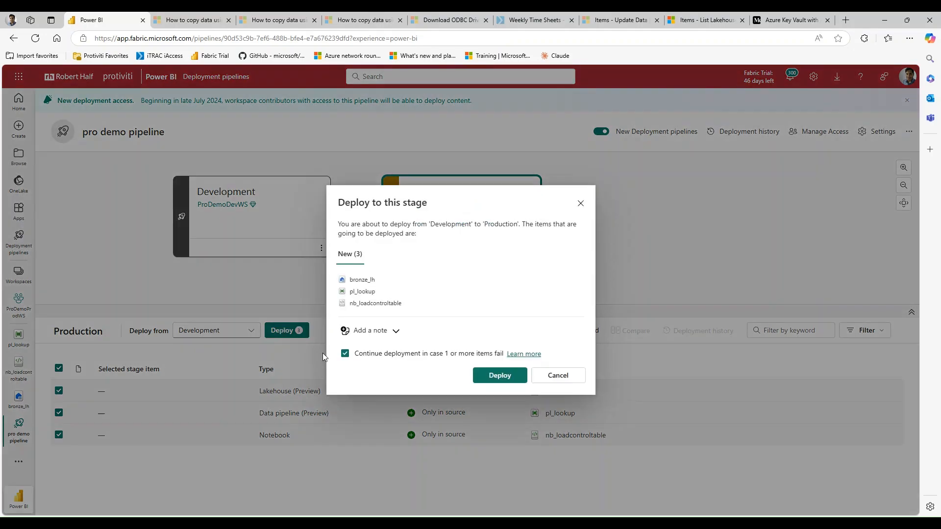
click(503, 377)
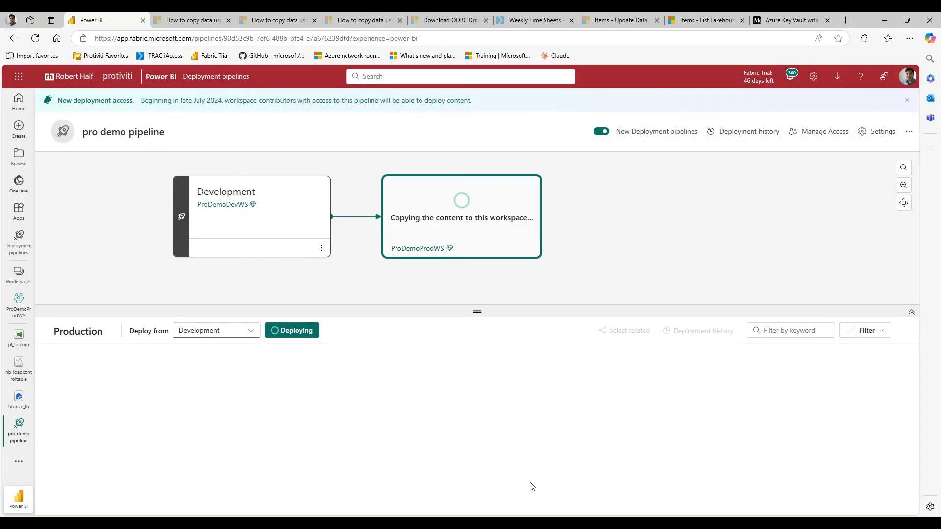
drag(479, 312, 480, 307)
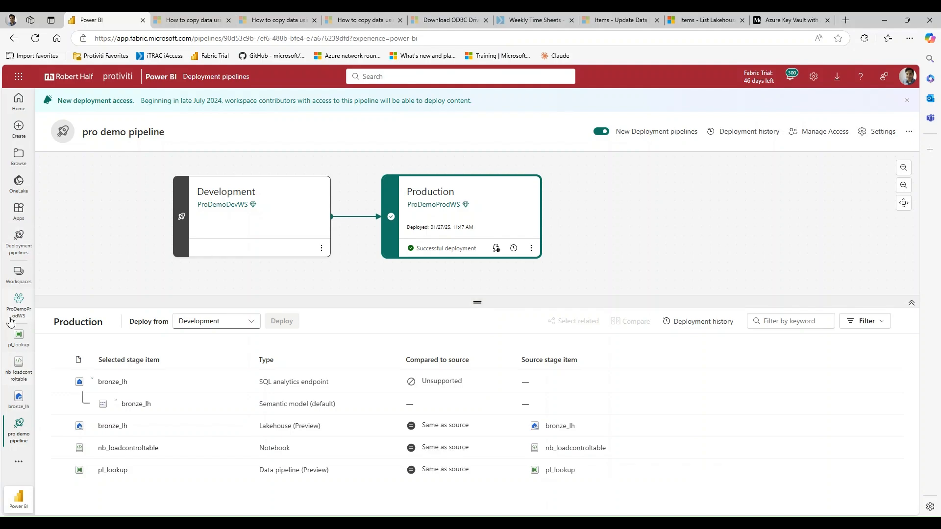
Open nb_loadcontroltable in the ProDemoProdWS workspace and run its first cell to create controltable
click(18, 273)
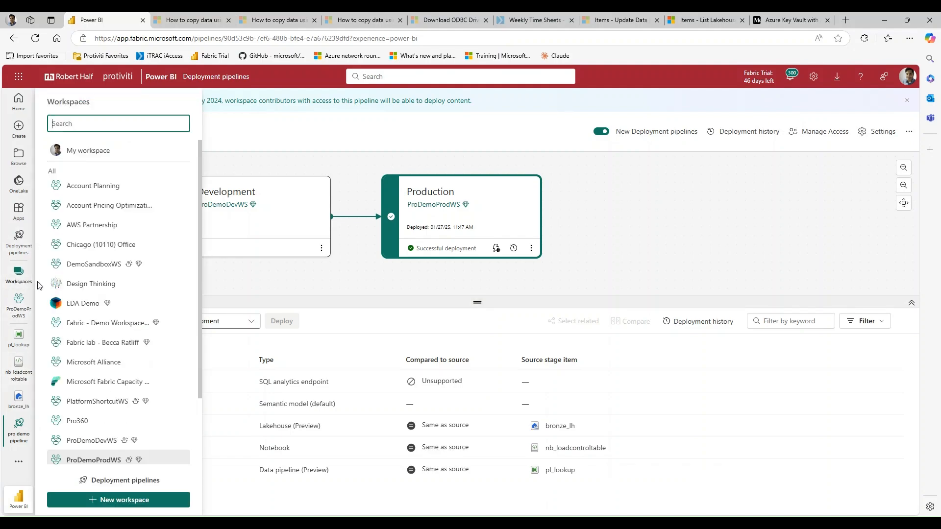
scroll(113, 318, down, 2)
click(128, 409)
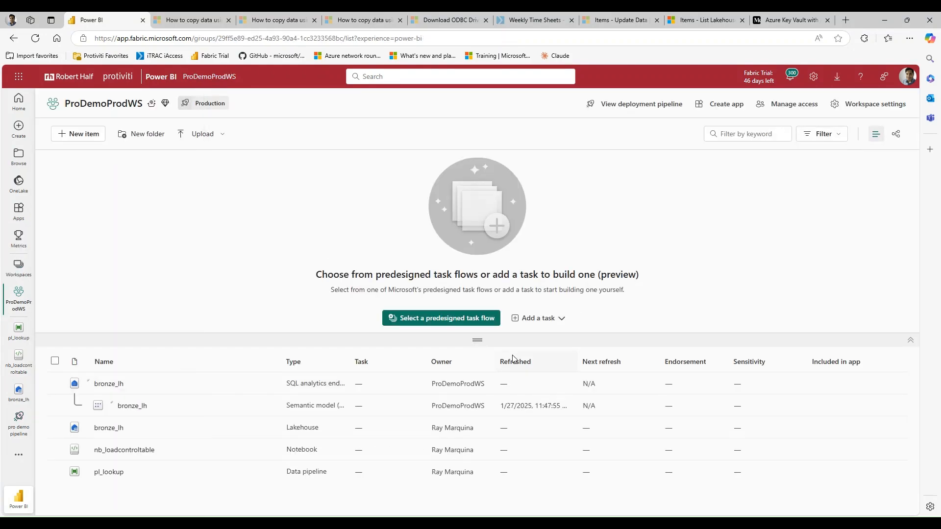
drag(498, 337, 500, 295)
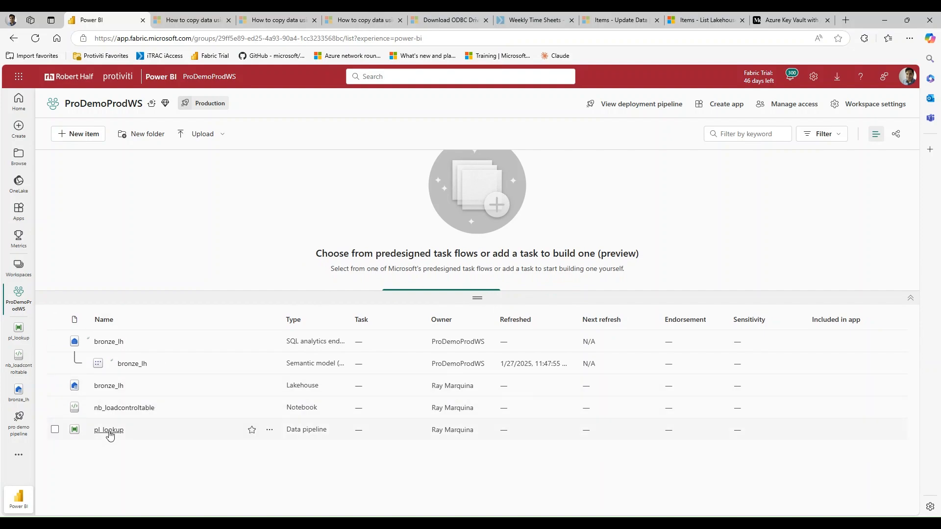
click(120, 408)
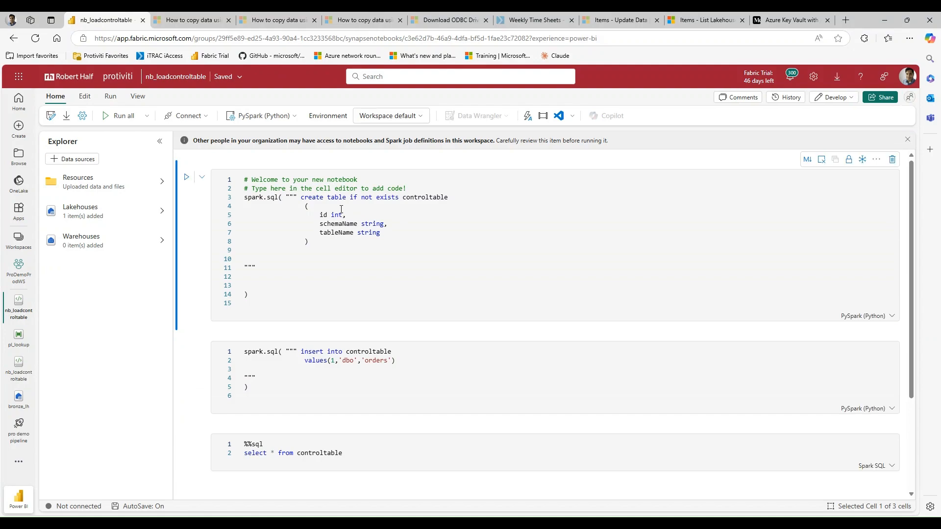
click(188, 179)
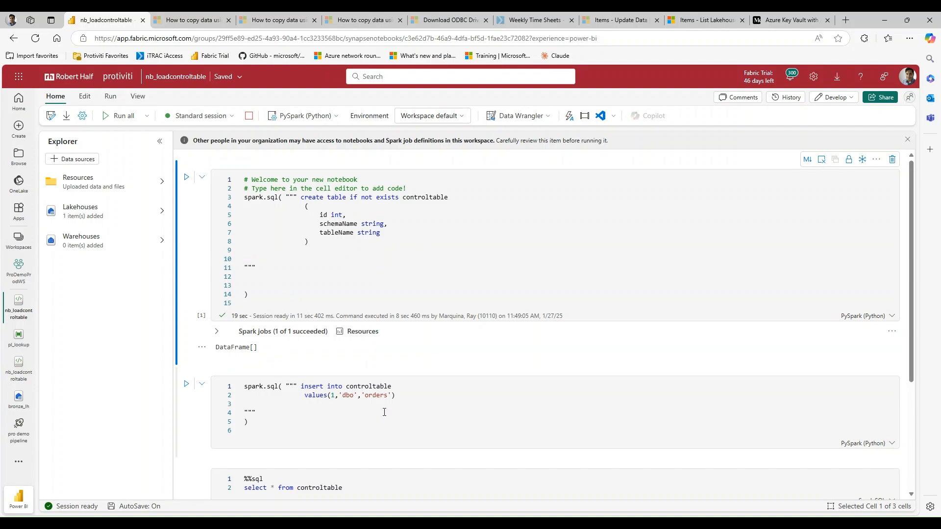
Return to ProDemoProdWS, open its pl_lookup data pipeline and run it
click(30, 279)
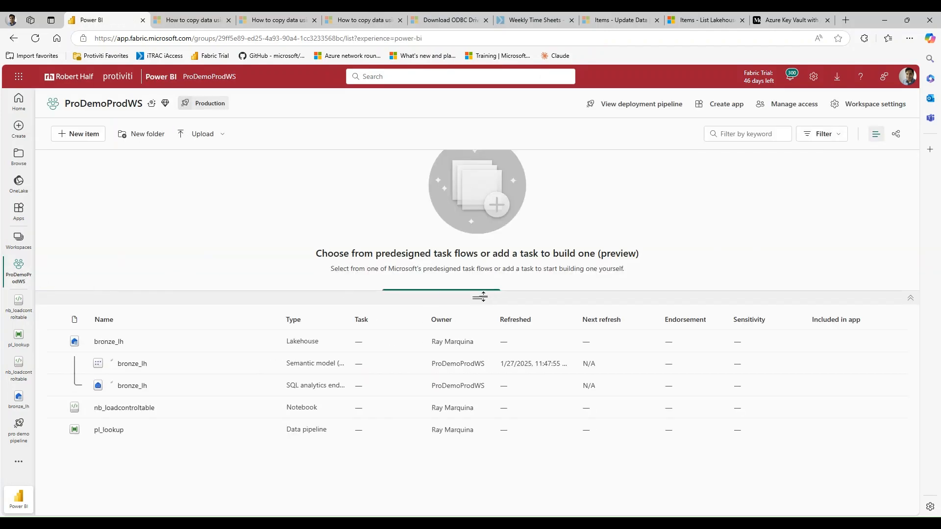
drag(481, 298, 476, 247)
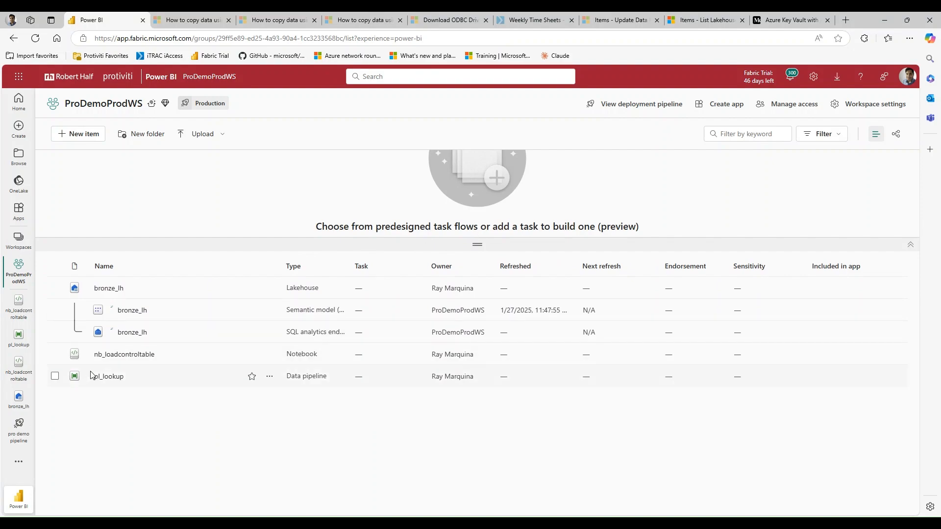
click(110, 379)
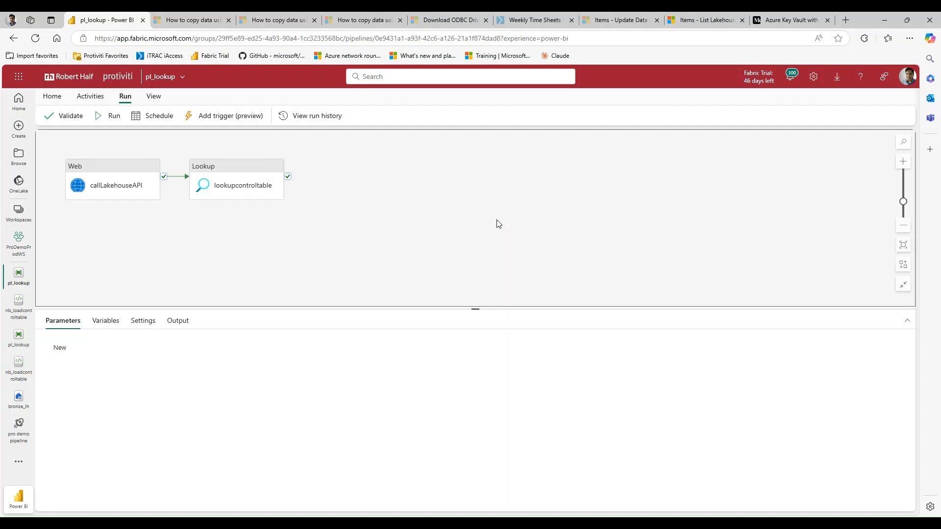
drag(389, 233, 521, 239)
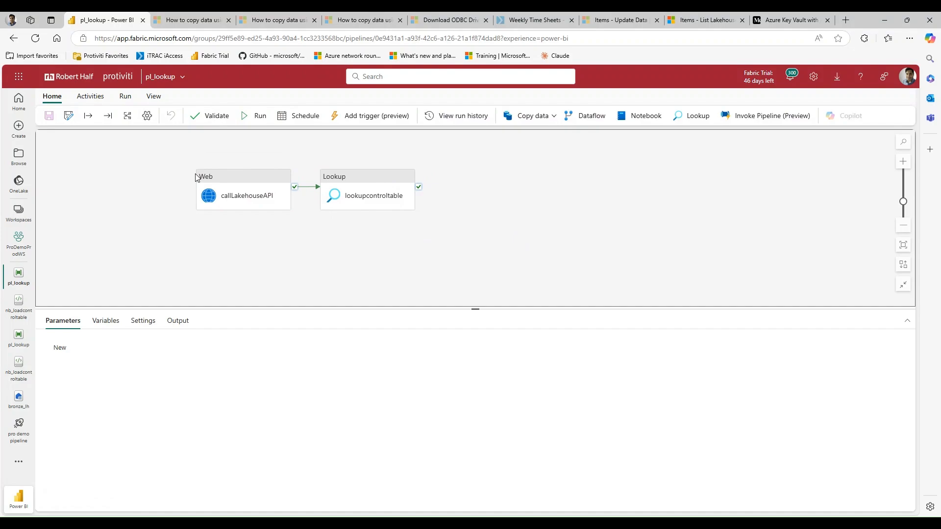
click(255, 115)
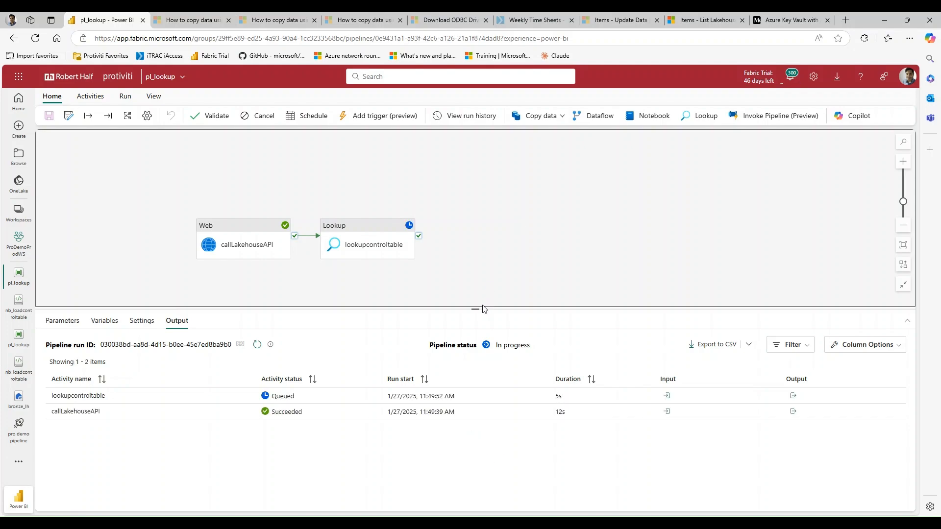
Refresh the production run's status and check the bronze_lh lakehouse ID in callLakehouseAPI's output
drag(472, 310, 444, 280)
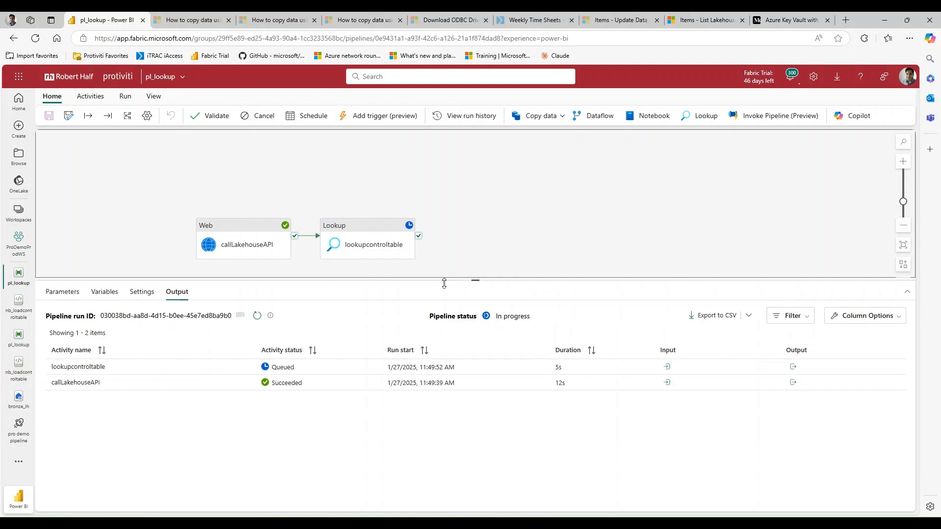
click(257, 315)
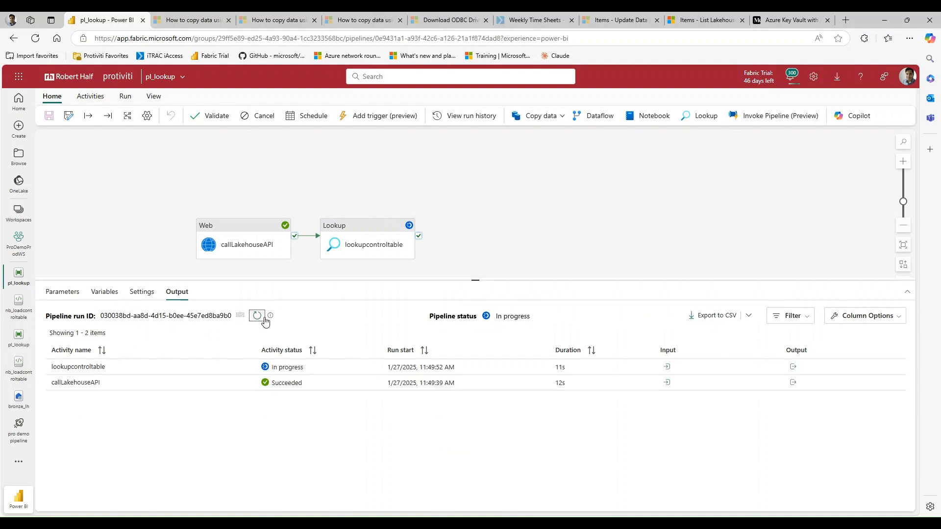
click(793, 383)
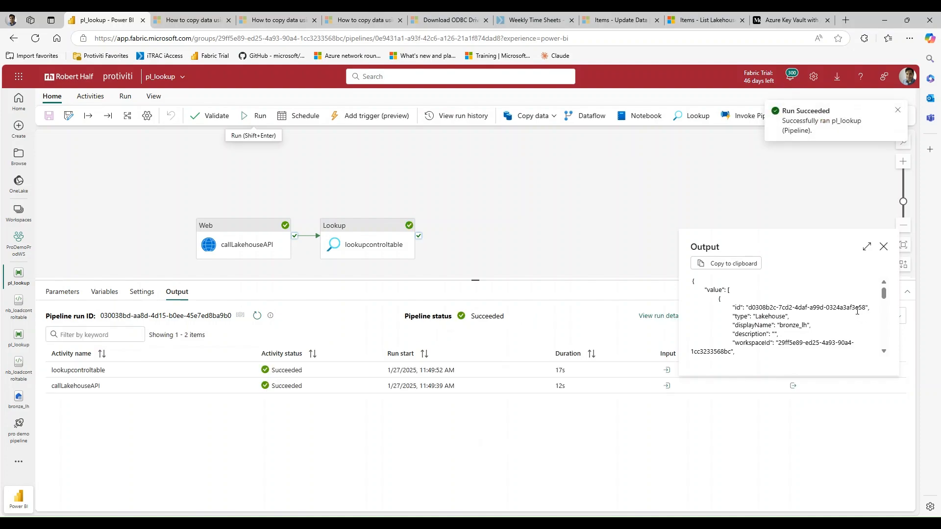
drag(856, 308, 867, 310)
click(883, 247)
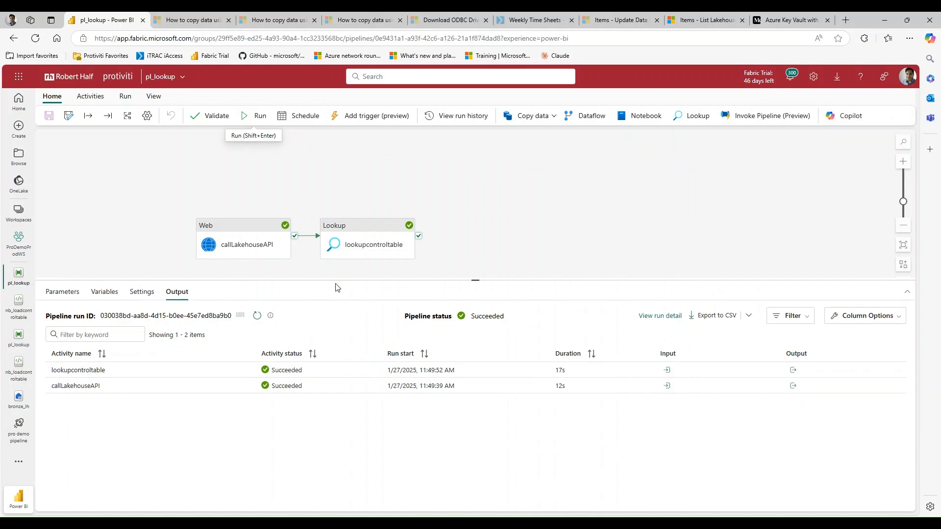
Inspect the output of the lookupcontroltable activity in the completed production run
click(794, 372)
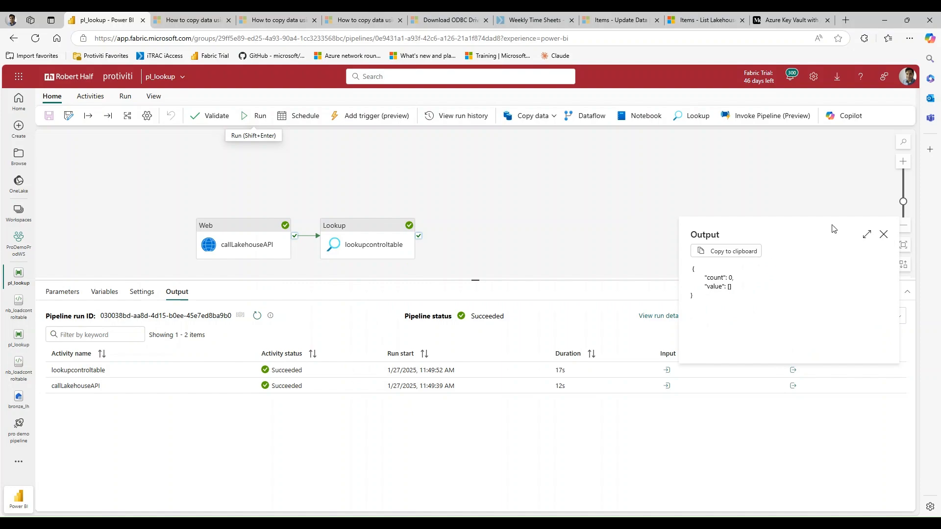
click(883, 234)
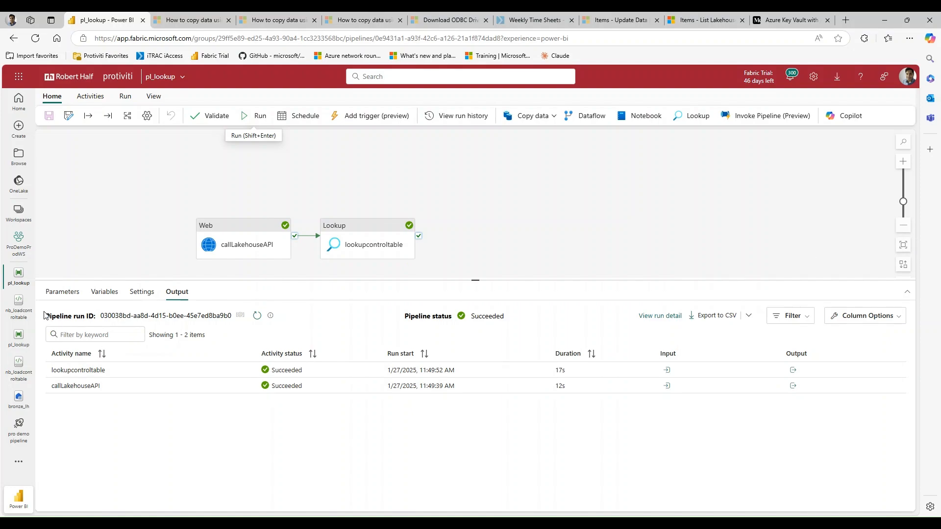
In the production nb_loadcontroltable notebook, change the inserted table name to ordersV2 and run the insert cell
click(20, 308)
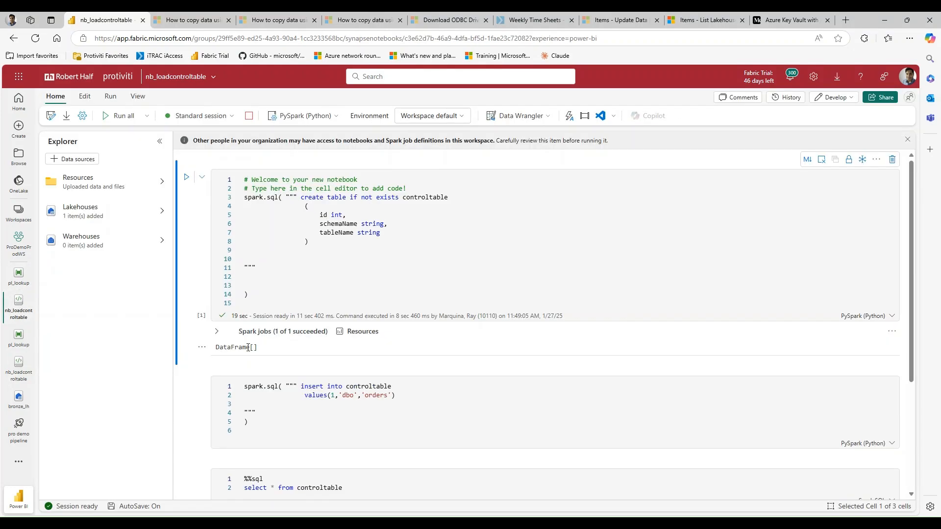
scroll(296, 350, down, 1)
click(336, 347)
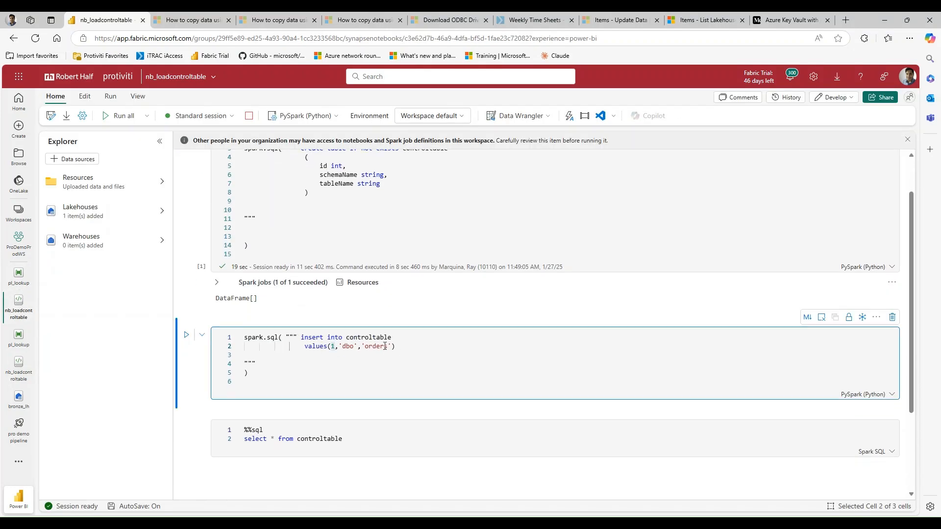
click(386, 347)
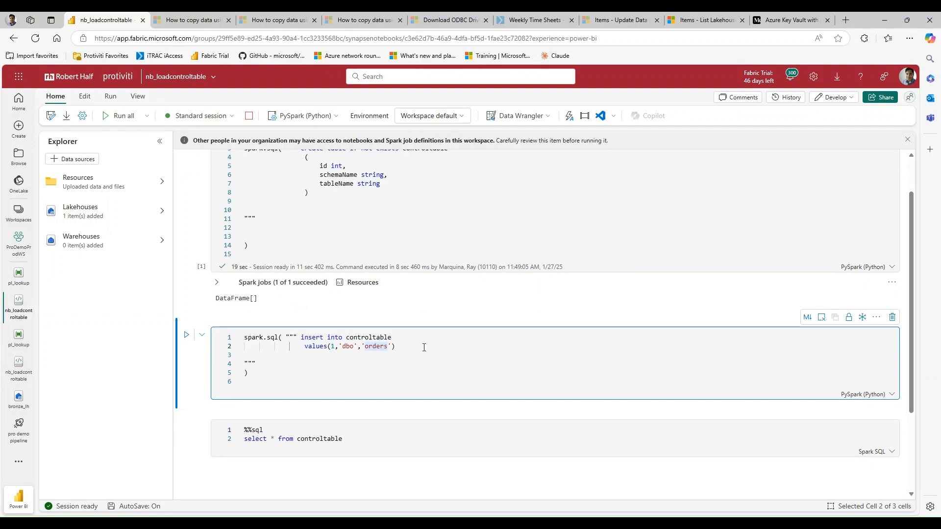
text(V2)
click(186, 335)
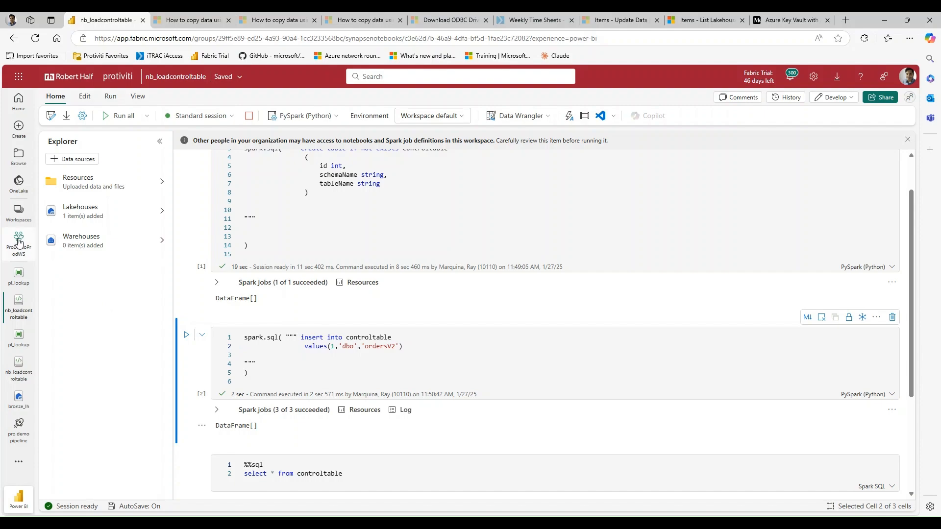
Rerun the production pl_lookup pipeline, refresh its run status and check the tableName value in lookupcontroltable's output
click(18, 272)
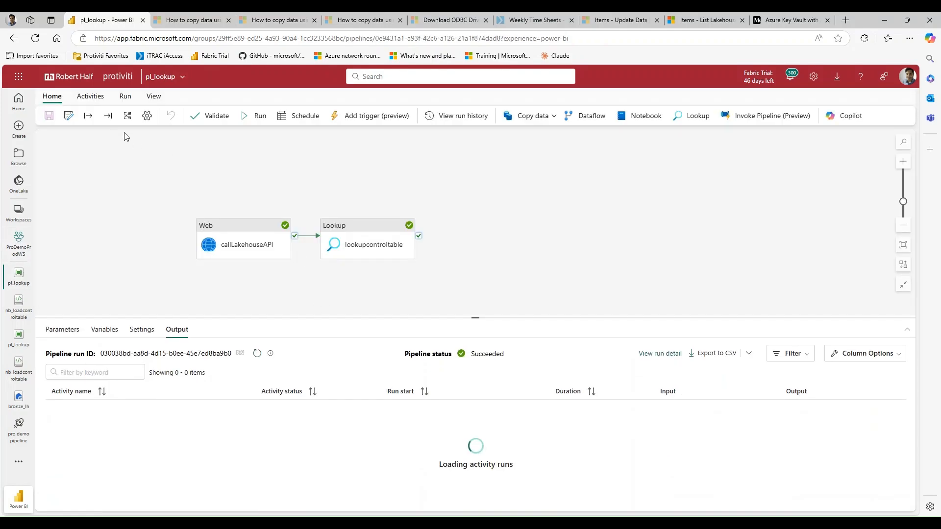
click(256, 120)
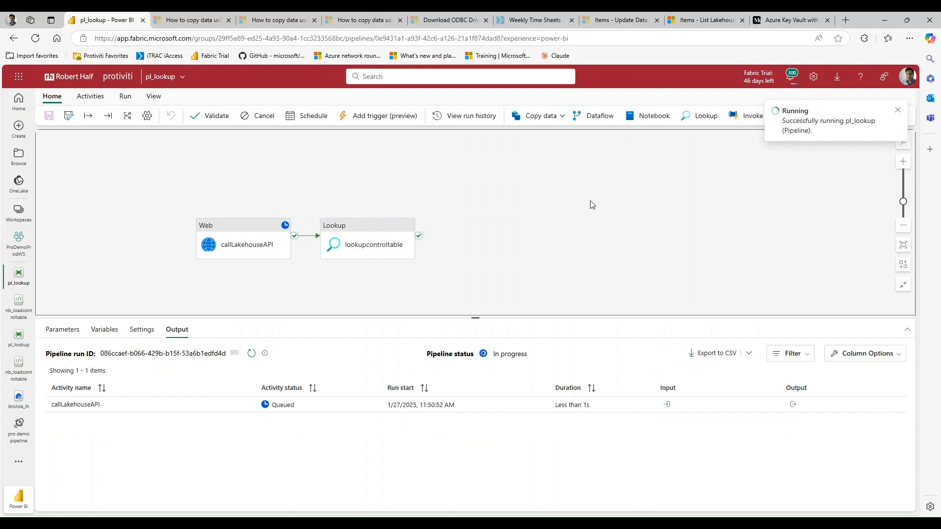
click(251, 353)
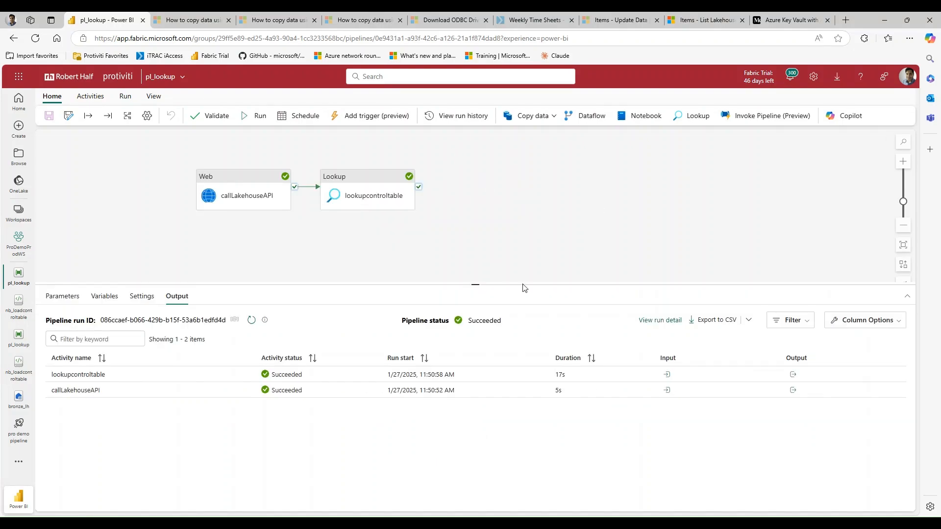
click(793, 375)
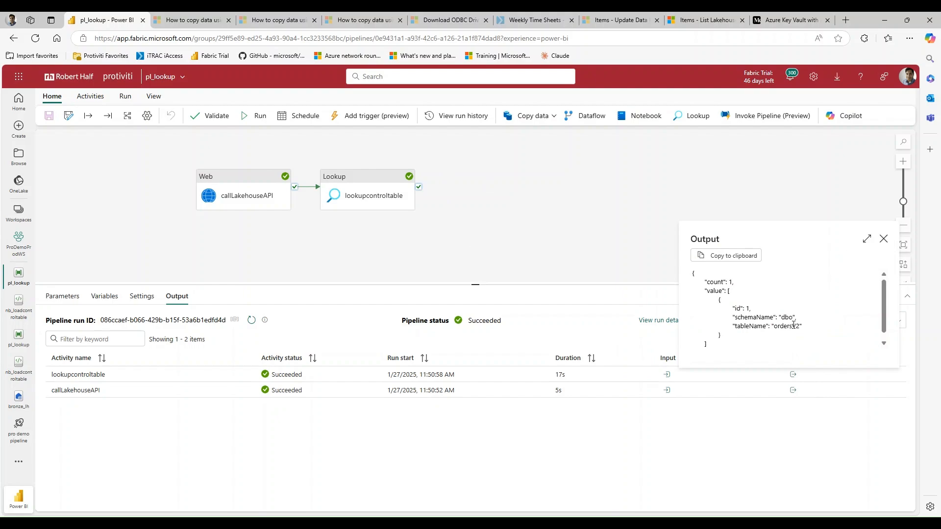
drag(777, 327, 796, 327)
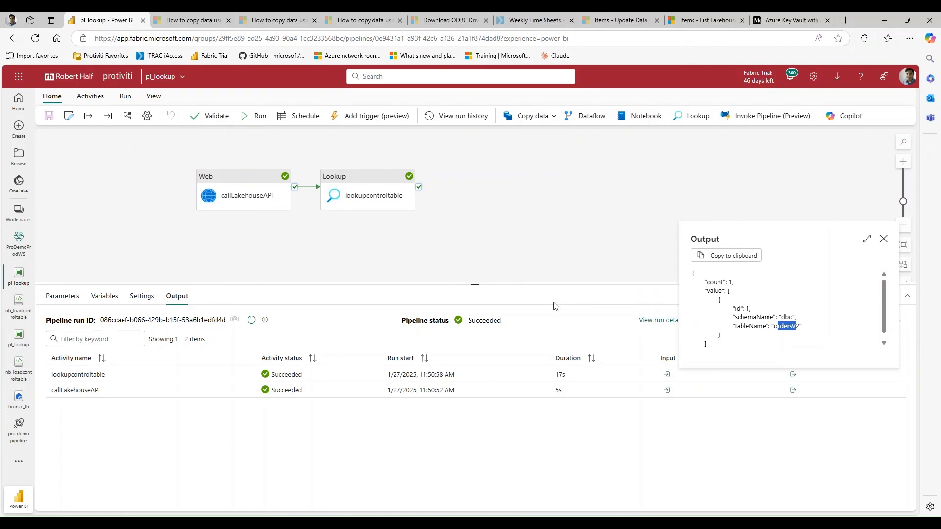